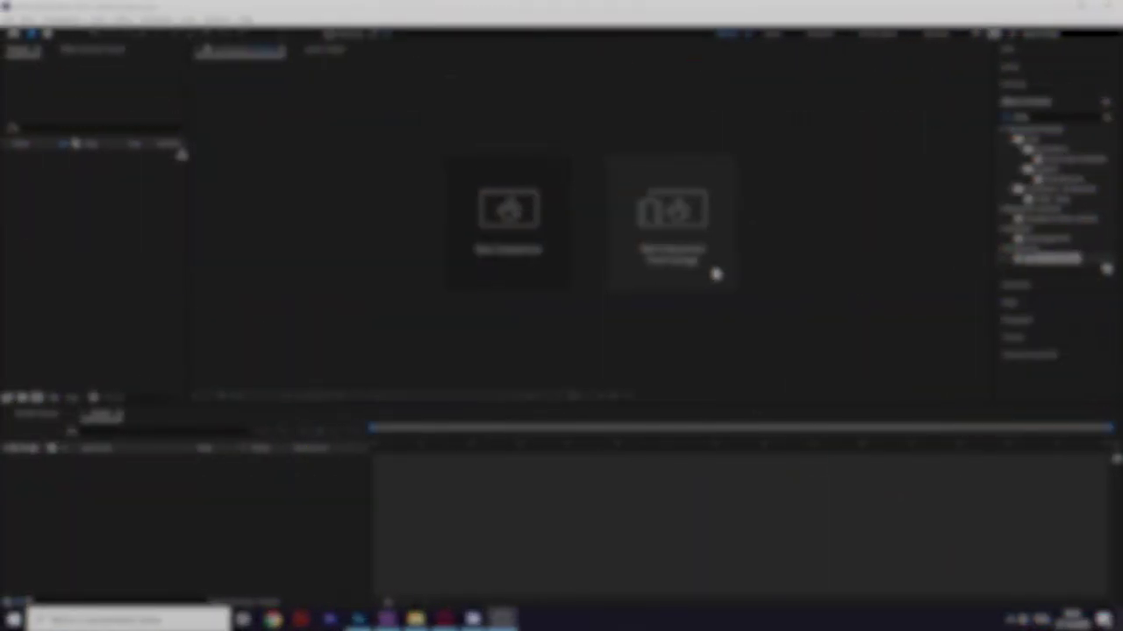
# - Create a new black composition with its default settings
pyautogui.click(491, 224)
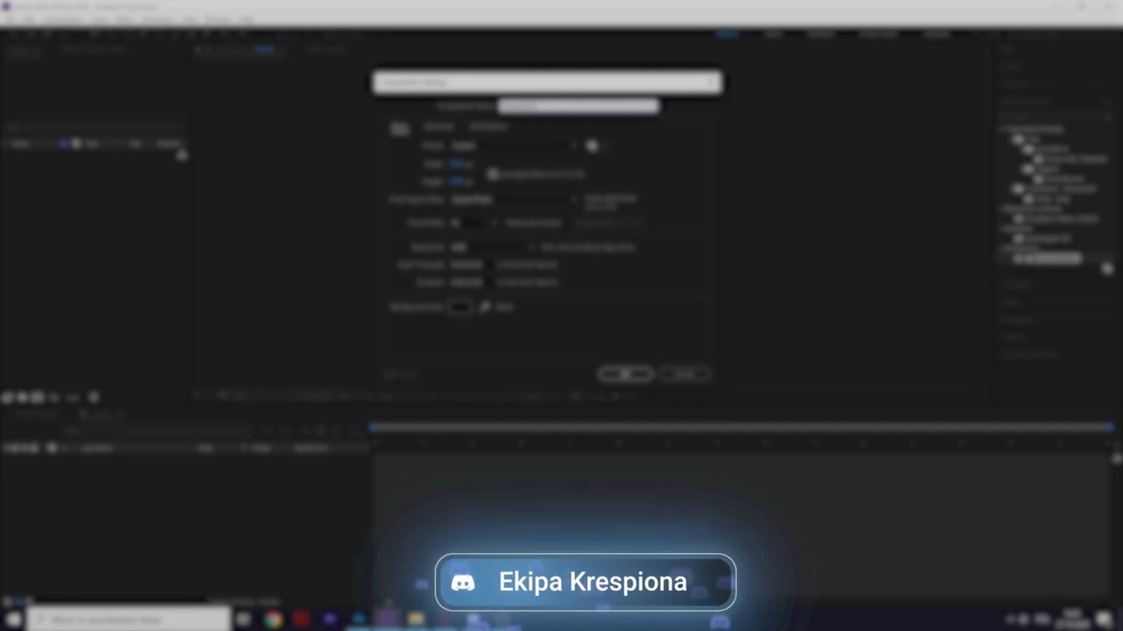
pyautogui.press('Return')
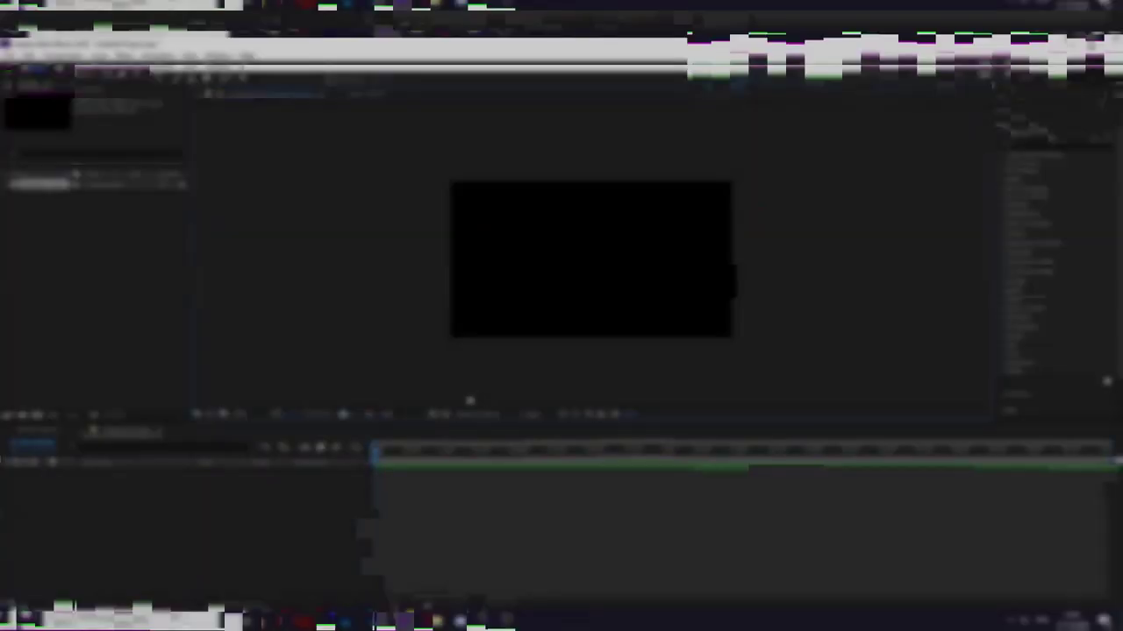
pyautogui.click(443, 398)
pyautogui.click(444, 398)
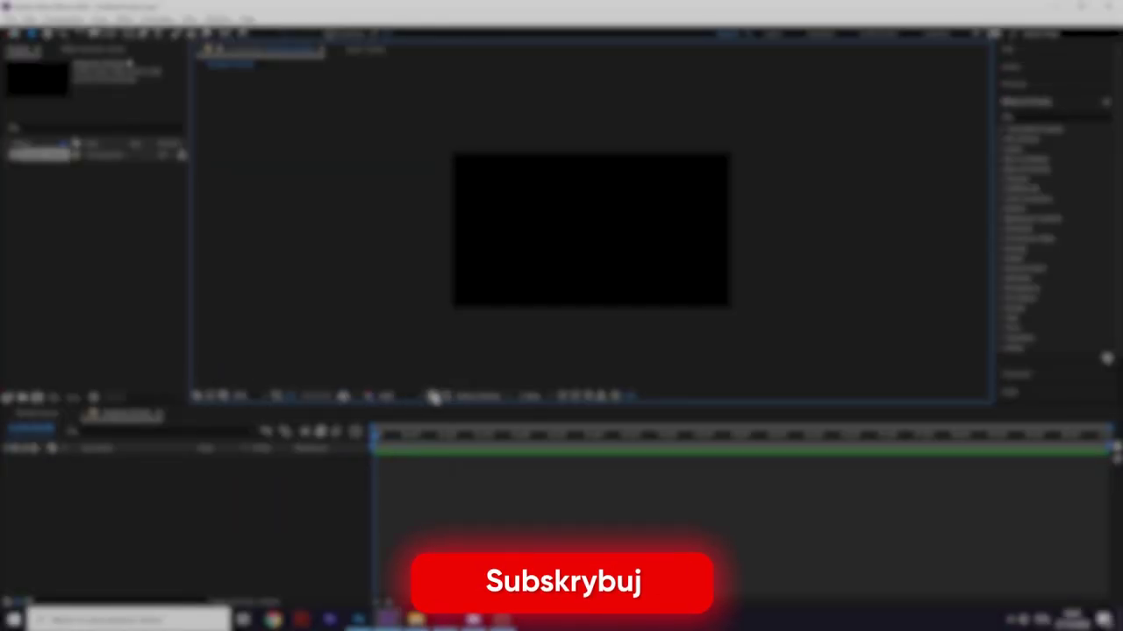
# - Add a new deep purple solid layer to the composition
pyautogui.rightClick(122, 506)
pyautogui.moveTo(193, 380)
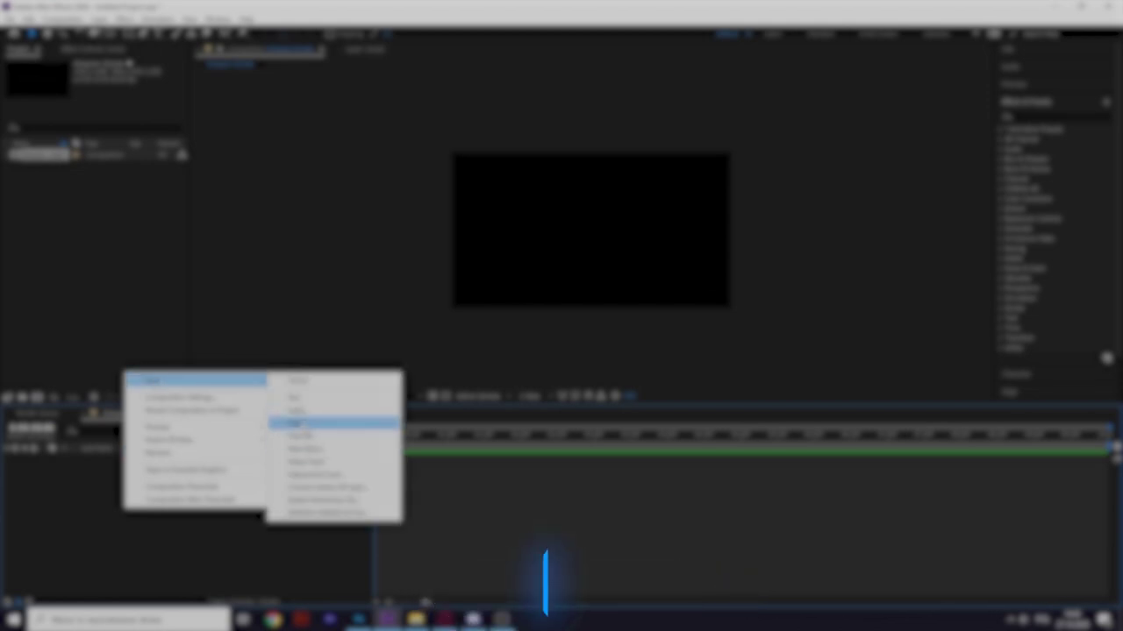
pyautogui.click(377, 413)
pyautogui.click(430, 377)
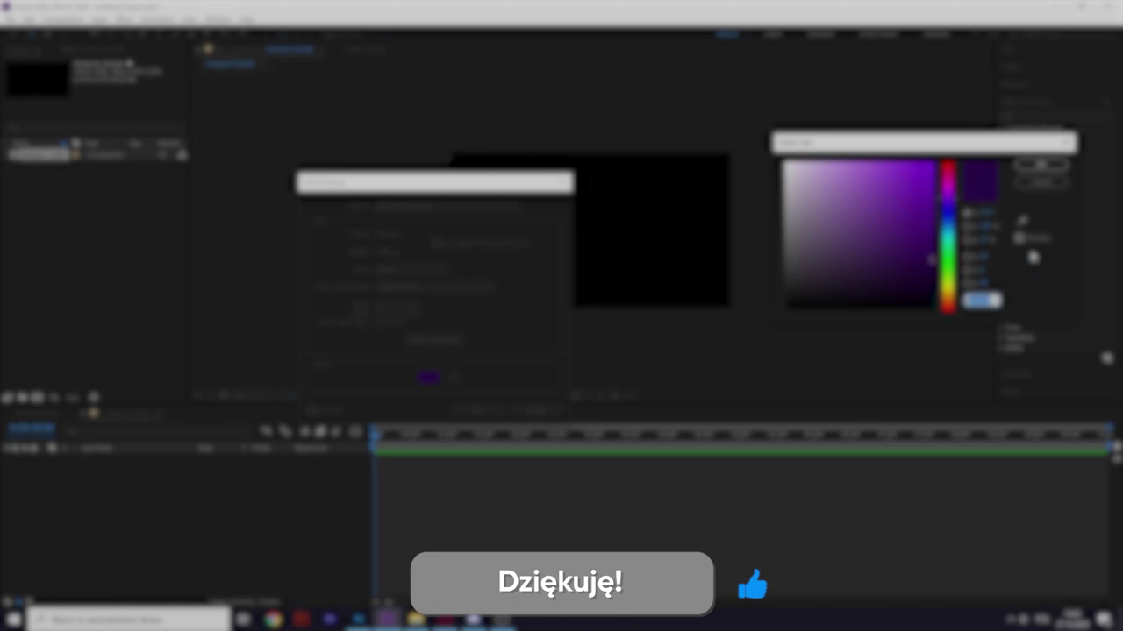
pyautogui.click(1041, 165)
pyautogui.click(478, 411)
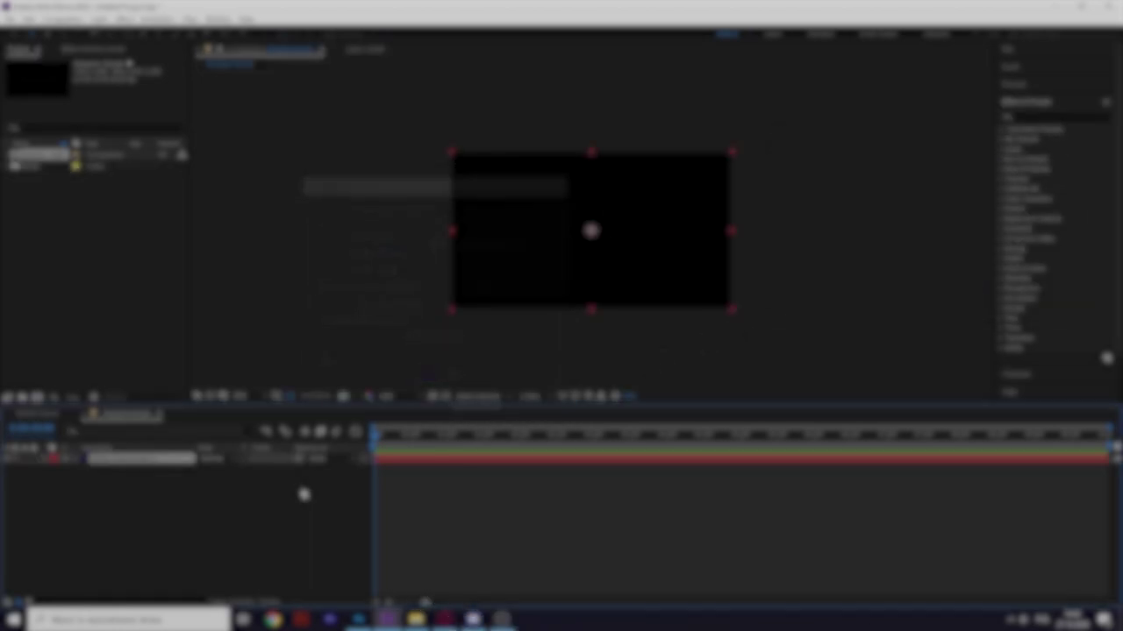
# - Rotate the purple solid 45° and scale it up past the frame edges
pyautogui.click(162, 464)
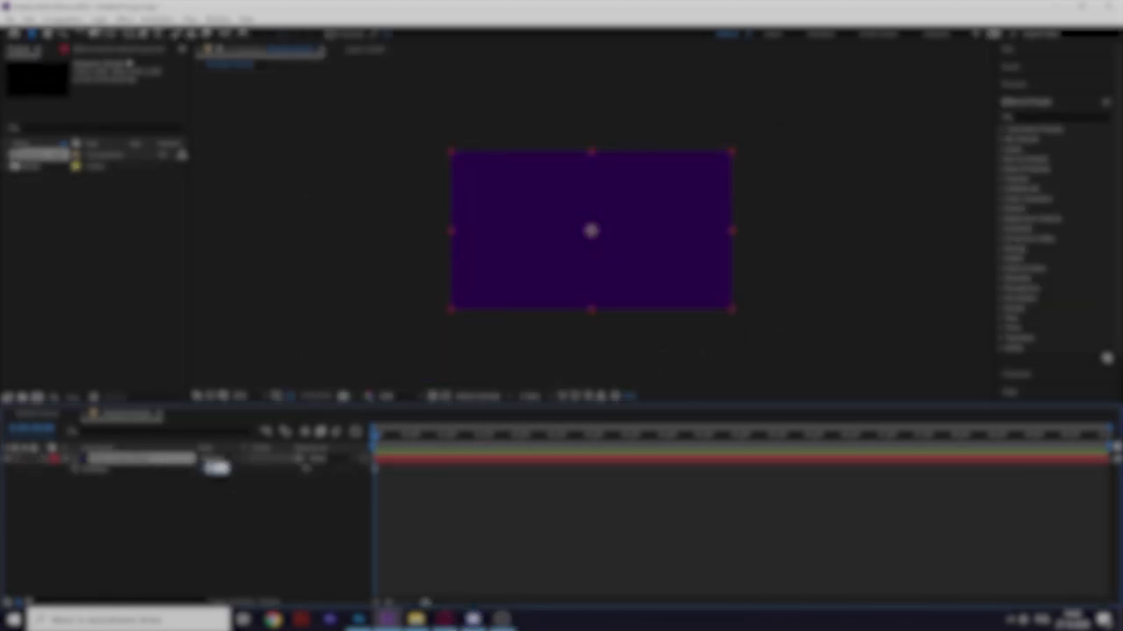
pyautogui.press('Return')
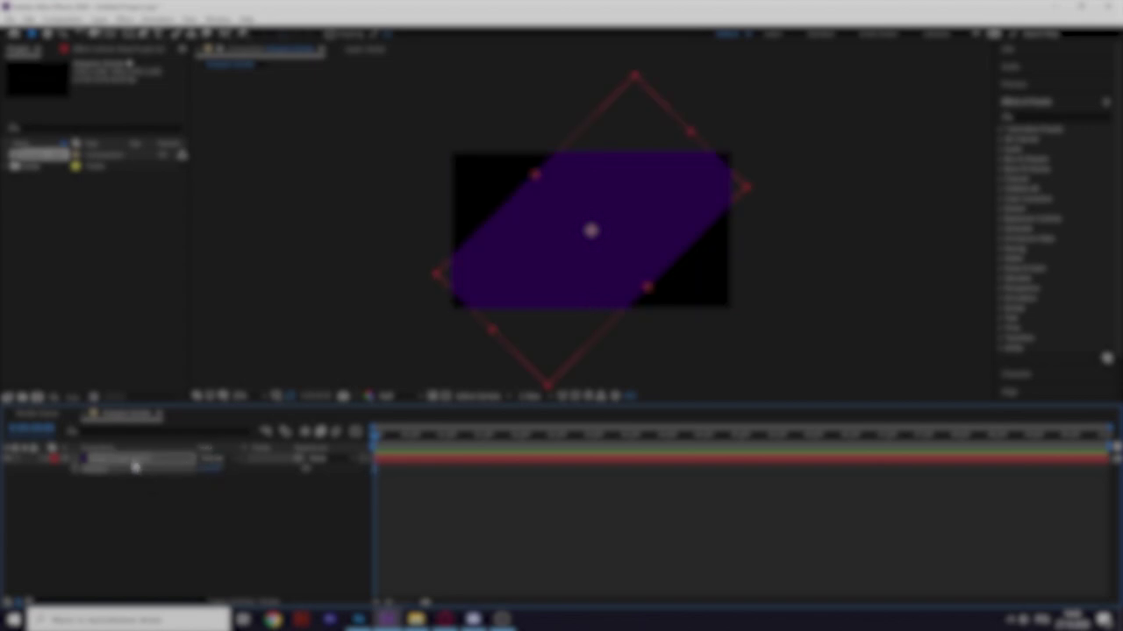
pyautogui.click(132, 464)
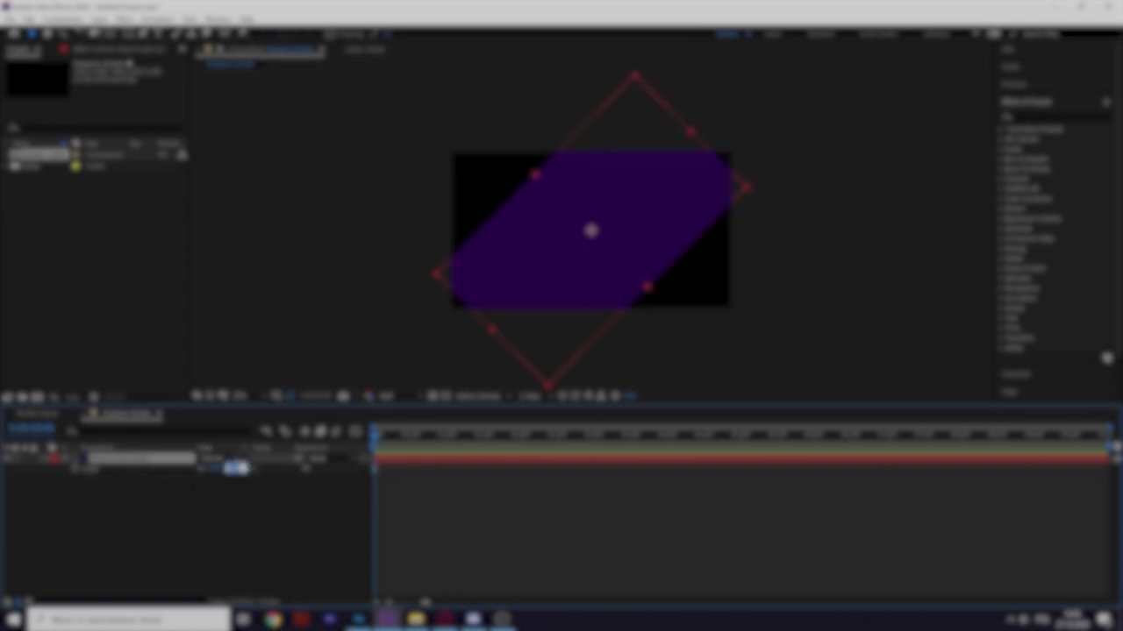
pyautogui.moveTo(235, 467); pyautogui.dragTo(104, 463)
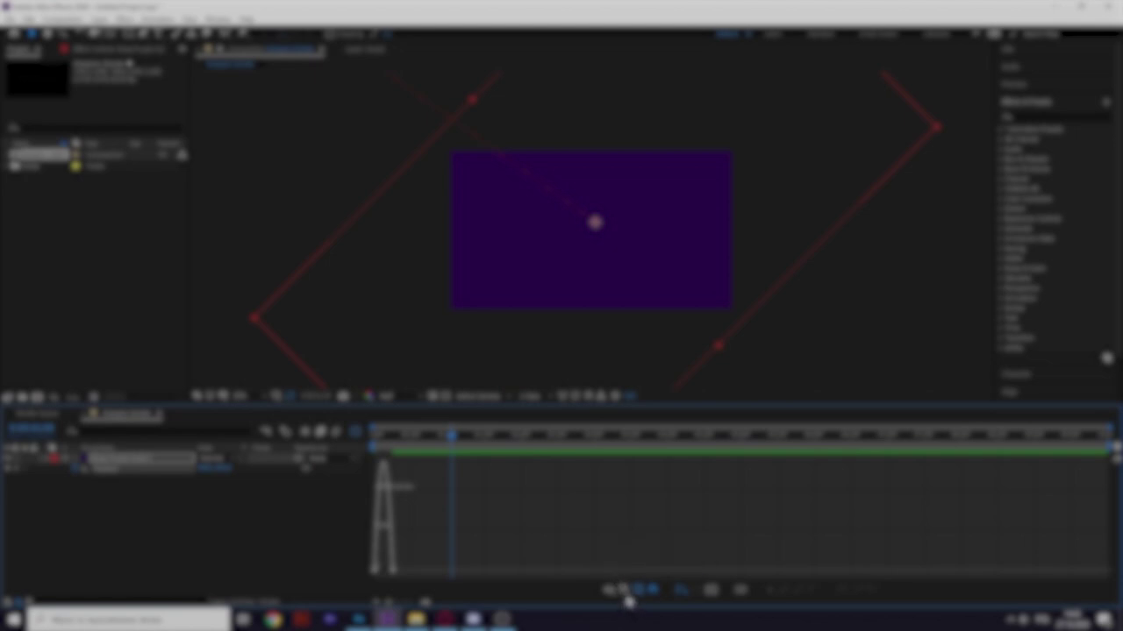
# - Switch the Graph Editor to the speed graph to ease the wipe keyframes
pyautogui.click(626, 596)
pyautogui.click(684, 465)
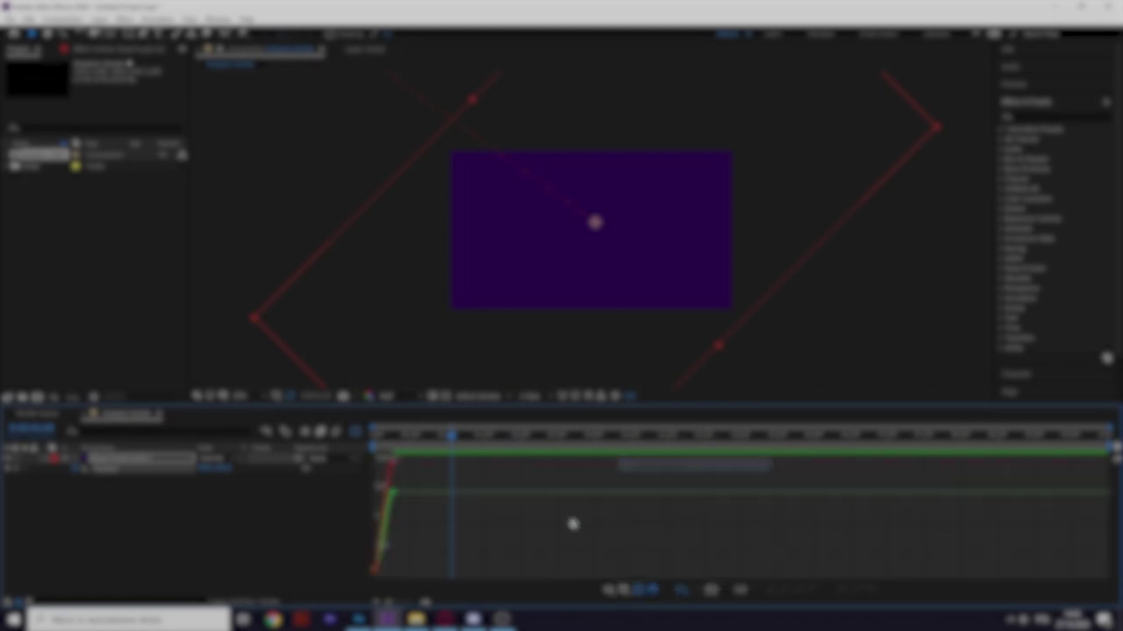
pyautogui.click(624, 596)
pyautogui.click(666, 477)
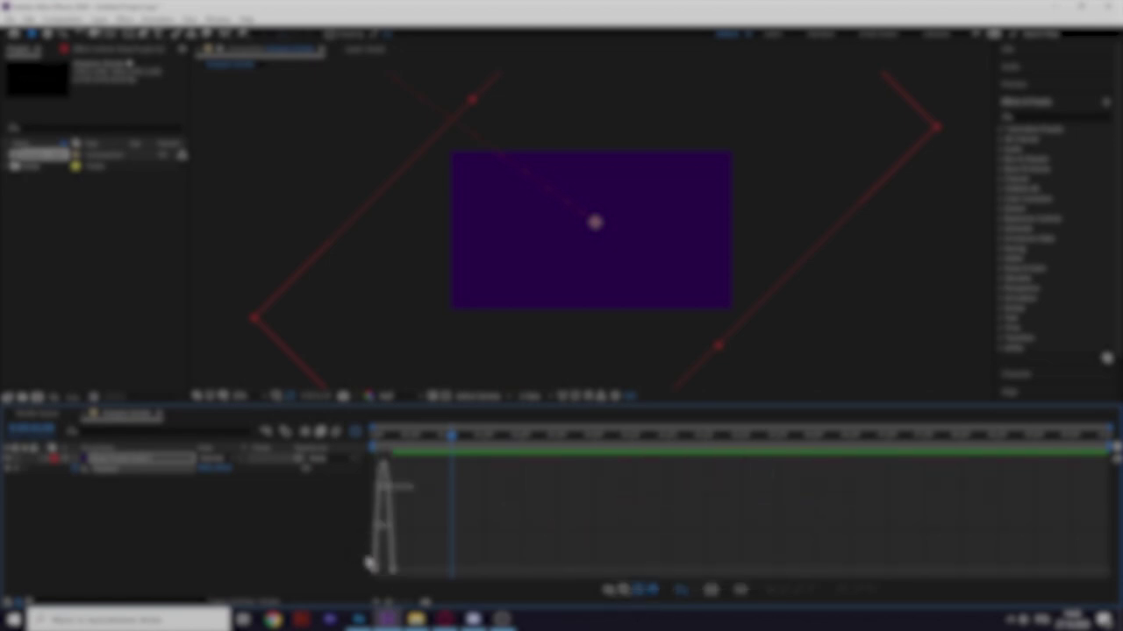
pyautogui.click(292, 429)
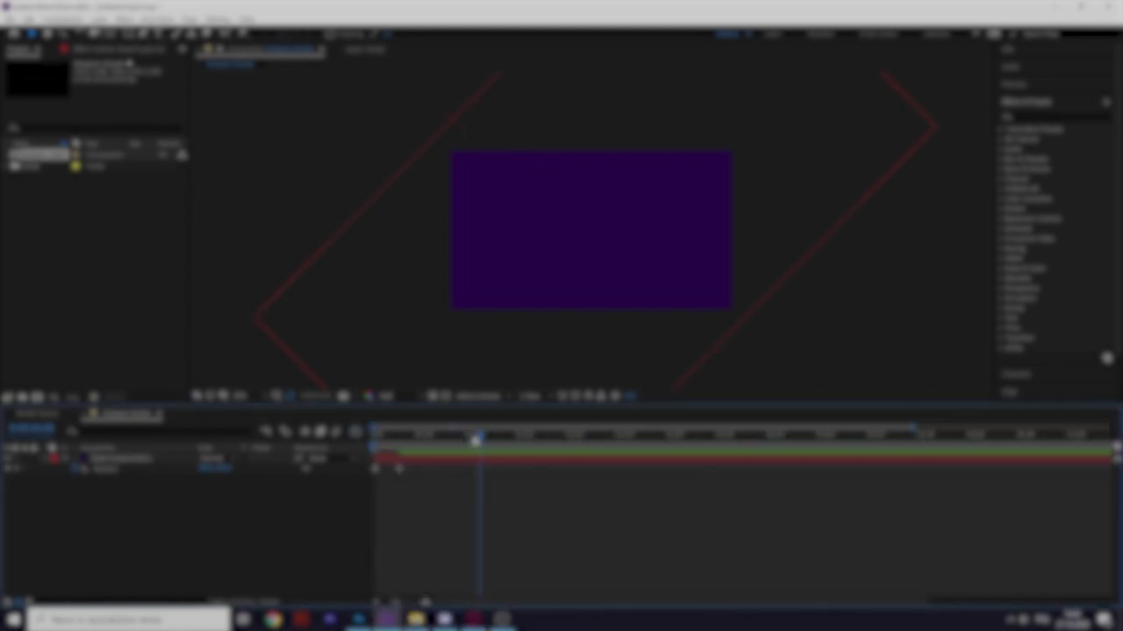
# - Preview the wipe animation from the start
pyautogui.press('space')
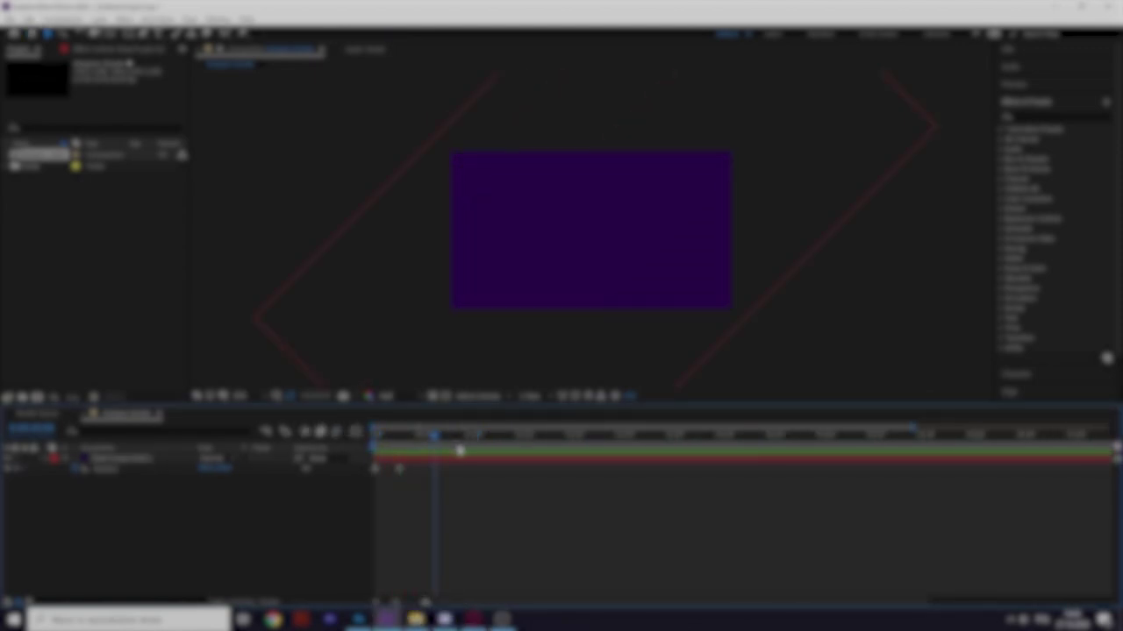
pyautogui.press('space')
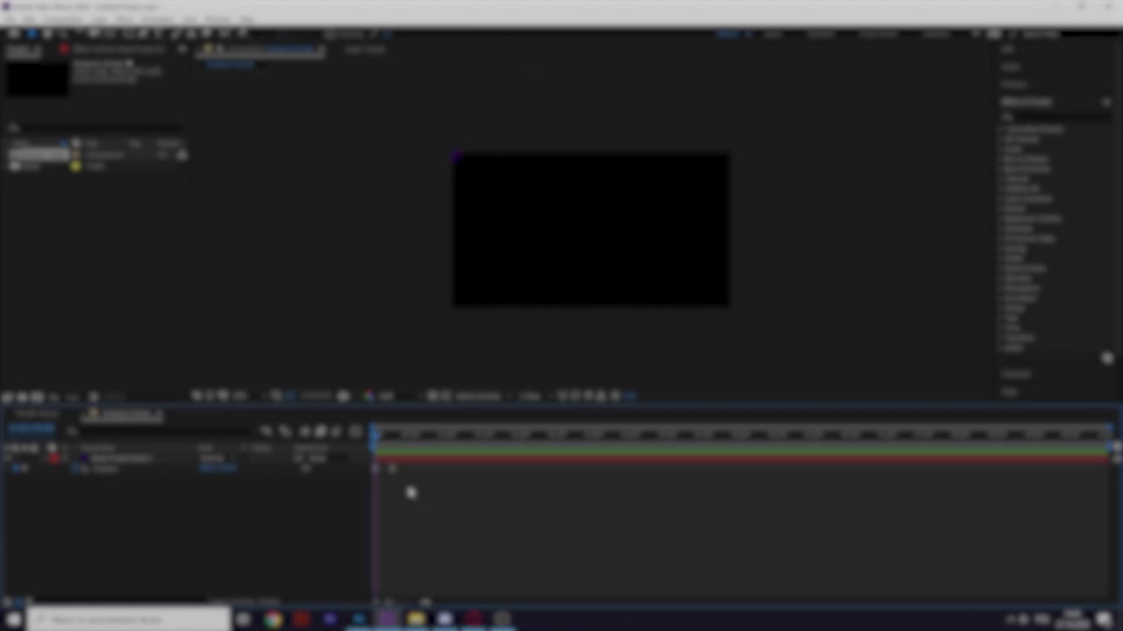
pyautogui.press('space')
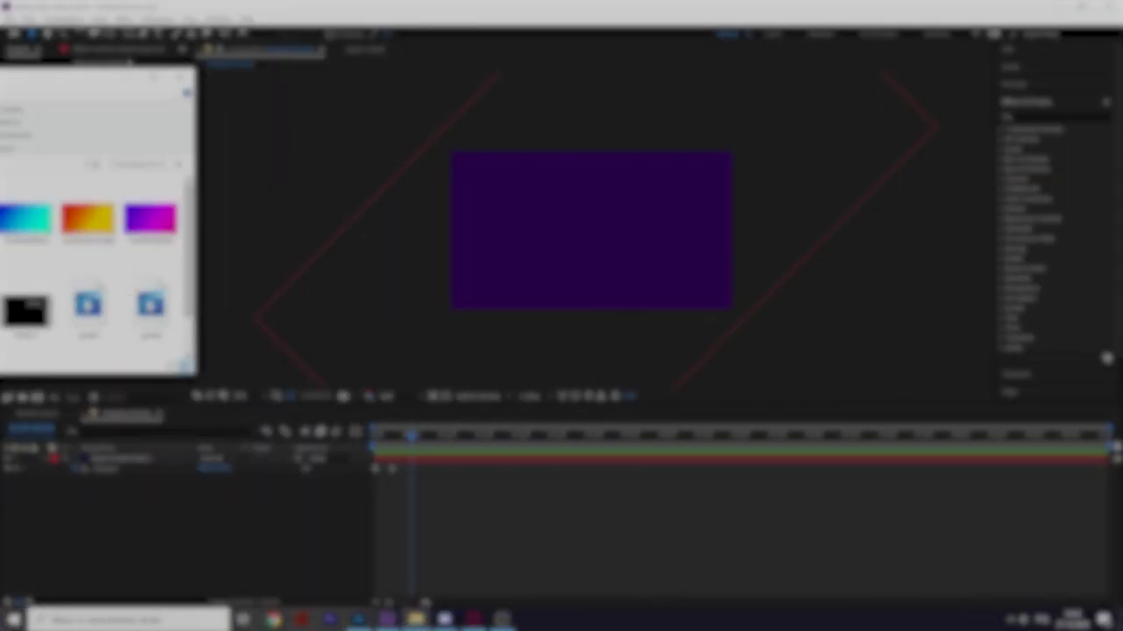
# - Add the gradient image to the timeline and move it below the other layers
pyautogui.moveTo(37, 155); pyautogui.dragTo(130, 491)
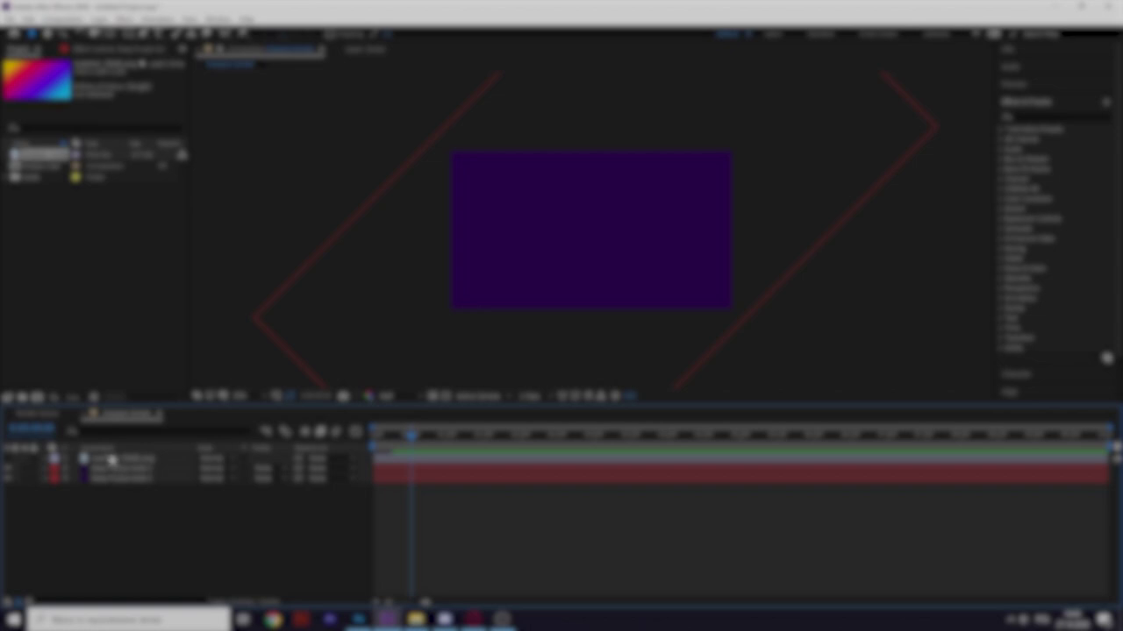
pyautogui.moveTo(112, 461); pyautogui.dragTo(165, 489)
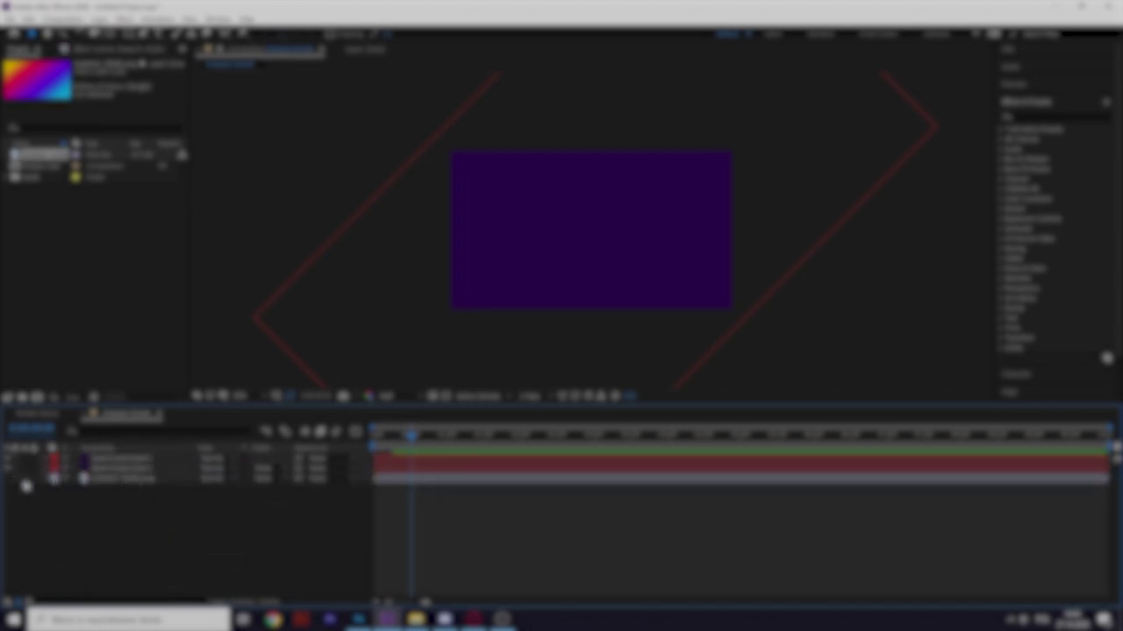
pyautogui.click(78, 473)
pyautogui.click(243, 500)
pyautogui.click(136, 458)
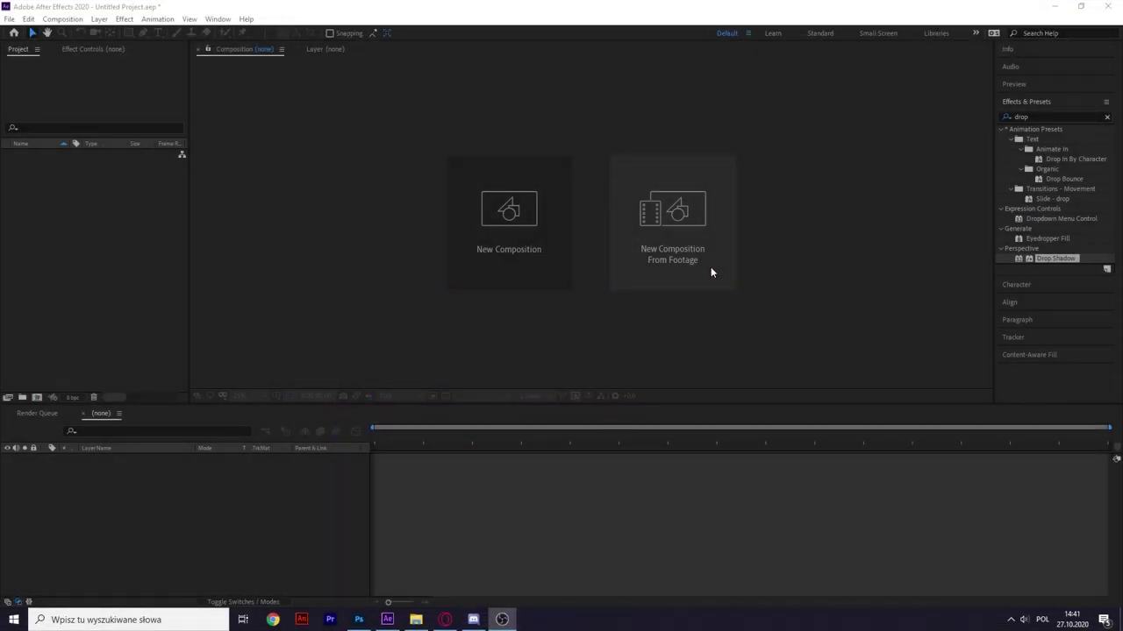
# - Create a 1920×1080, 60 fps, 10-second composition named 'Krespion Ocinek'
pyautogui.click(490, 220)
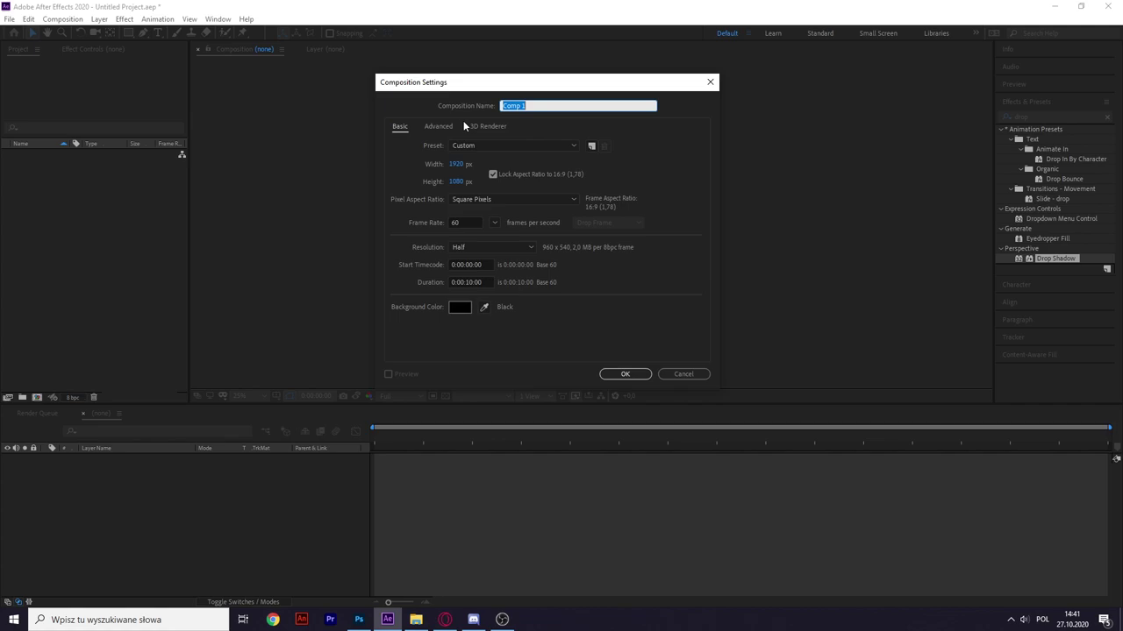
pyautogui.write('Krespion O')
pyautogui.write('cinek')
pyautogui.press('Return')
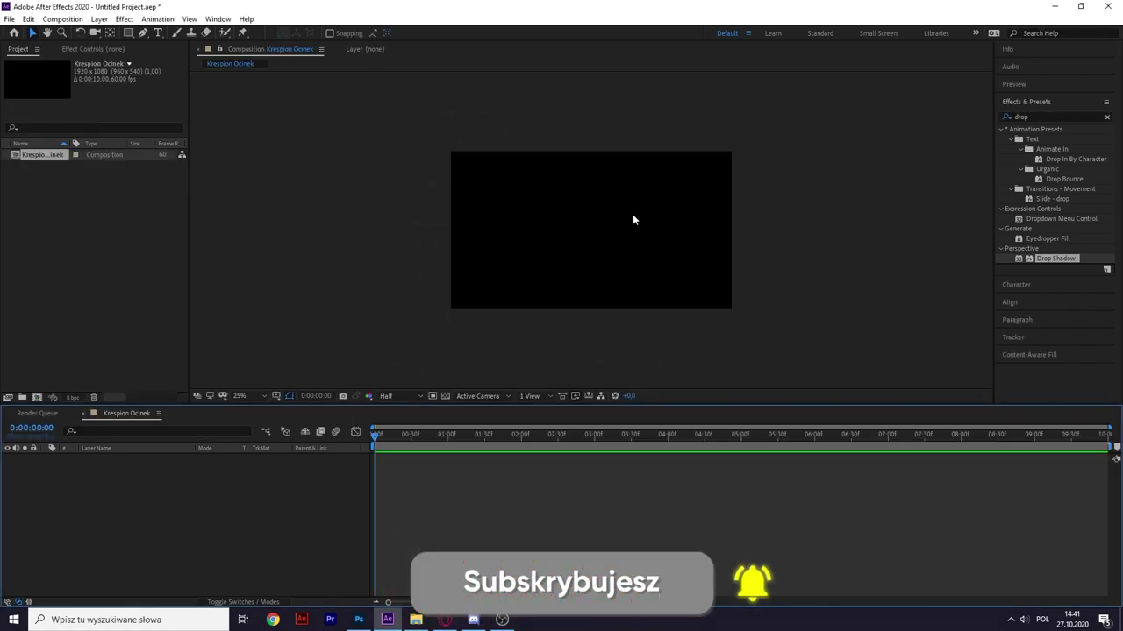
# - Clear the Effects & Presets search and toggle the transparency grid on and off
pyautogui.click(1106, 116)
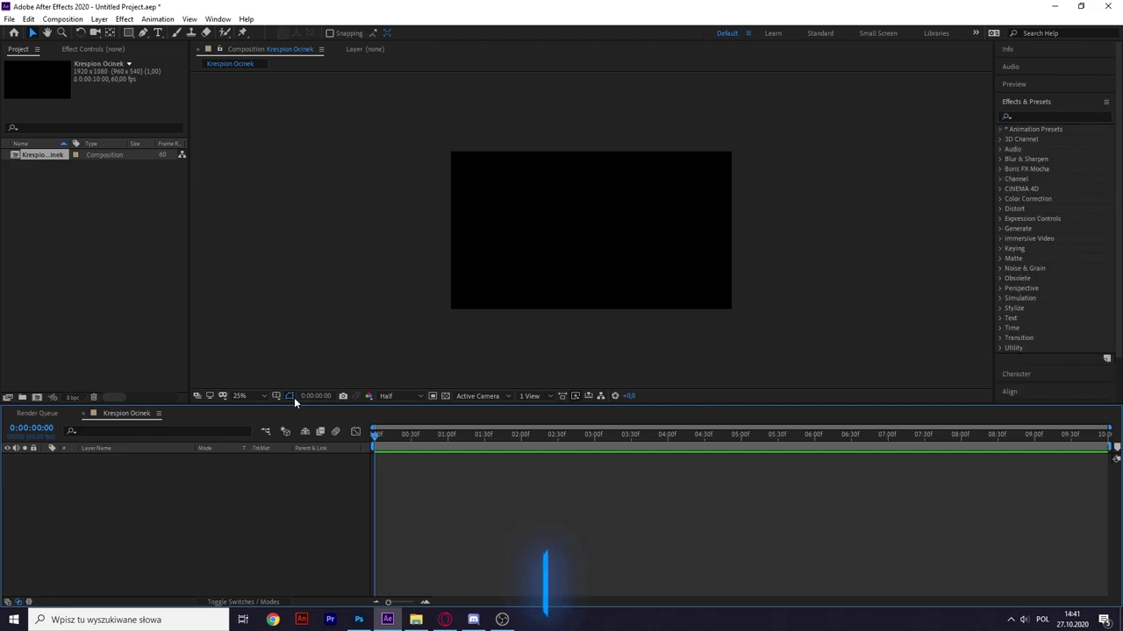
pyautogui.click(446, 397)
pyautogui.click(445, 396)
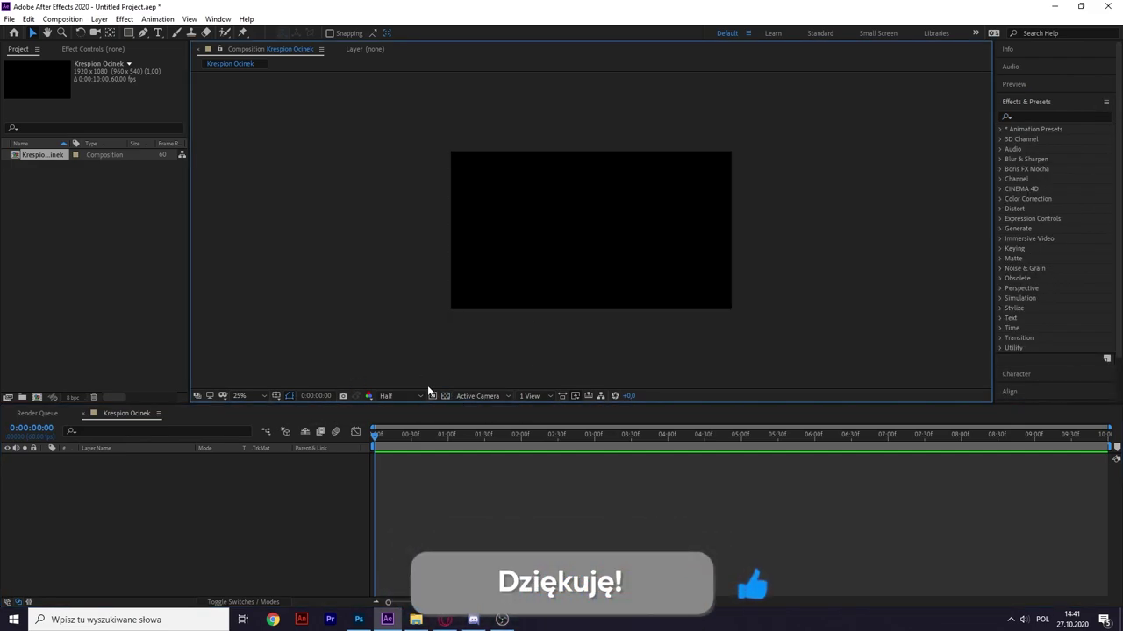
pyautogui.click(442, 397)
pyautogui.click(442, 397)
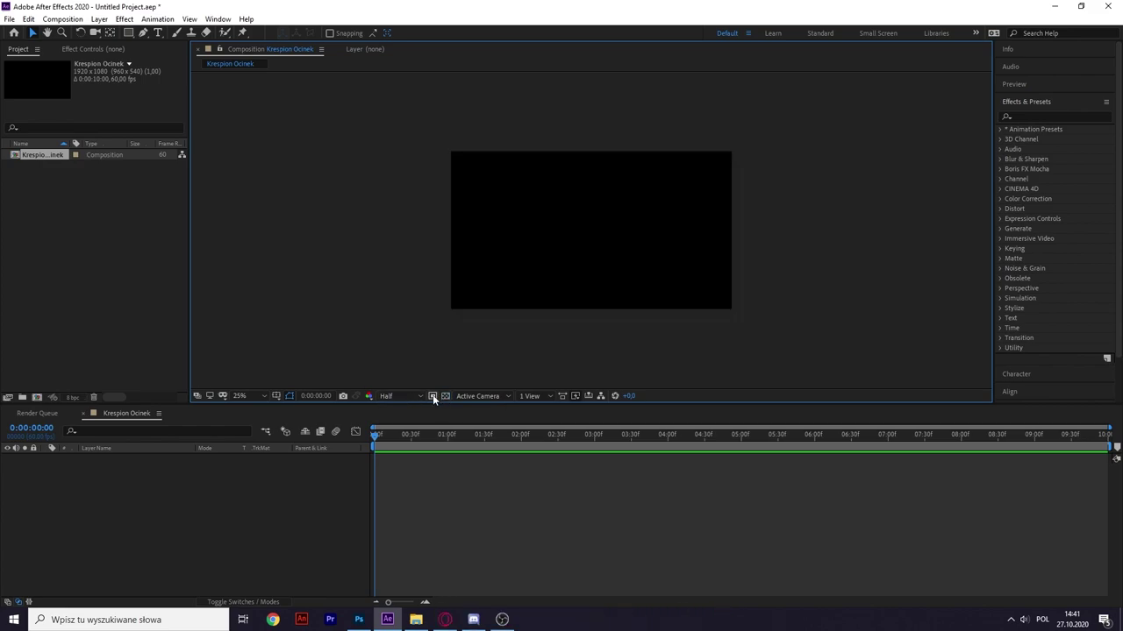
# - Add a new deep purple solid layer to the composition
pyautogui.rightClick(125, 507)
pyautogui.moveTo(153, 380)
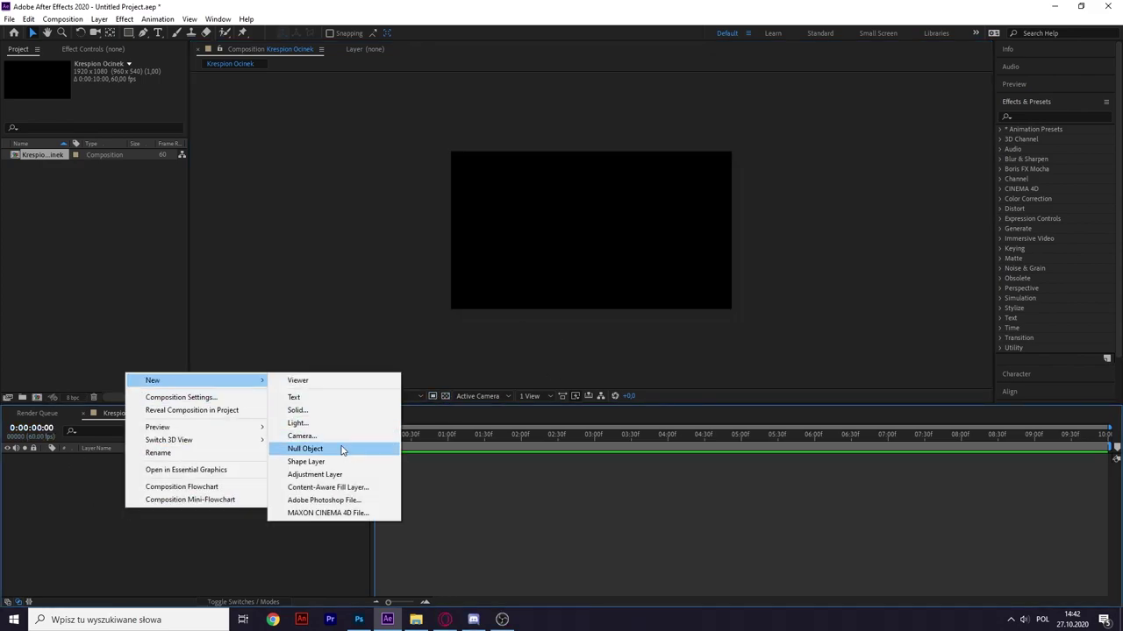
pyautogui.click(316, 410)
pyautogui.click(435, 377)
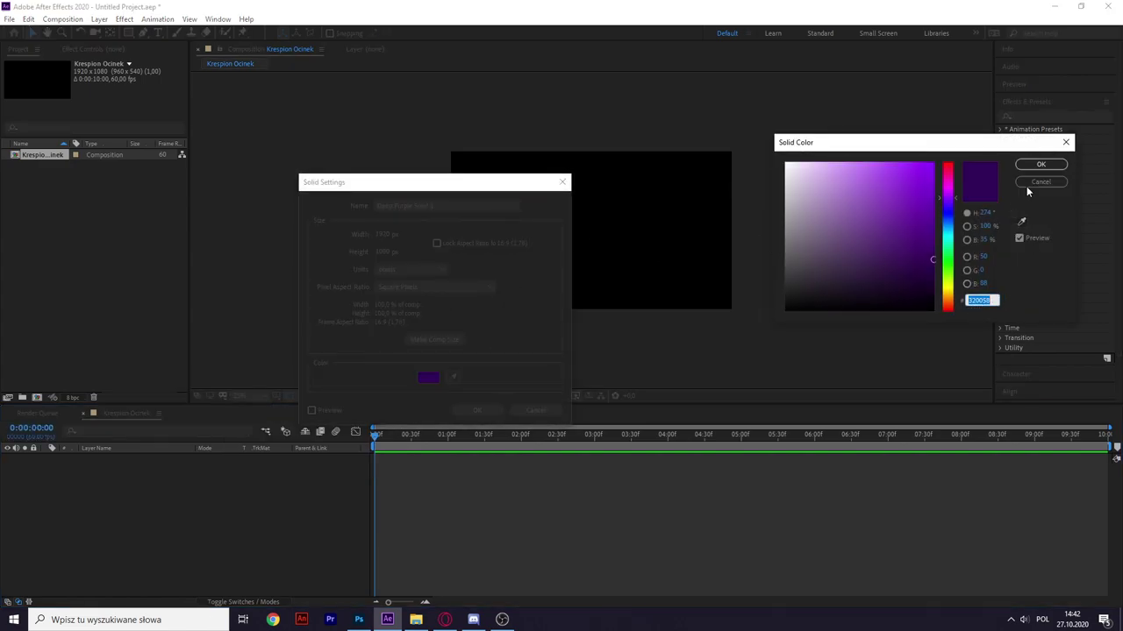
pyautogui.click(1042, 164)
pyautogui.click(494, 412)
# - Rotate the solid -45°, scale it to 220%, and move it up-left mostly out of frame
pyautogui.click(198, 523)
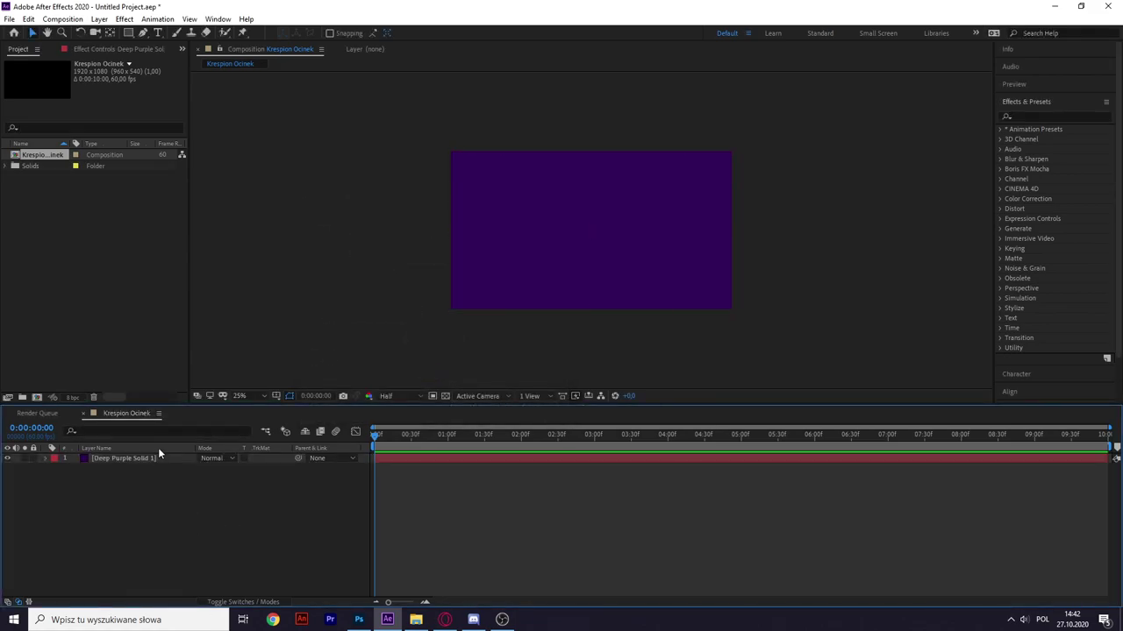
pyautogui.click(158, 458)
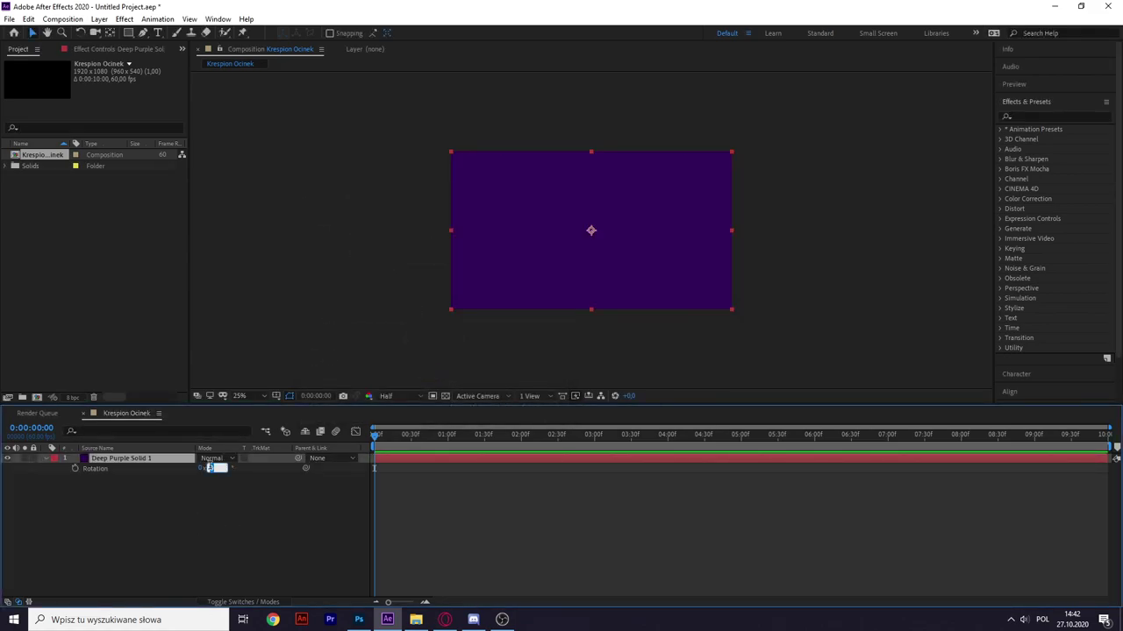
pyautogui.write('-45')
pyautogui.press('Return')
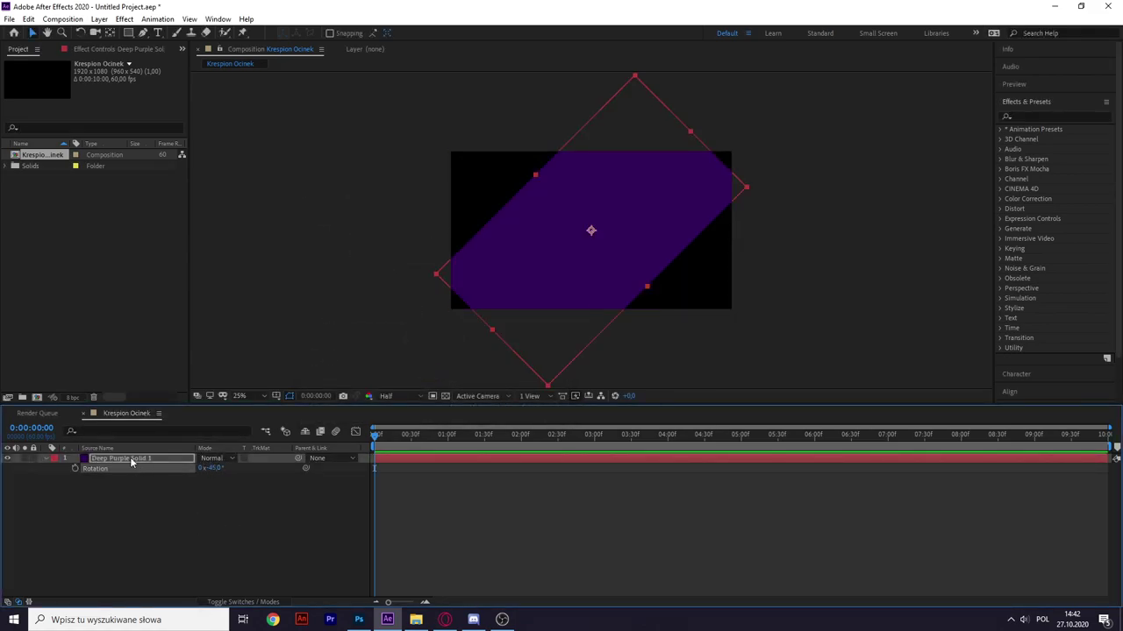
pyautogui.press('Return')
pyautogui.press('s')
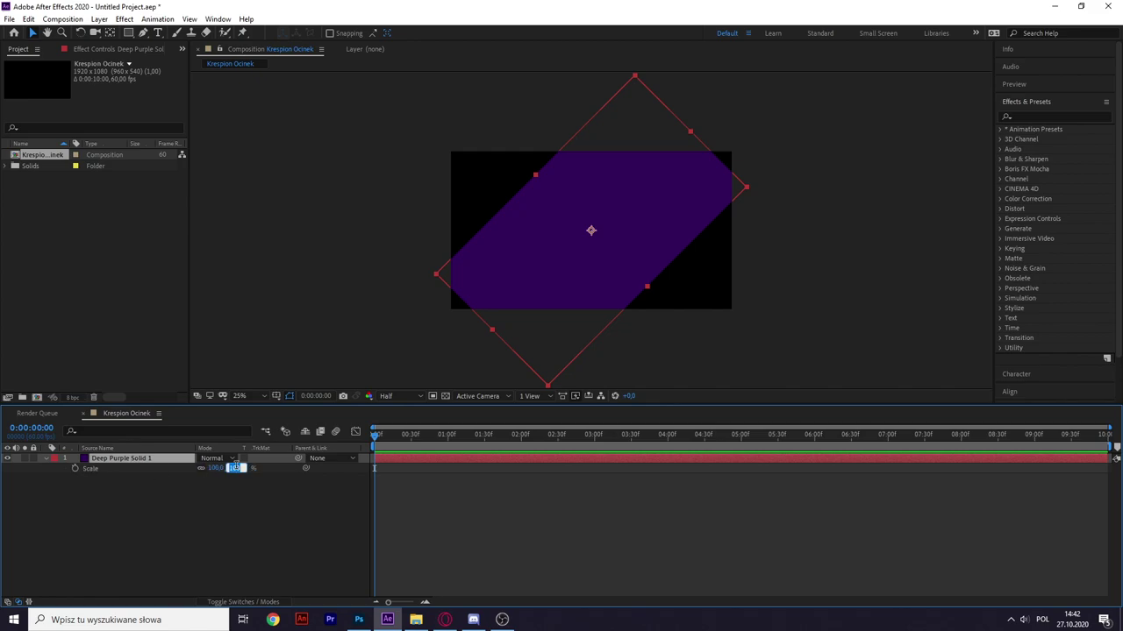
pyautogui.press('Return')
pyautogui.moveTo(591, 231)
pyautogui.mouseDown()
pyautogui.moveTo(343, 107)
pyautogui.moveTo(339, 121)
pyautogui.mouseUp()
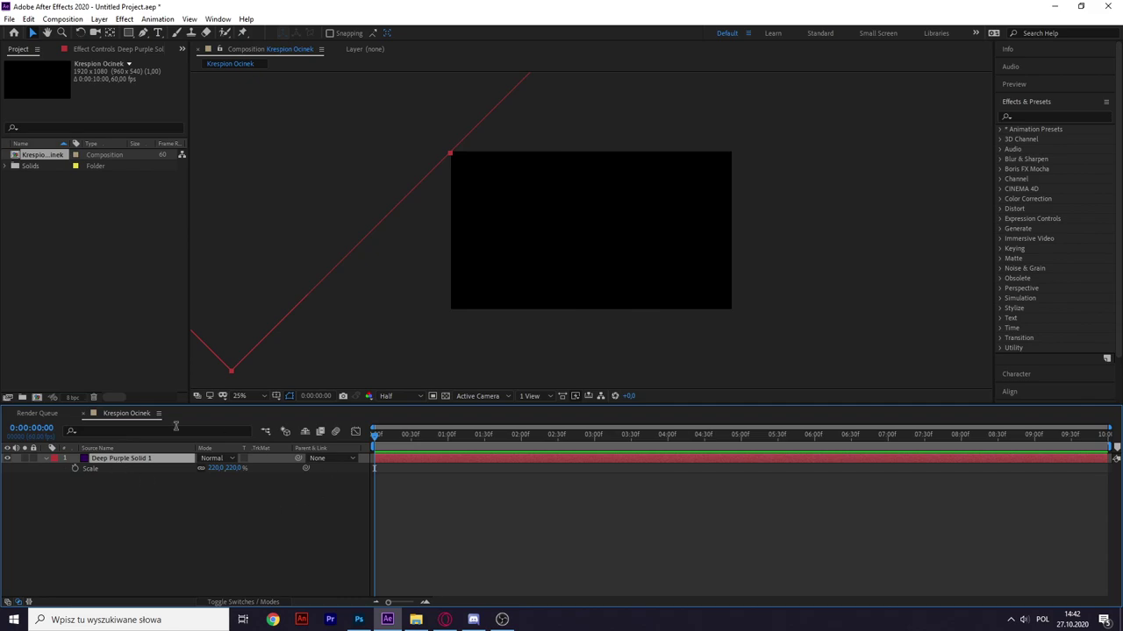
# - Keyframe the solid's Position from -848,-832 off-frame to 988,484 at centre, then preview
pyautogui.click(75, 469)
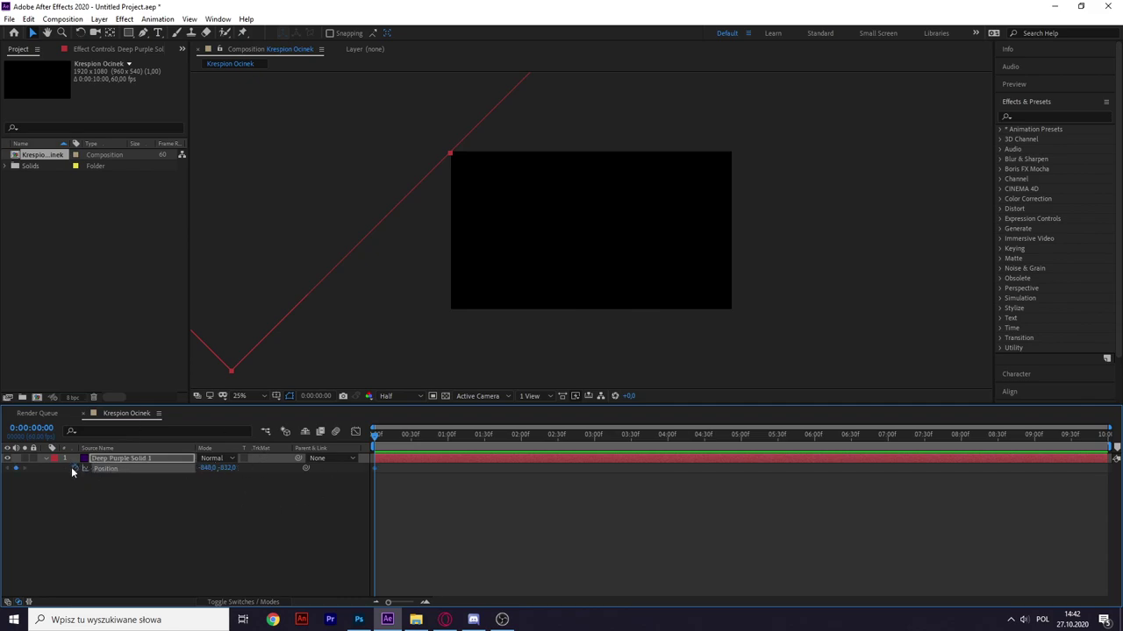
pyautogui.moveTo(321, 204); pyautogui.dragTo(592, 396)
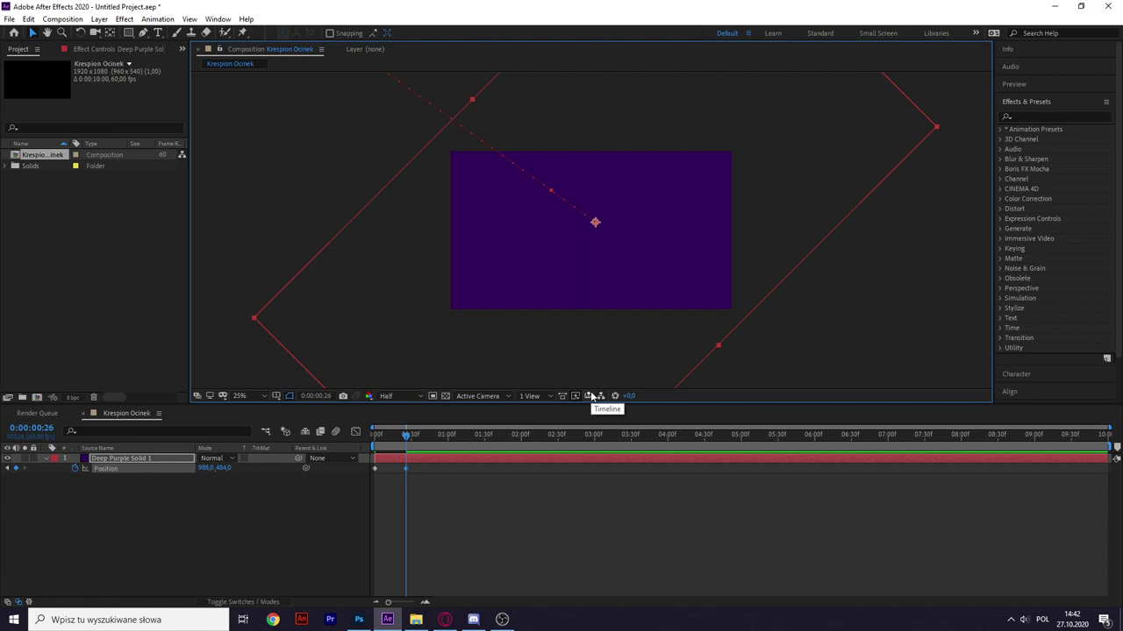
pyautogui.click(257, 527)
pyautogui.press('j')
pyautogui.press('j')
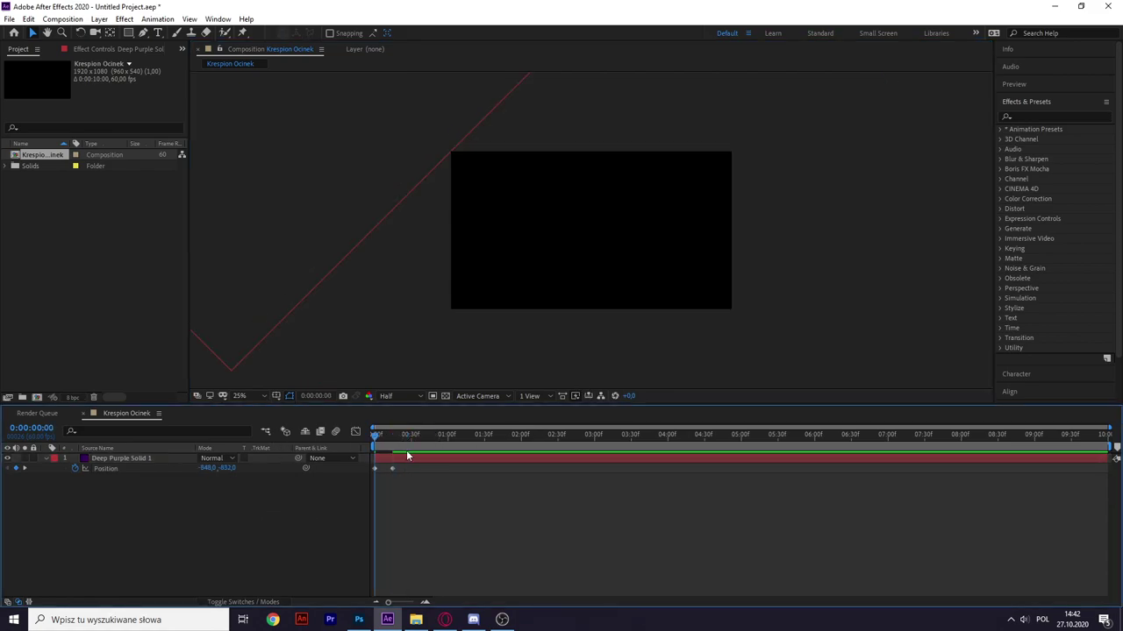
pyautogui.press('space')
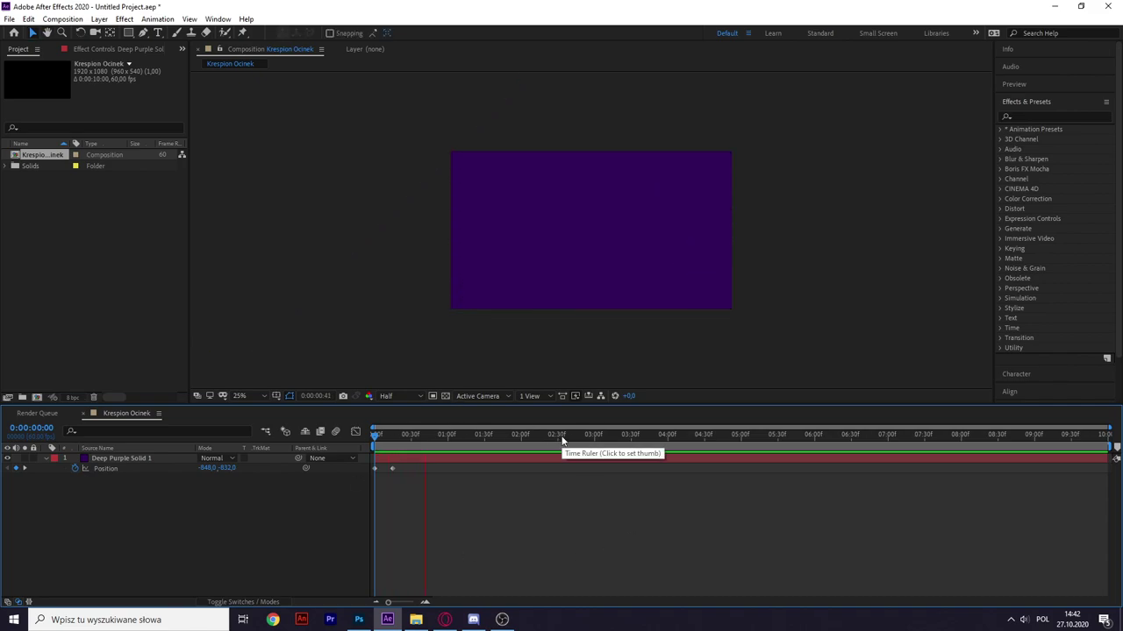
pyautogui.moveTo(401, 478); pyautogui.dragTo(372, 468)
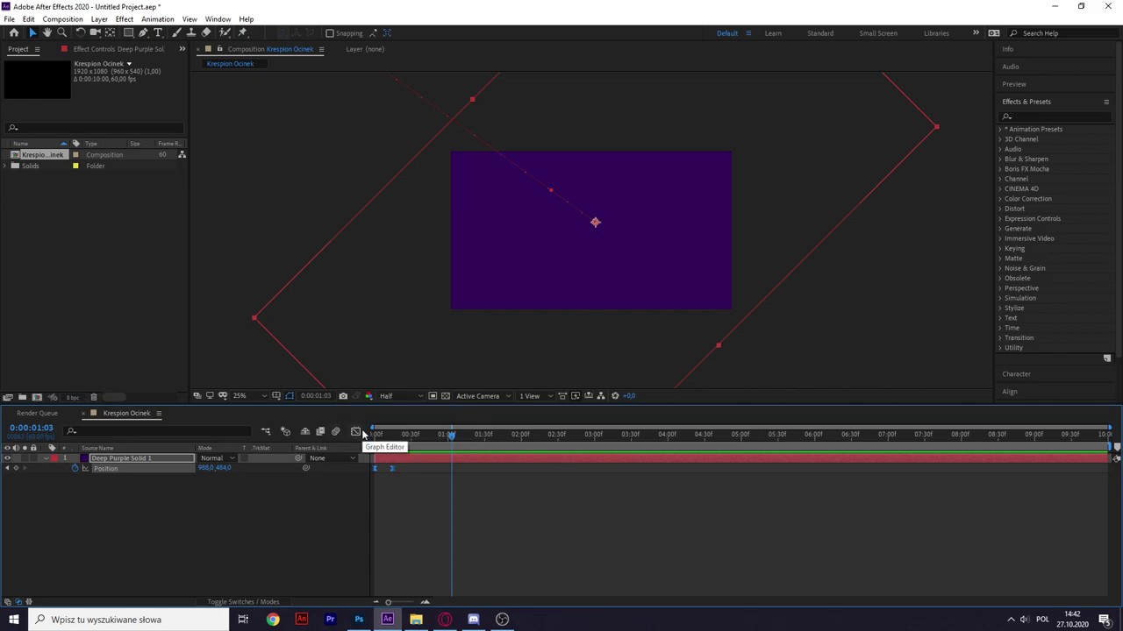
# - In the speed graph, set the first Position keyframe's ease influence to 100%
pyautogui.click(356, 431)
pyautogui.click(623, 590)
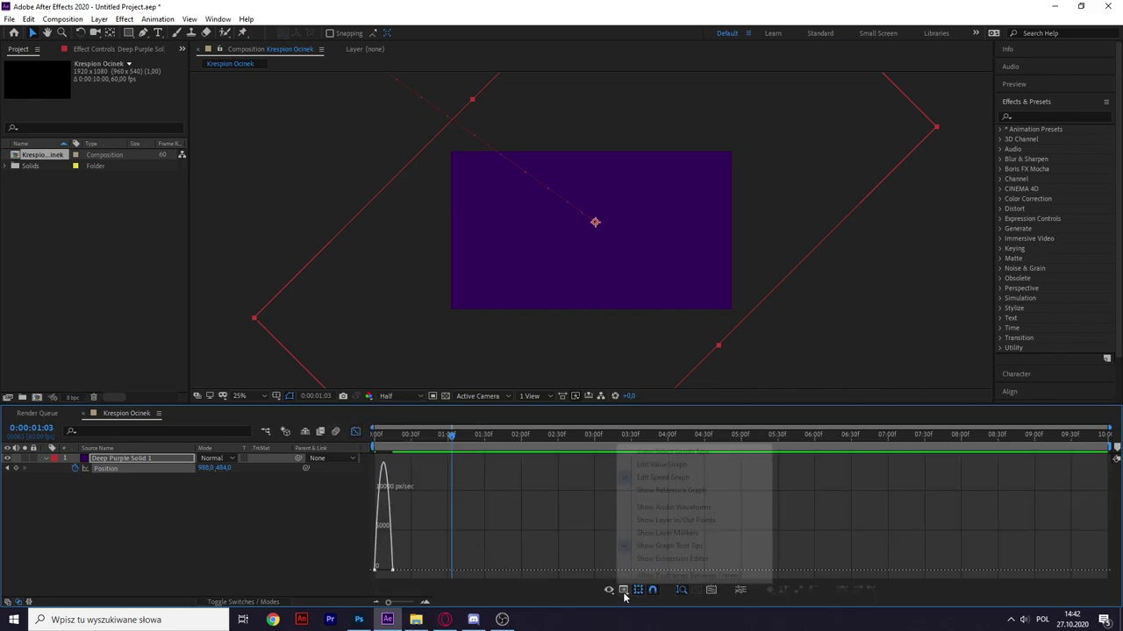
pyautogui.click(663, 465)
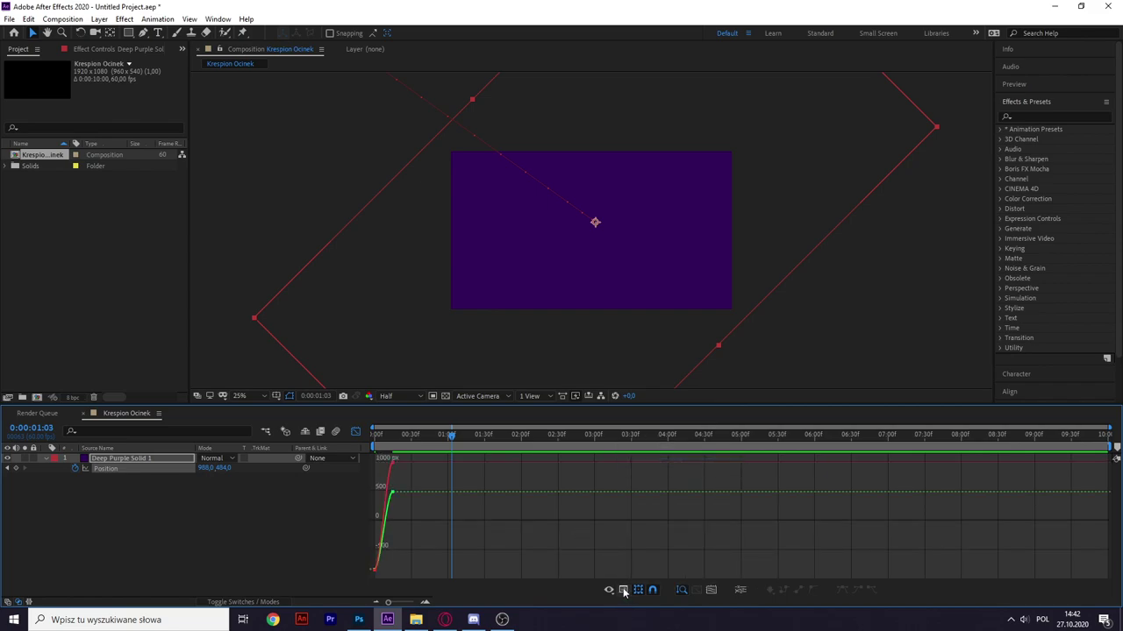
pyautogui.click(622, 590)
pyautogui.click(656, 479)
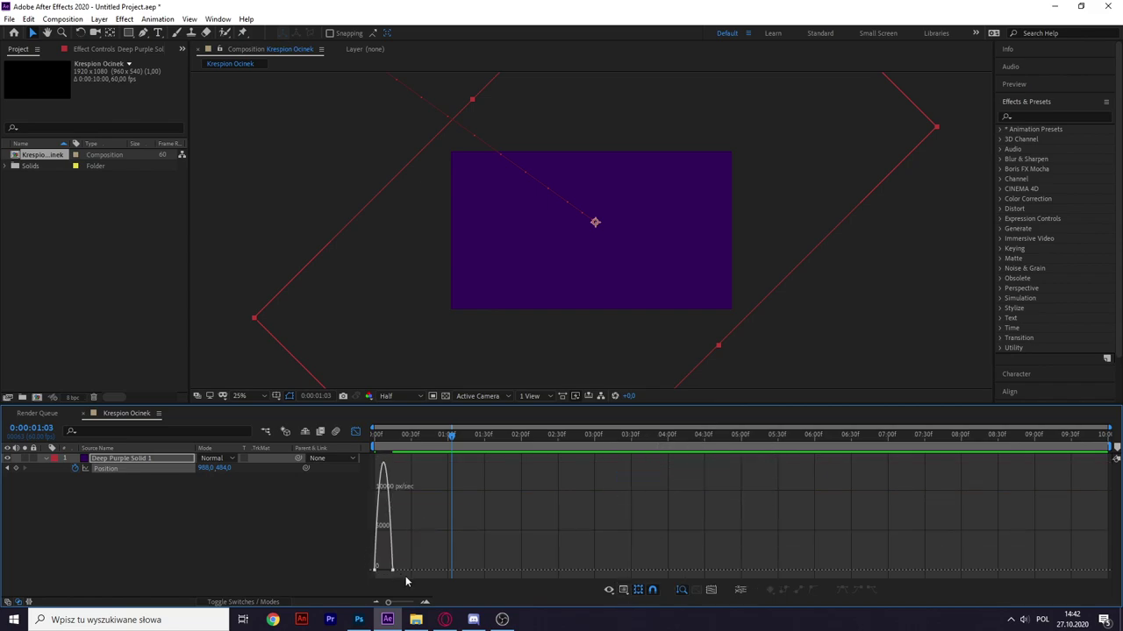
pyautogui.scroll(3, 408, 581)
pyautogui.click(419, 619)
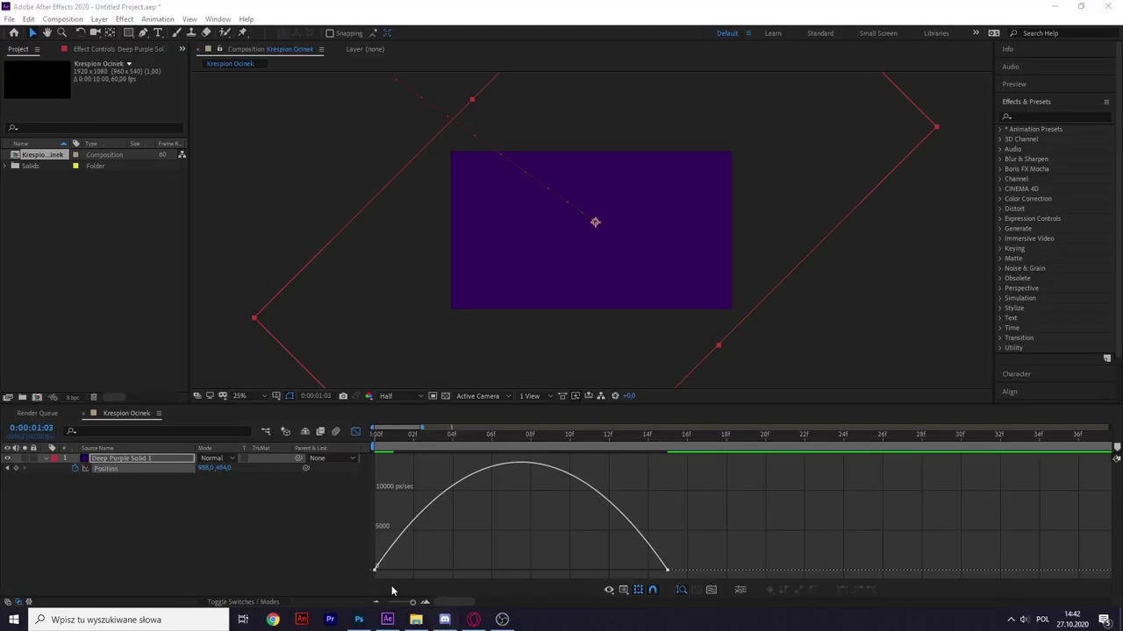
pyautogui.click(375, 570)
pyautogui.moveTo(425, 571); pyautogui.dragTo(581, 573)
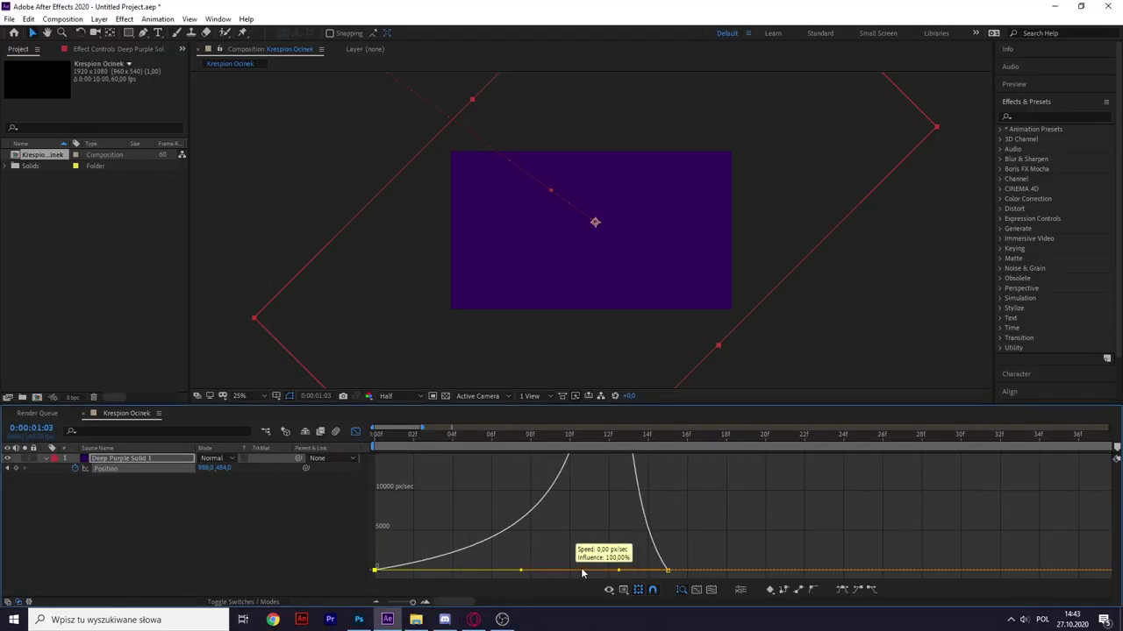
# - Preview the eased slide-in with the timeline zoomed out to all ten seconds
pyautogui.click(355, 433)
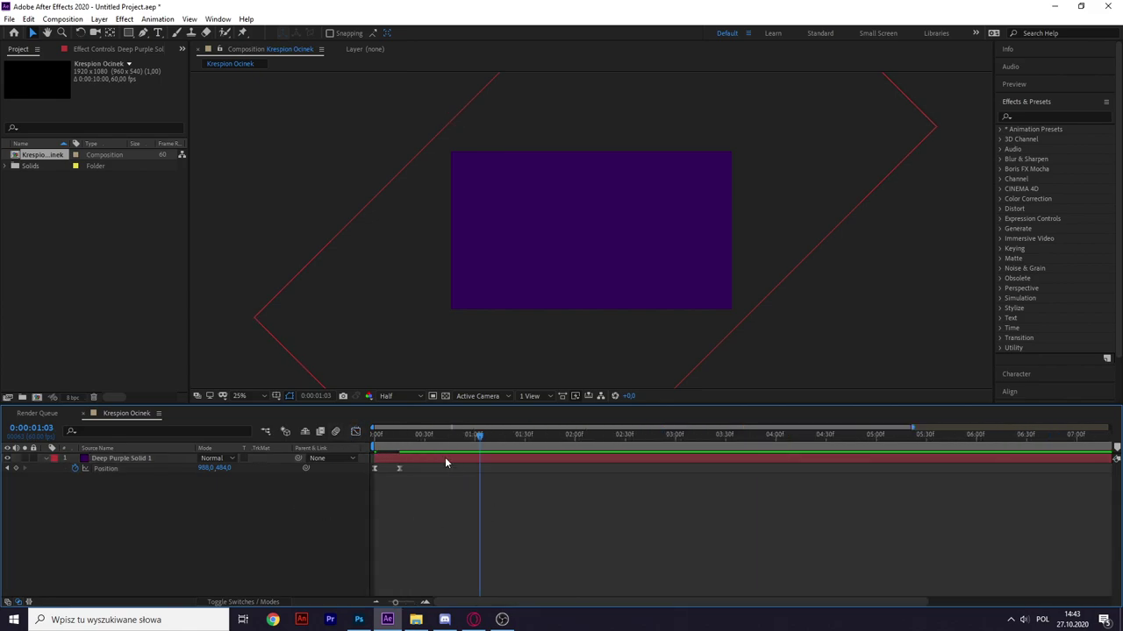
pyautogui.moveTo(470, 435); pyautogui.dragTo(320, 435)
pyautogui.press('space')
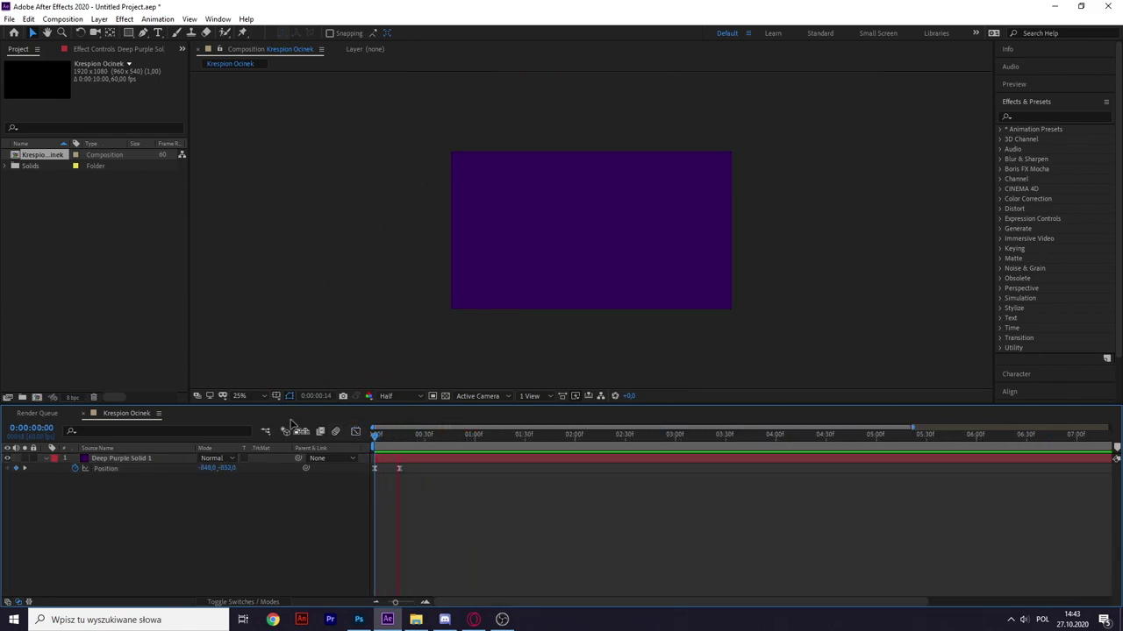
pyautogui.press('-')
pyautogui.moveTo(412, 435); pyautogui.dragTo(375, 435)
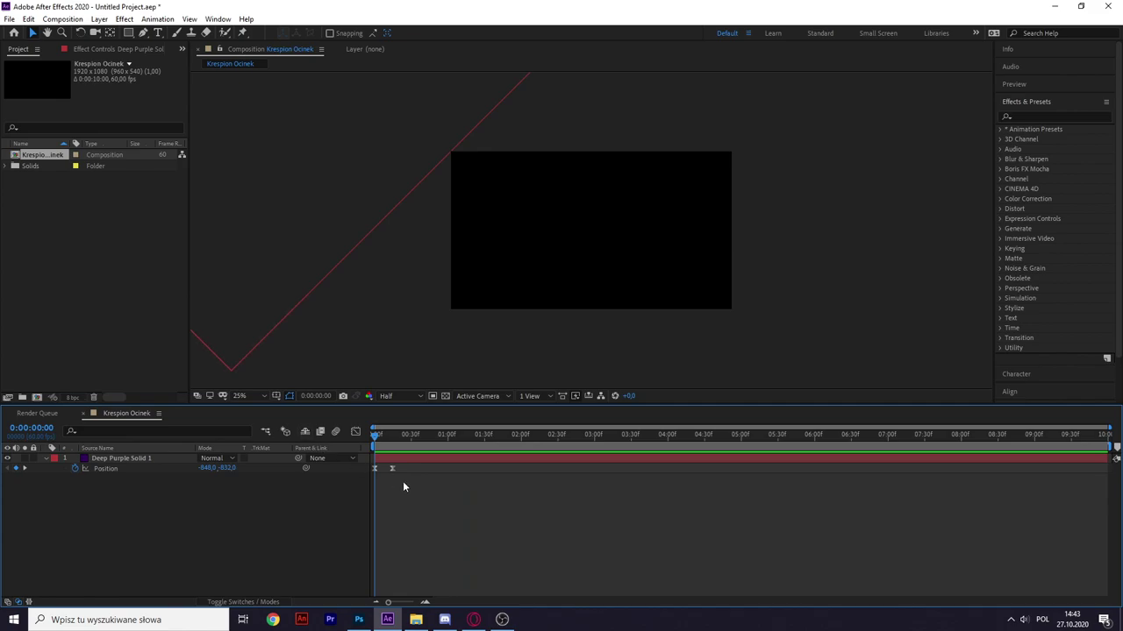
pyautogui.press('space')
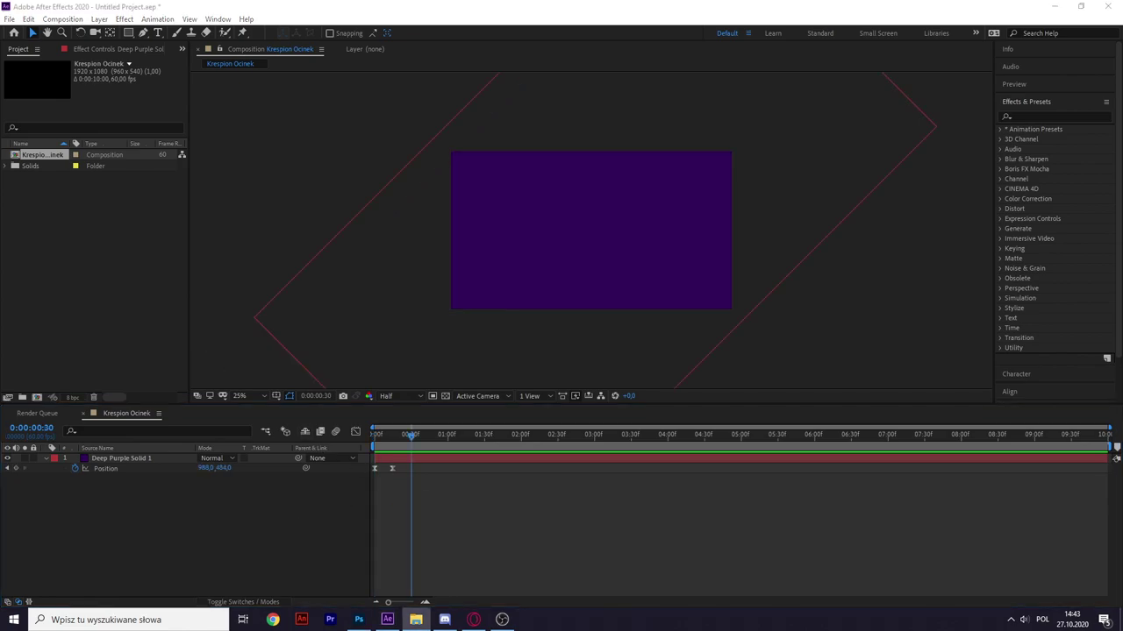
# - Inspect Gradient (RGB).png and drag it into the composition's timeline
pyautogui.click(416, 621)
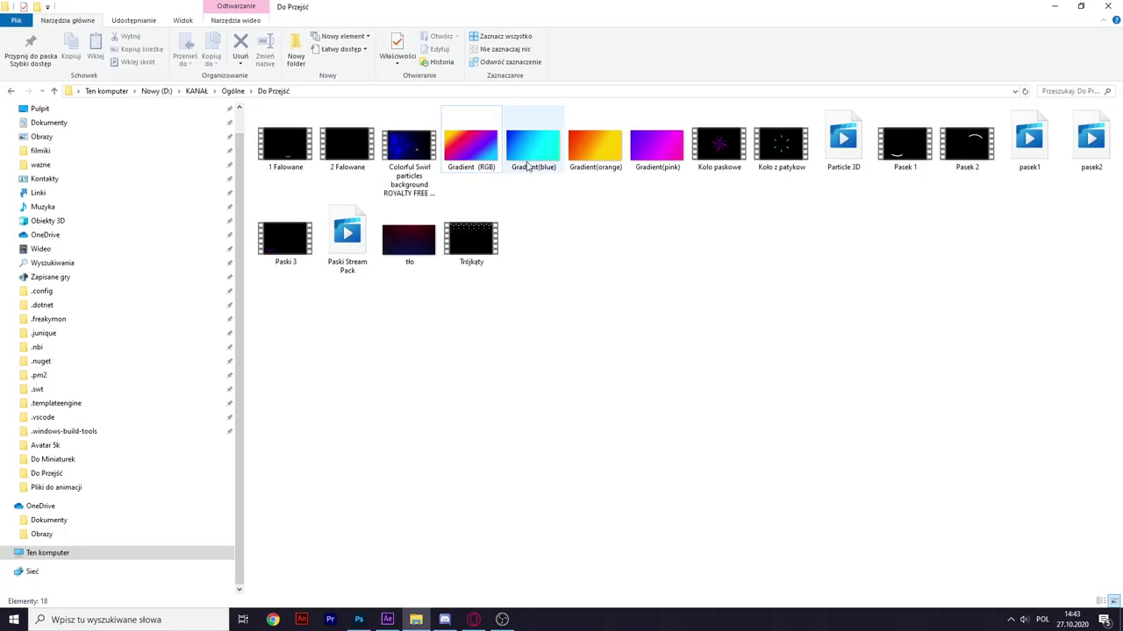
pyautogui.doubleClick(466, 144)
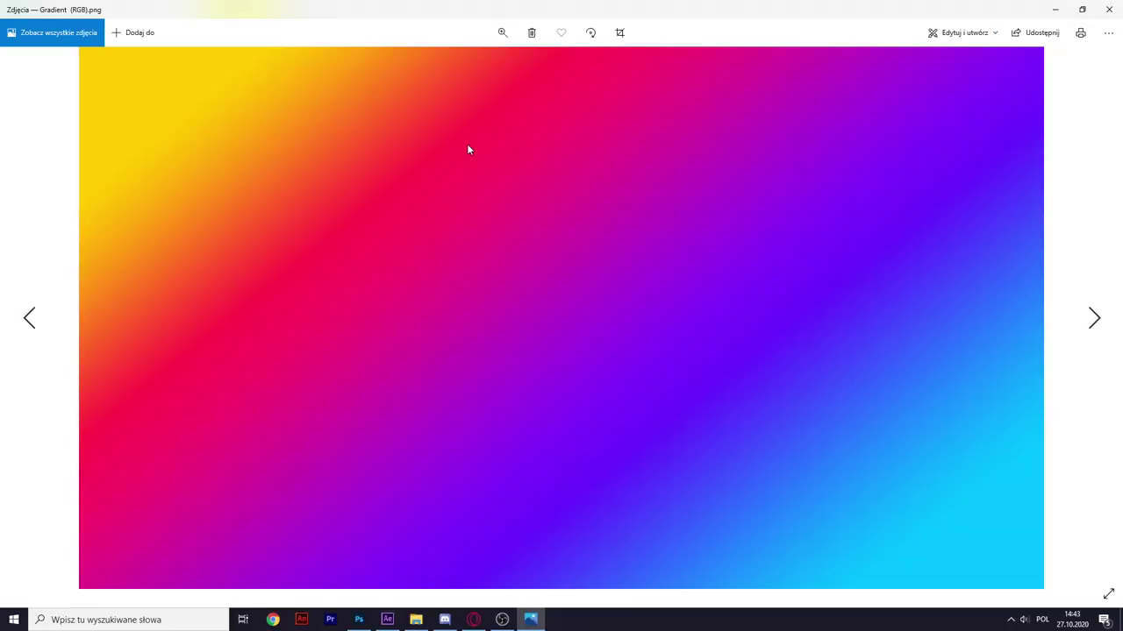
pyautogui.press('Escape')
pyautogui.moveTo(471, 145); pyautogui.dragTo(137, 478)
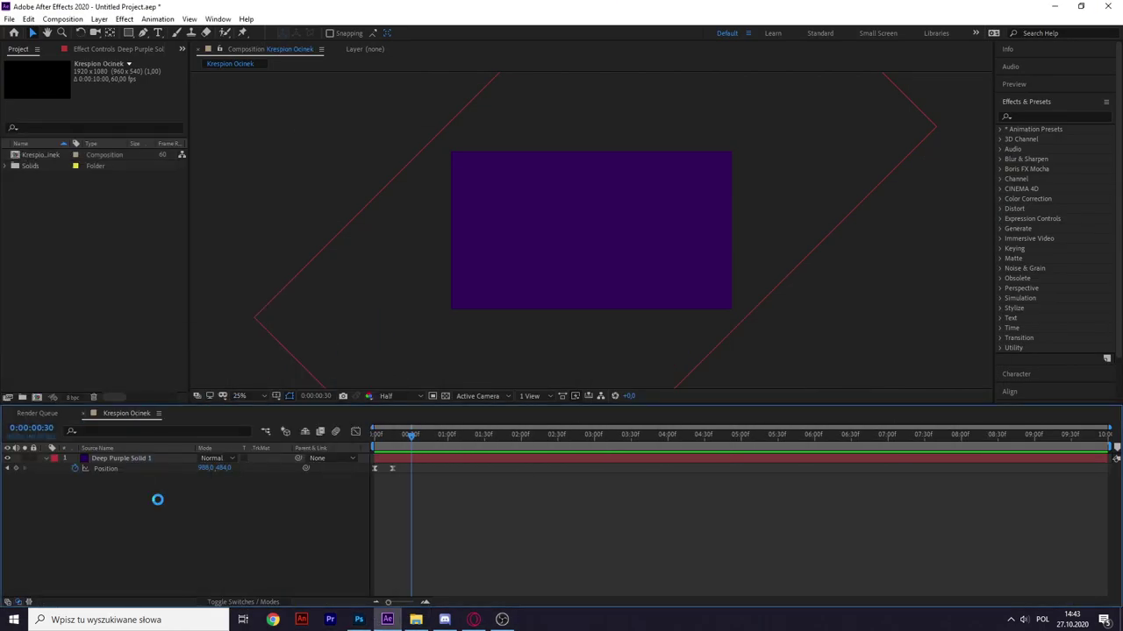
# - Duplicate the purple solid and move the Gradient (RGB) layer to the bottom of the stack
pyautogui.click(110, 465)
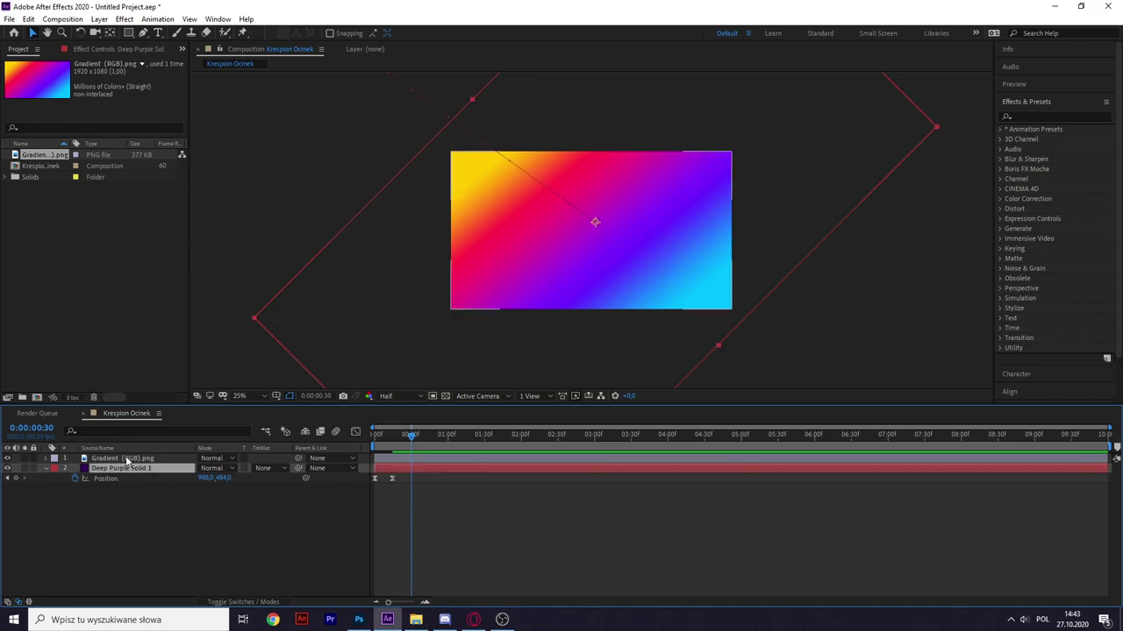
pyautogui.hotkey('ctrl', 'd')
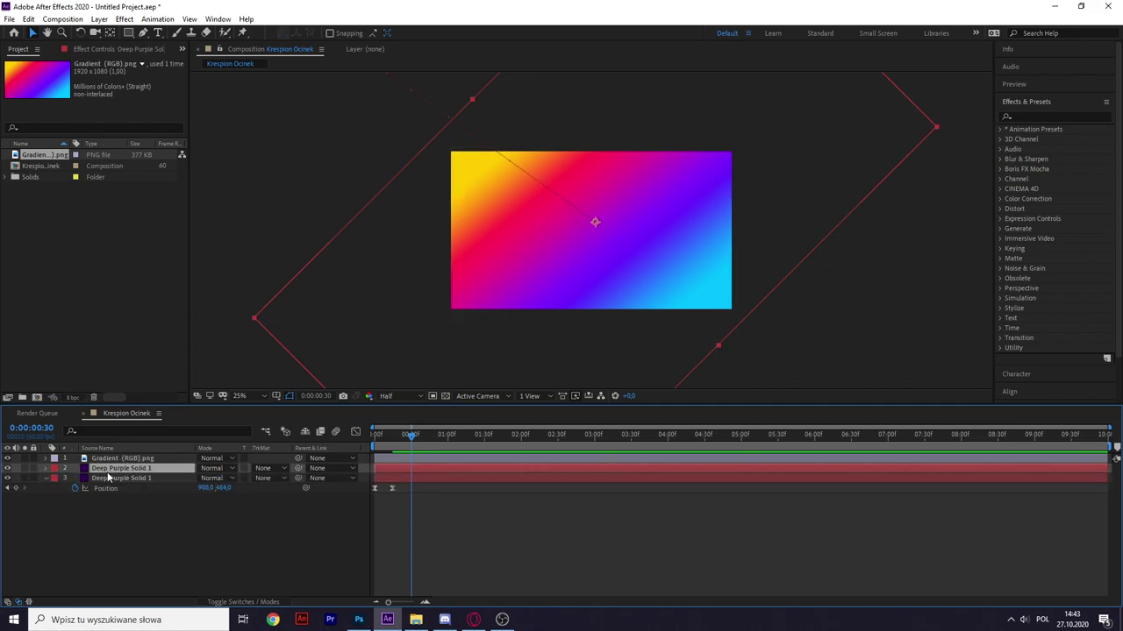
pyautogui.click(112, 479)
pyautogui.press('p')
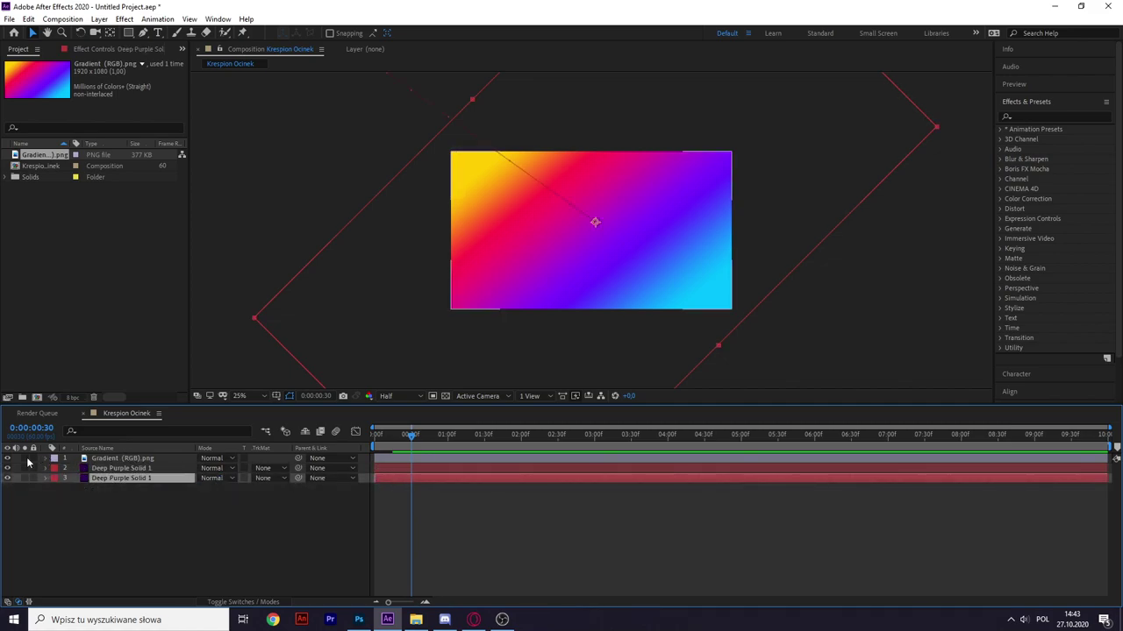
pyautogui.click(7, 458)
pyautogui.click(104, 527)
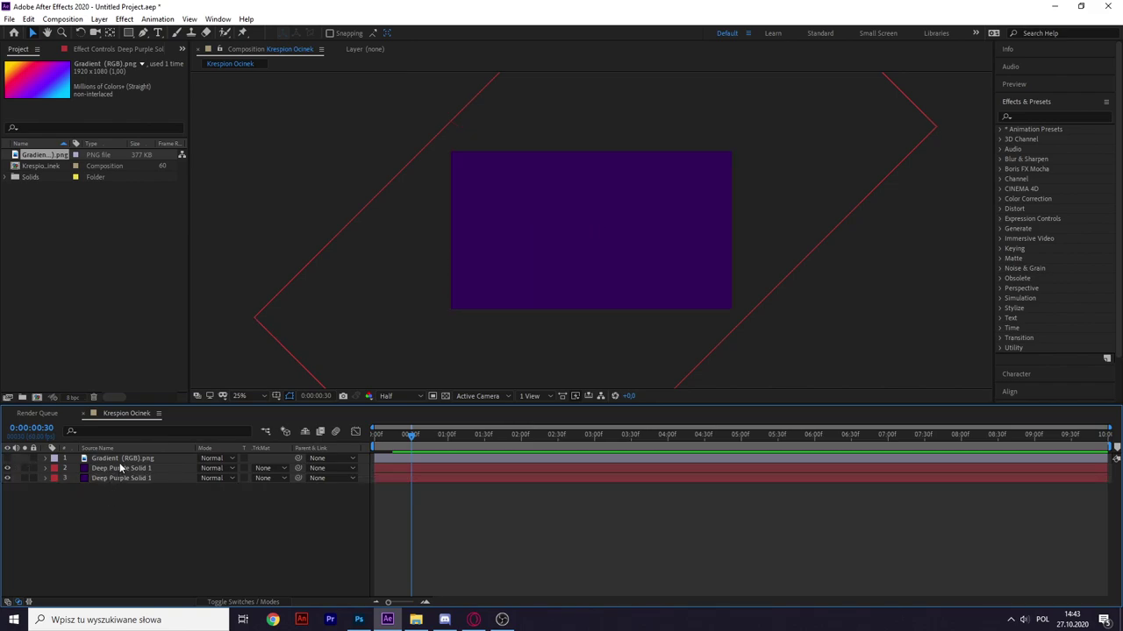
pyautogui.moveTo(112, 462); pyautogui.dragTo(163, 492)
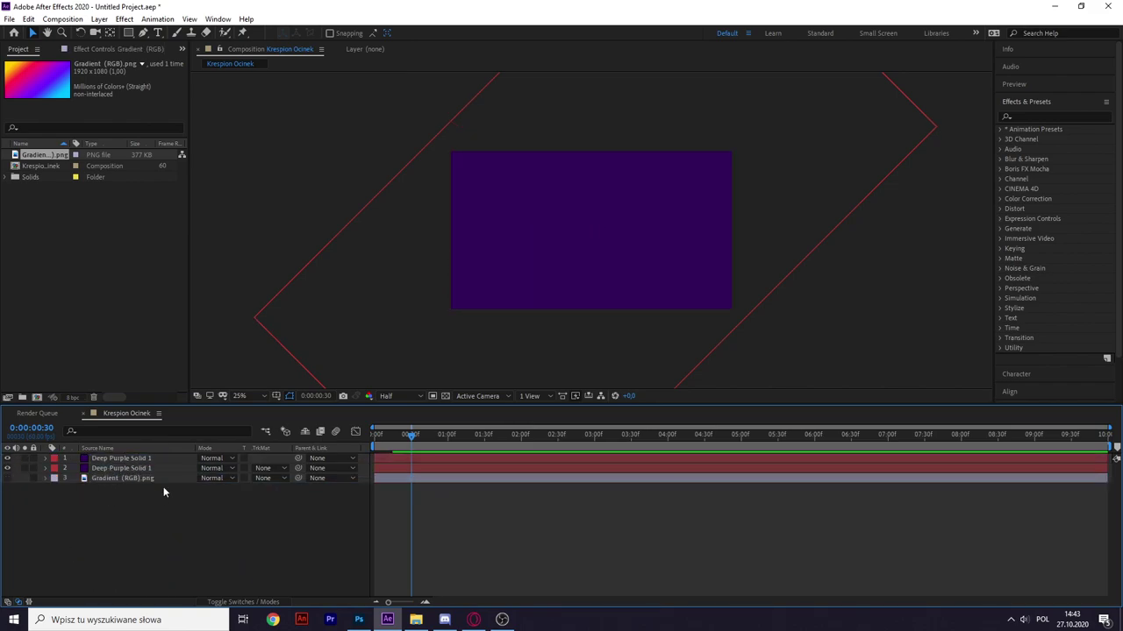
pyautogui.click(7, 478)
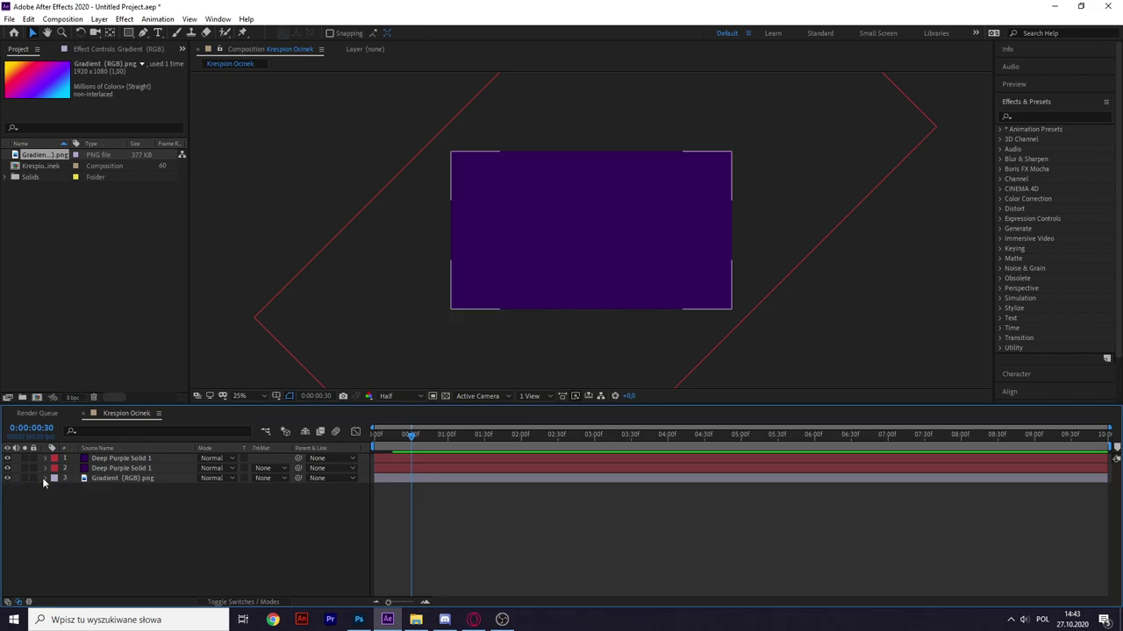
# - Replace the top solid with a fresh duplicate and reorder the two purple solids
pyautogui.click(183, 489)
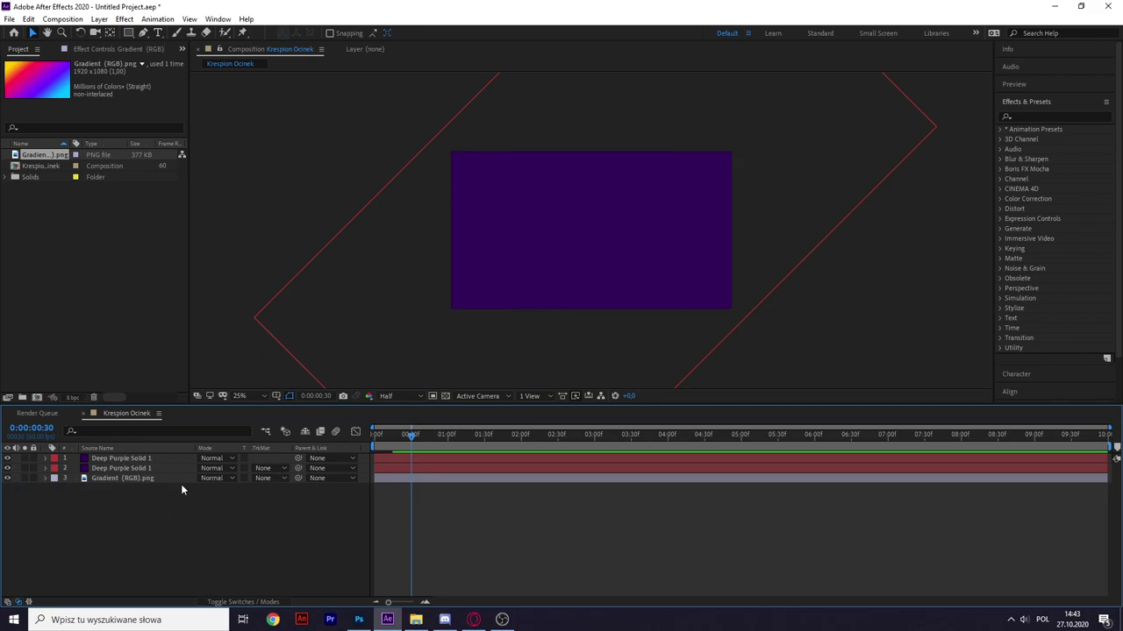
pyautogui.click(134, 461)
pyautogui.press('Delete')
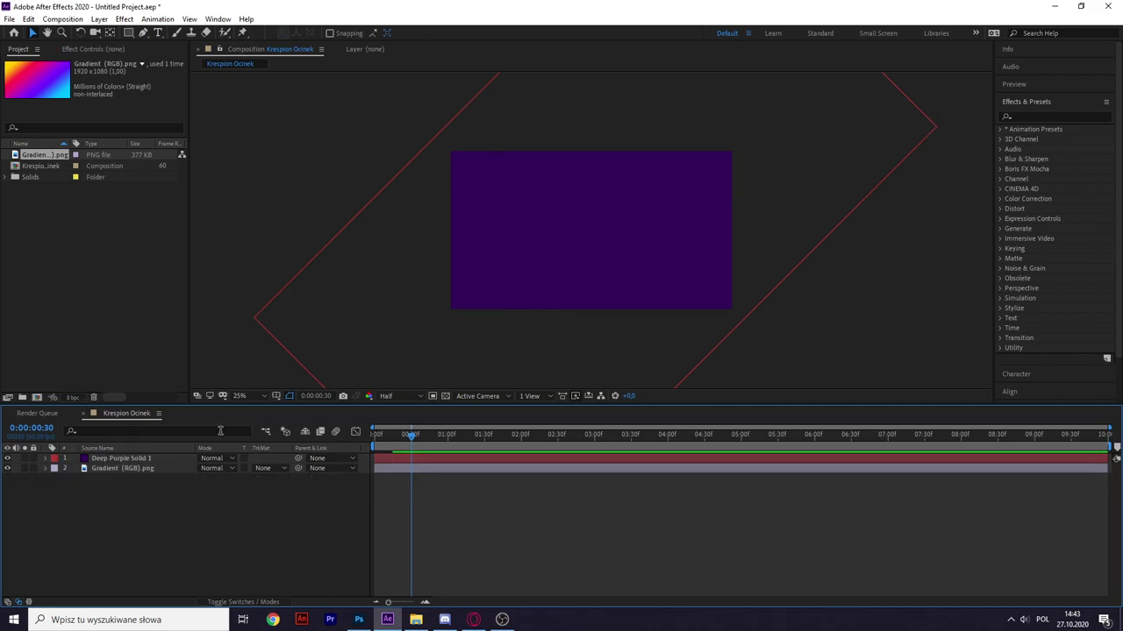
pyautogui.click(139, 458)
pyautogui.hotkey('ctrl', 'd')
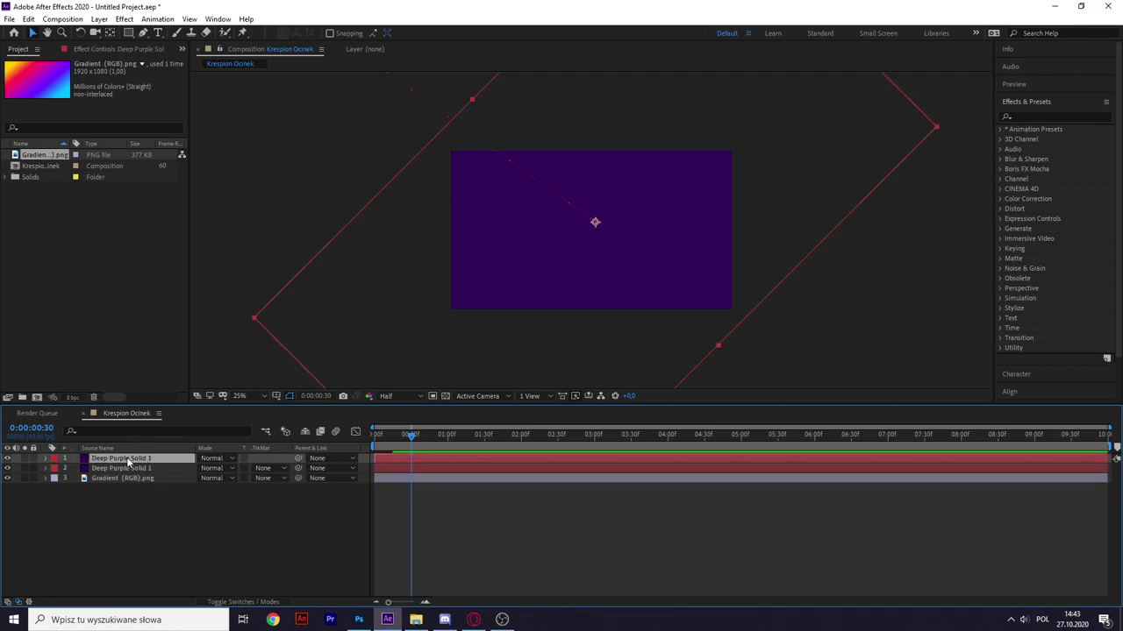
pyautogui.moveTo(128, 462); pyautogui.dragTo(149, 478)
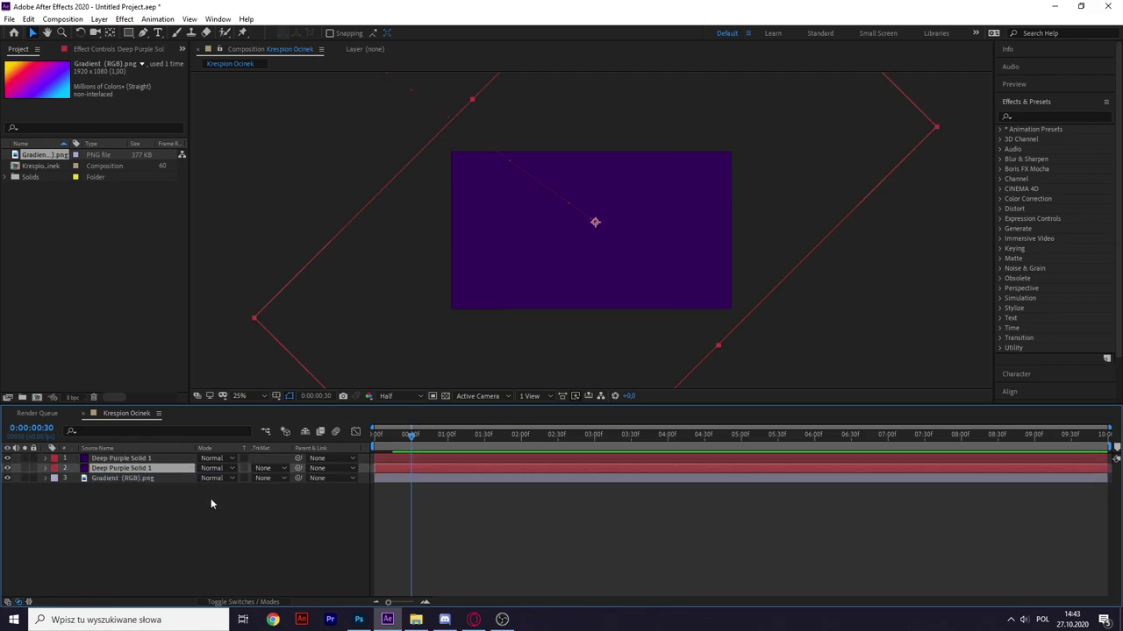
pyautogui.click(375, 460)
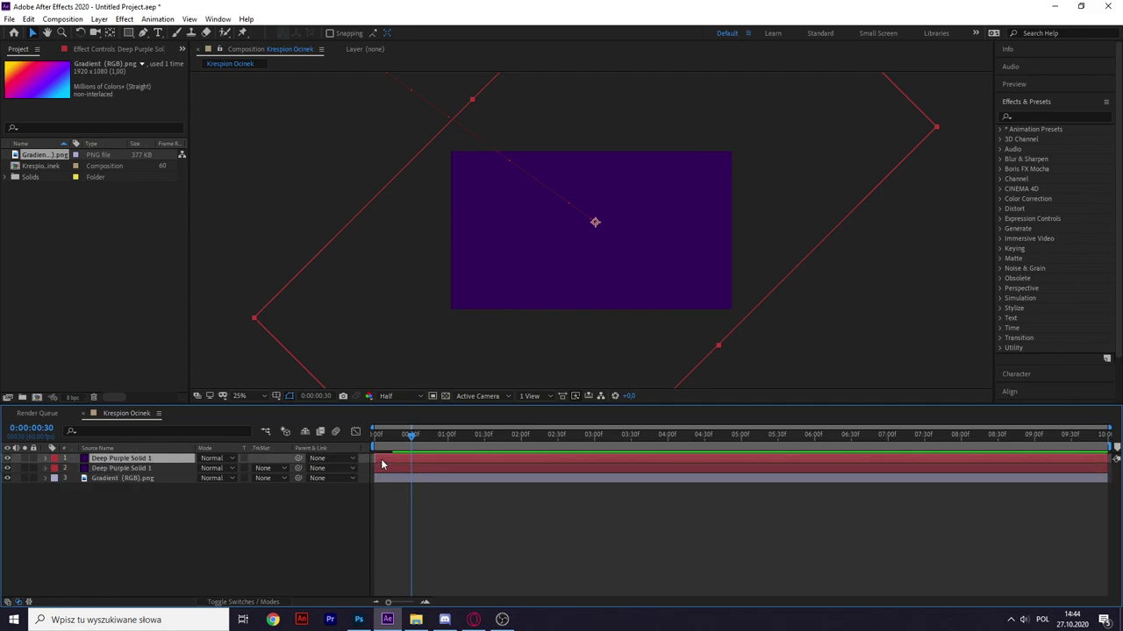
pyautogui.click(268, 478)
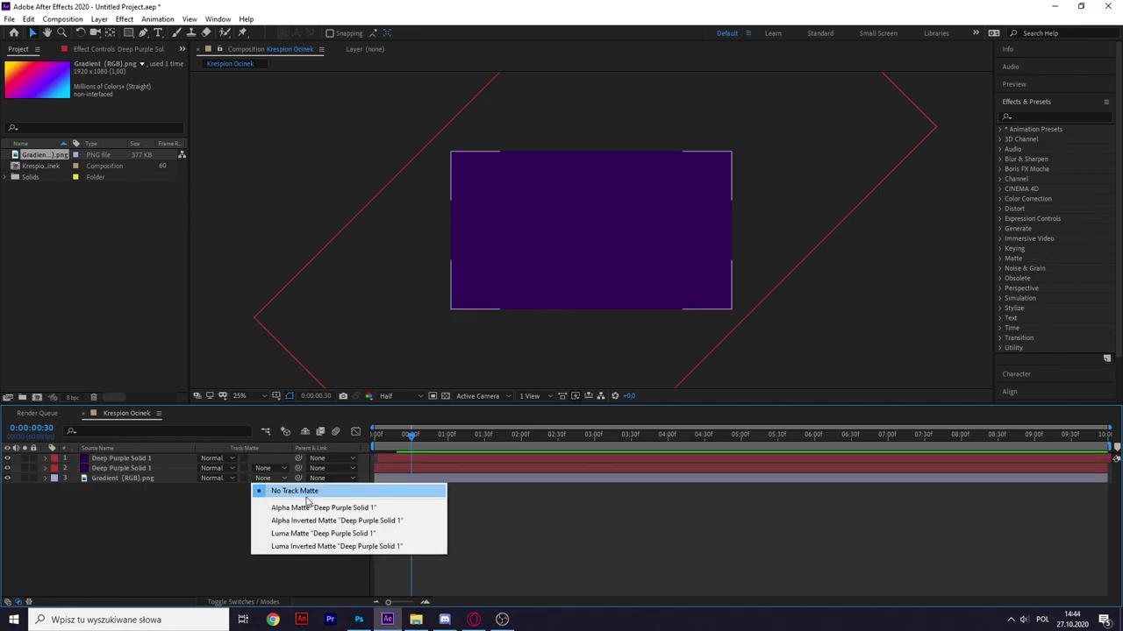
pyautogui.click(302, 506)
pyautogui.moveTo(411, 435); pyautogui.dragTo(381, 435)
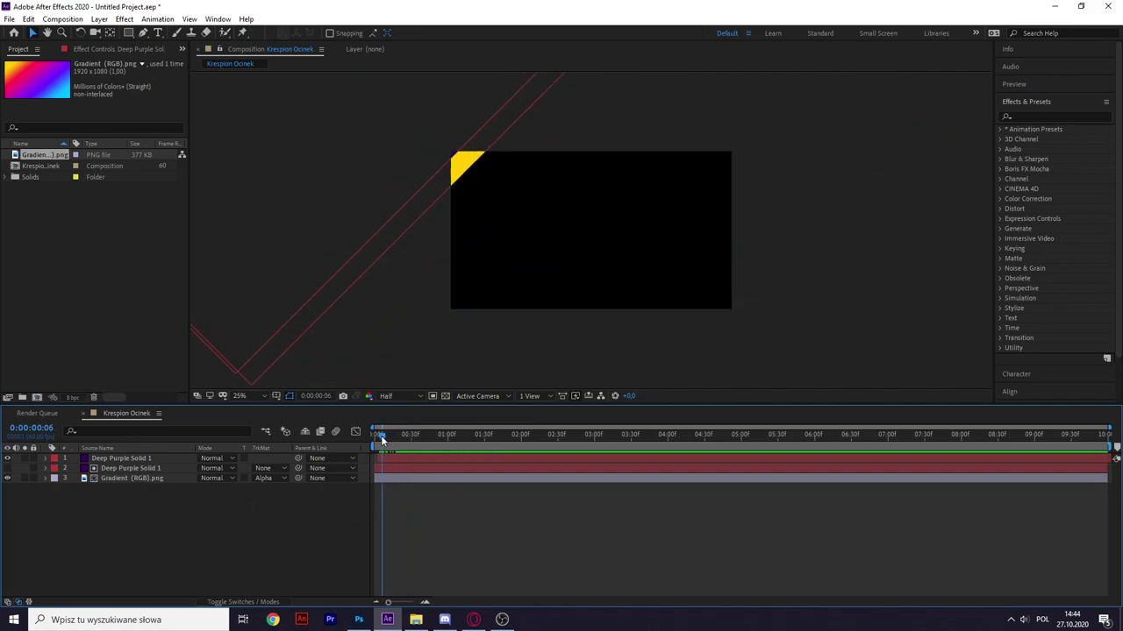
pyautogui.click(271, 480)
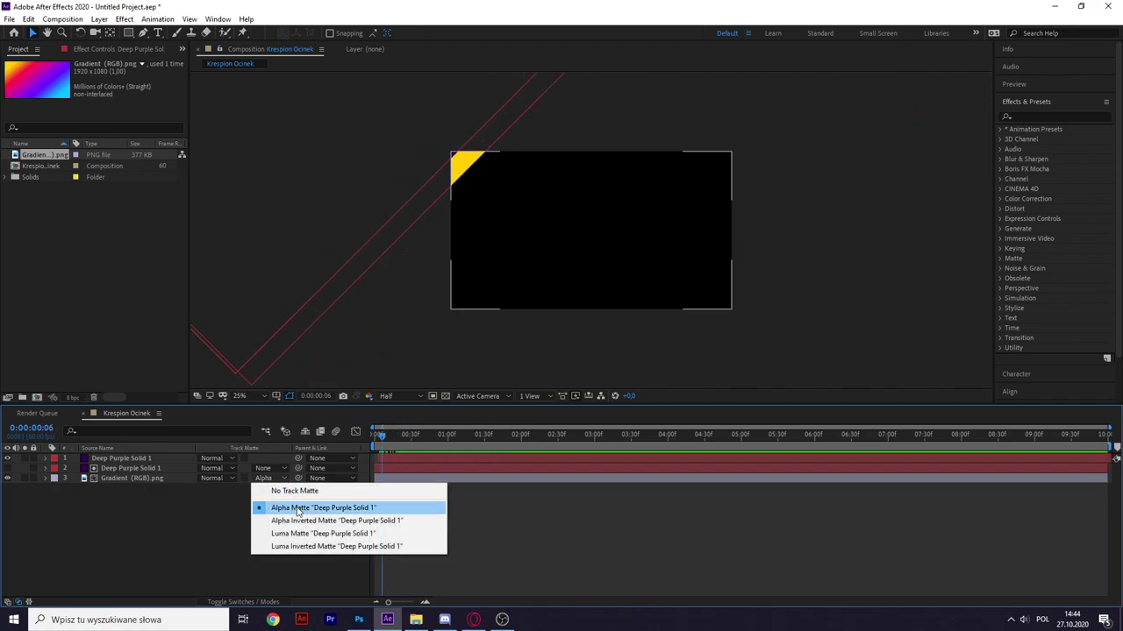
pyautogui.click(145, 538)
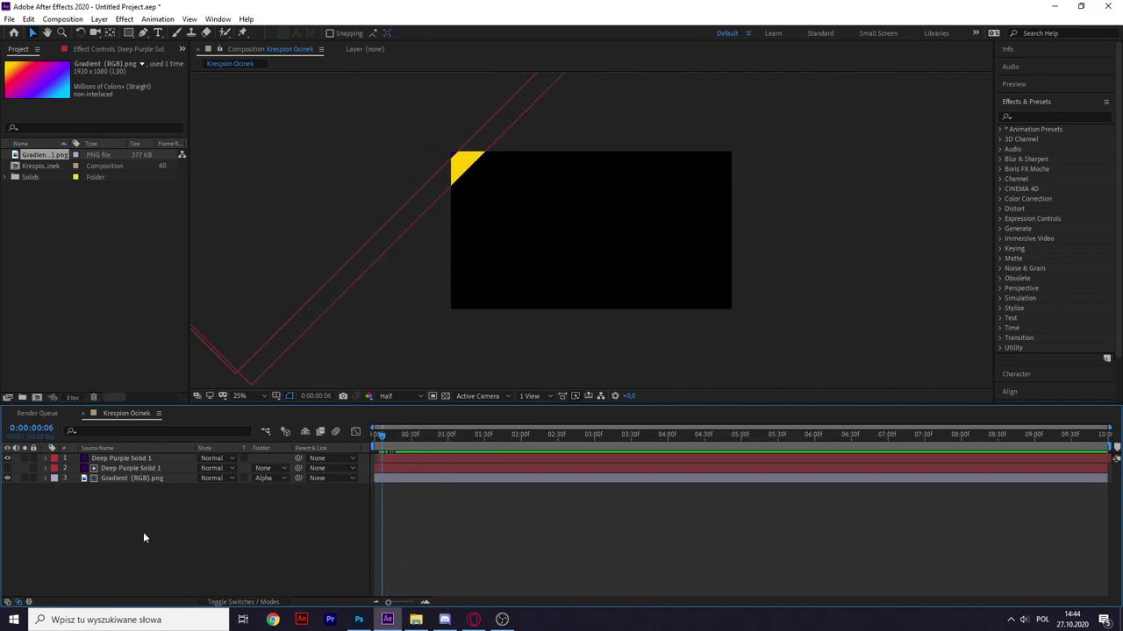
pyautogui.click(375, 436)
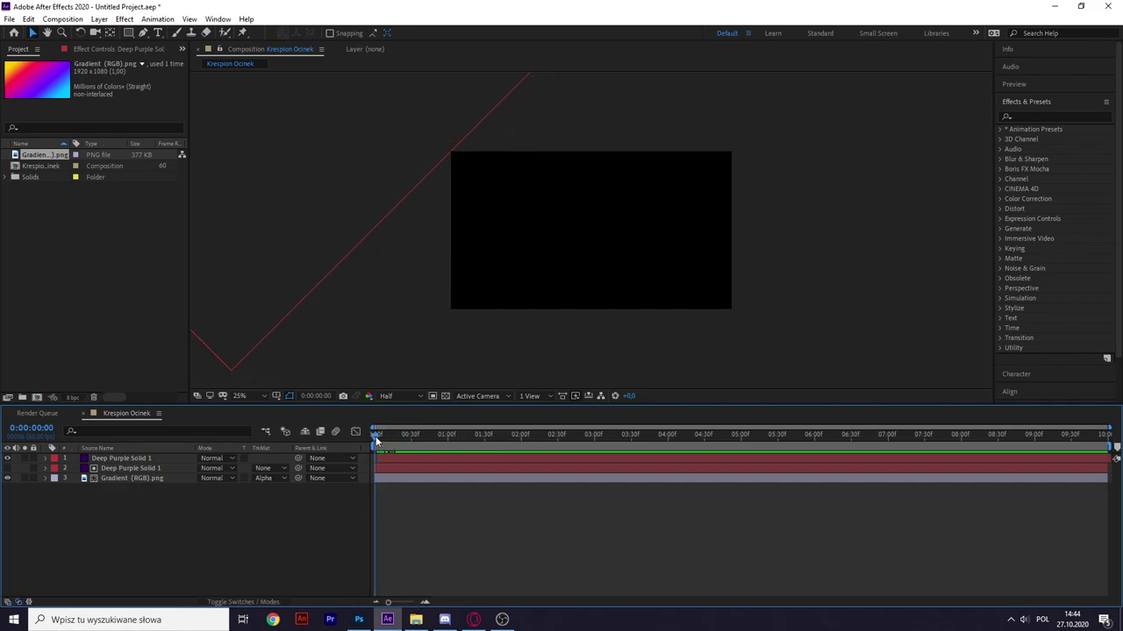
pyautogui.click(132, 468)
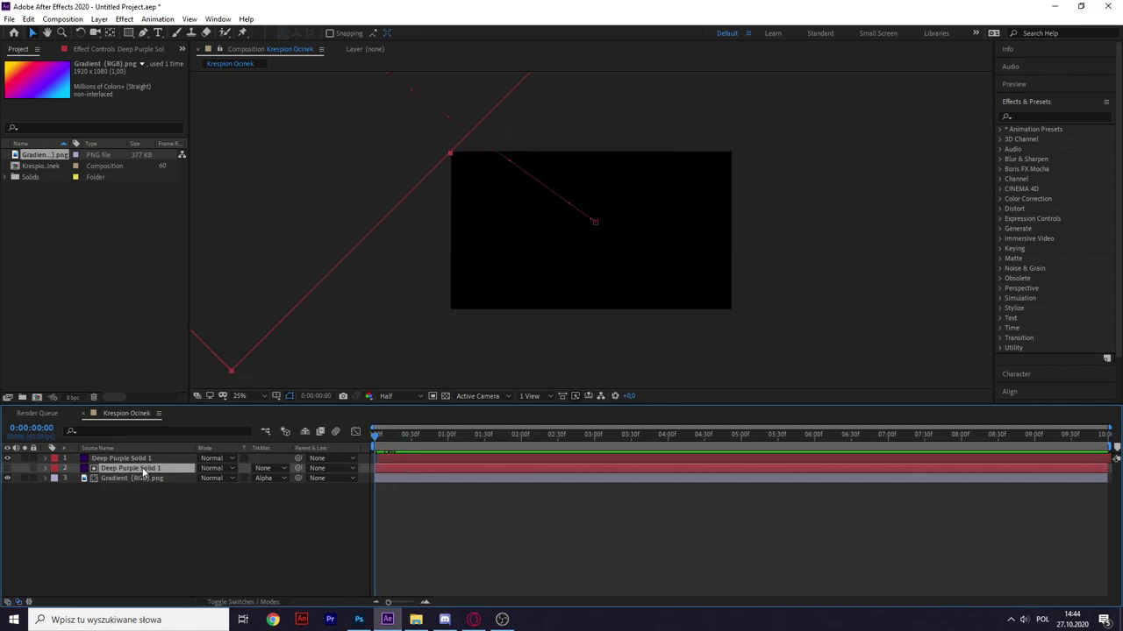
pyautogui.click(154, 478)
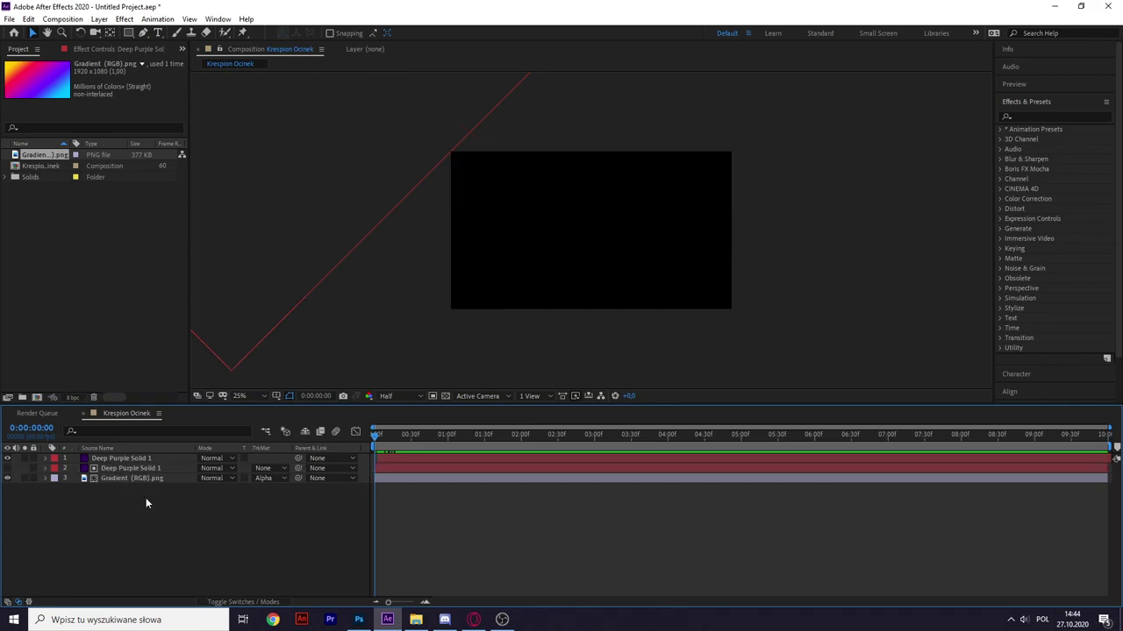
pyautogui.click(274, 479)
pyautogui.click(281, 491)
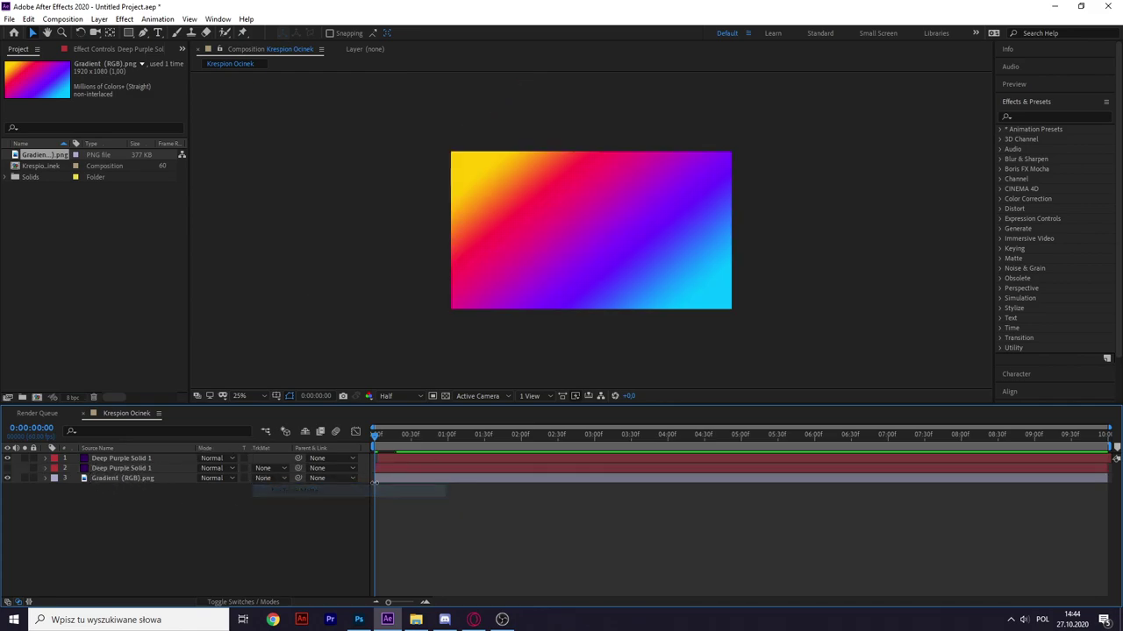
pyautogui.click(274, 479)
pyautogui.click(316, 507)
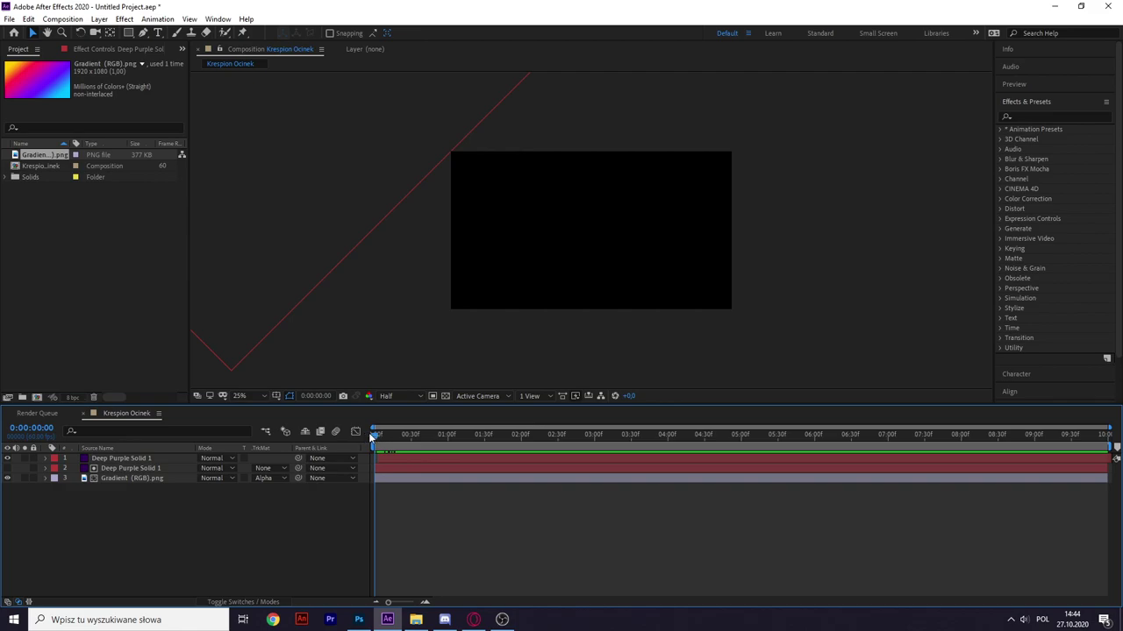
# - Slide the top purple solid's layer bar earlier in time and preview the wipe
pyautogui.moveTo(377, 436)
pyautogui.mouseDown()
pyautogui.moveTo(399, 435)
pyautogui.moveTo(389, 435)
pyautogui.mouseUp()
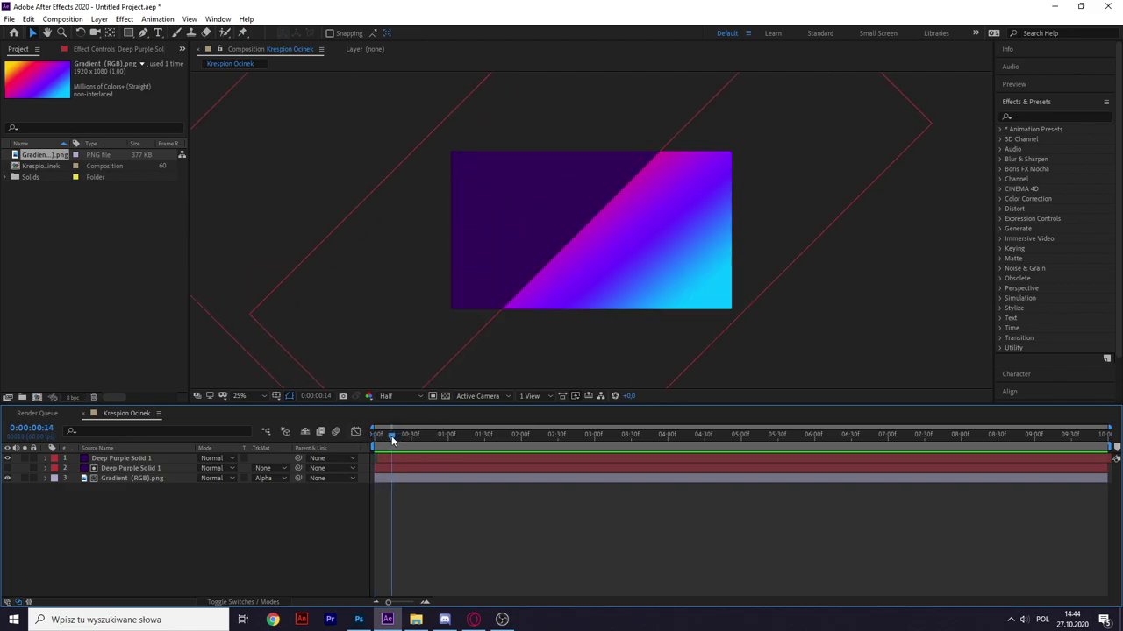
pyautogui.keyDown('alt'); pyautogui.scroll(5, 392, 489); pyautogui.keyUp('alt')
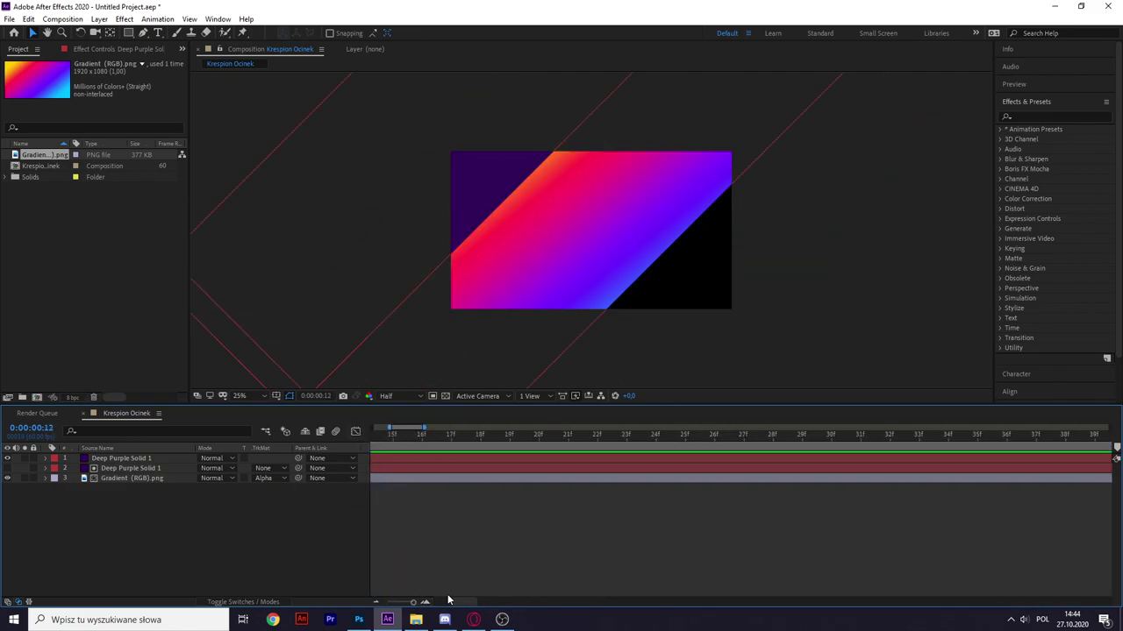
pyautogui.hscroll(-3, 451, 510)
pyautogui.moveTo(485, 462); pyautogui.dragTo(403, 455)
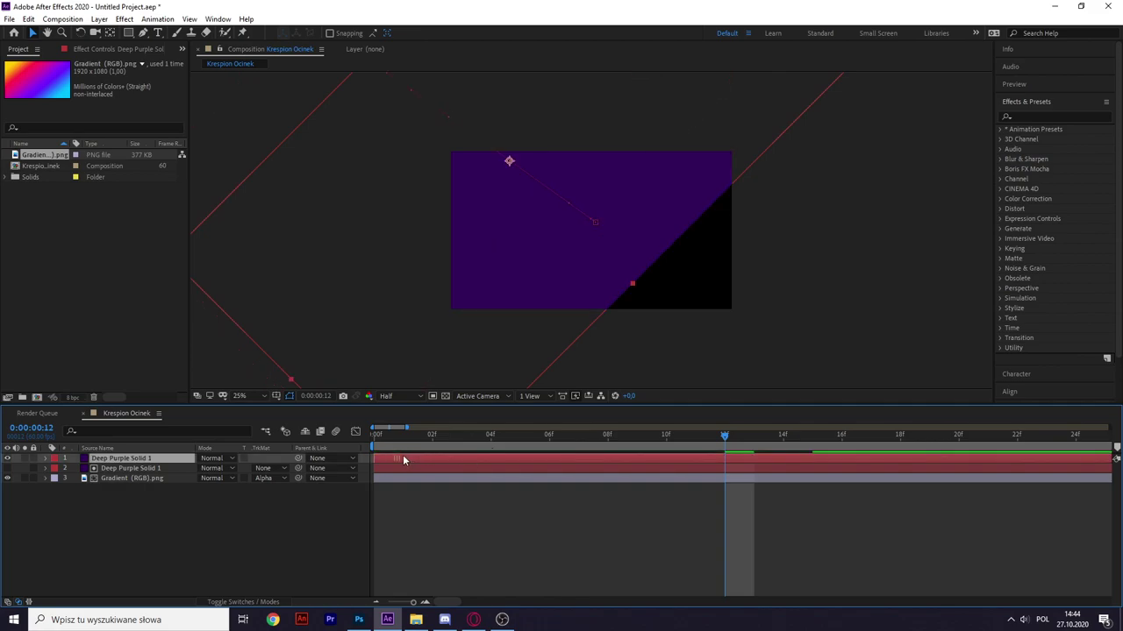
pyautogui.keyDown('alt'); pyautogui.scroll(-3, 470, 481); pyautogui.keyUp('alt')
pyautogui.moveTo(484, 436); pyautogui.dragTo(362, 431)
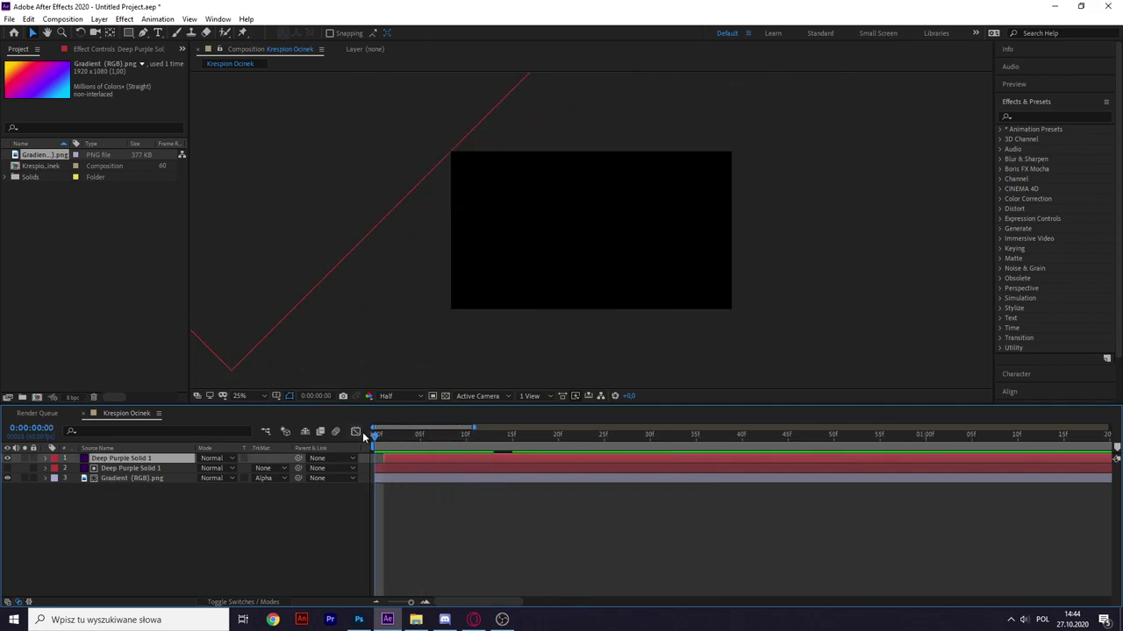
pyautogui.press('space')
pyautogui.press('space')
pyautogui.keyDown('alt'); pyautogui.scroll(-3, 201, 491); pyautogui.keyUp('alt')
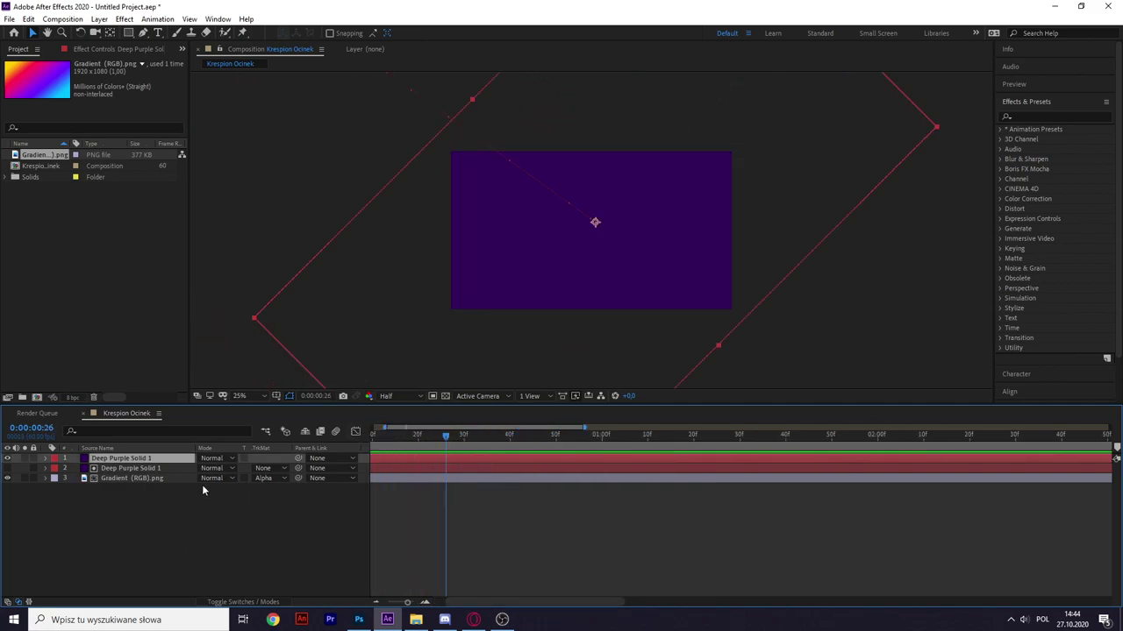
# - Check both solids' Position keyframes, with the matte's end key near frame 22, and preview
pyautogui.click(126, 471)
pyautogui.press('p')
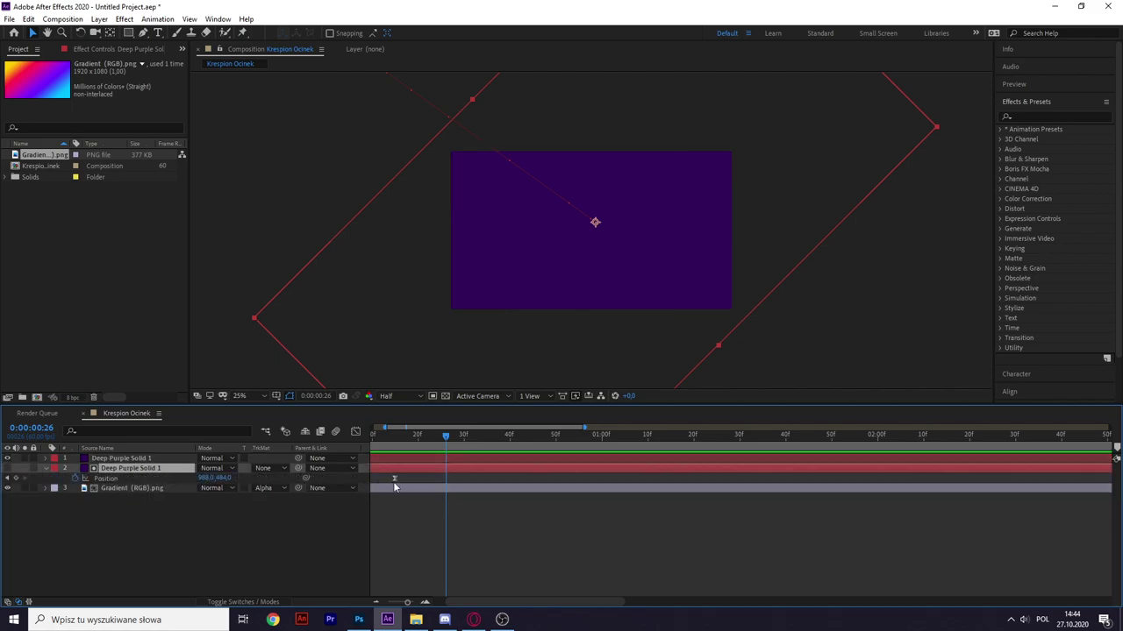
pyautogui.moveTo(475, 603); pyautogui.dragTo(462, 602)
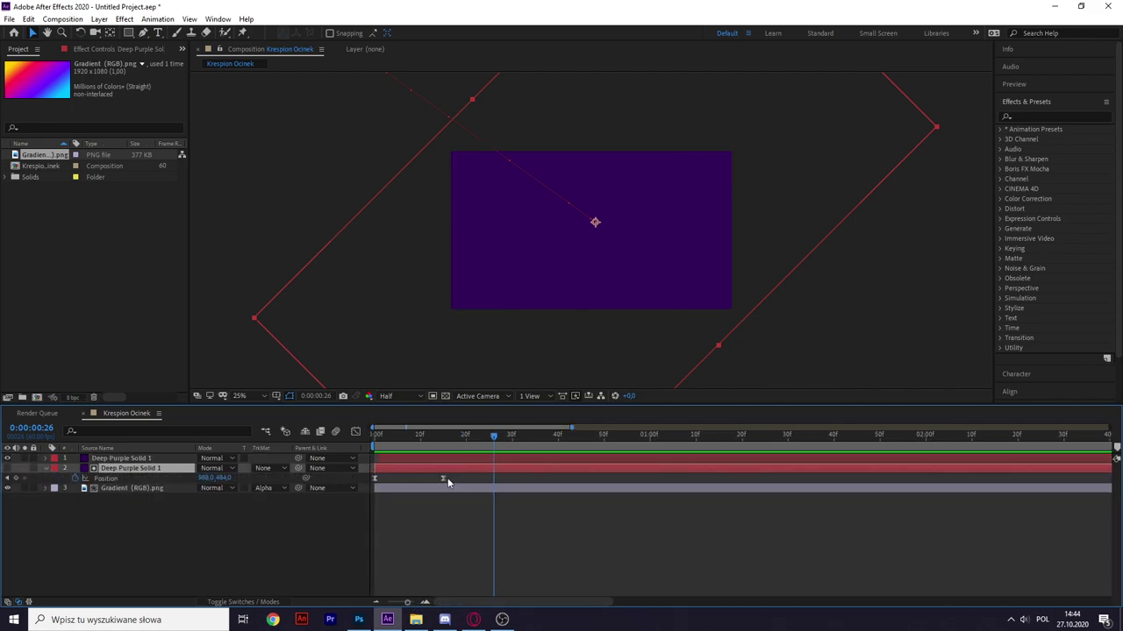
pyautogui.click(462, 484)
pyautogui.click(444, 479)
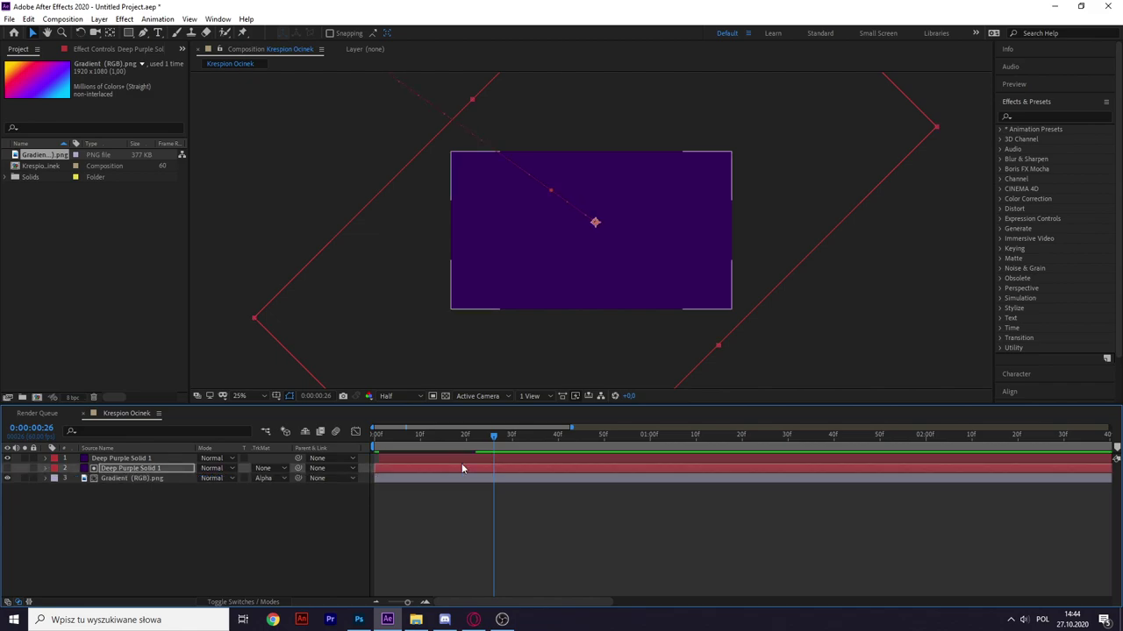
pyautogui.press('space')
pyautogui.keyDown('shift'); pyautogui.click(123, 458); pyautogui.keyUp('shift')
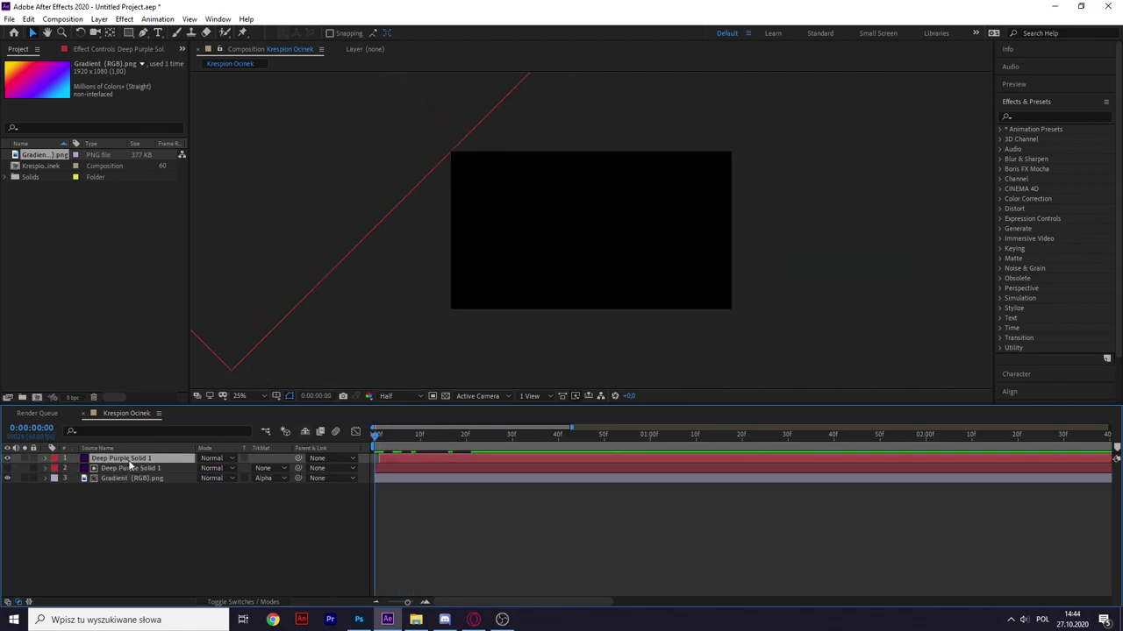
pyautogui.press('p')
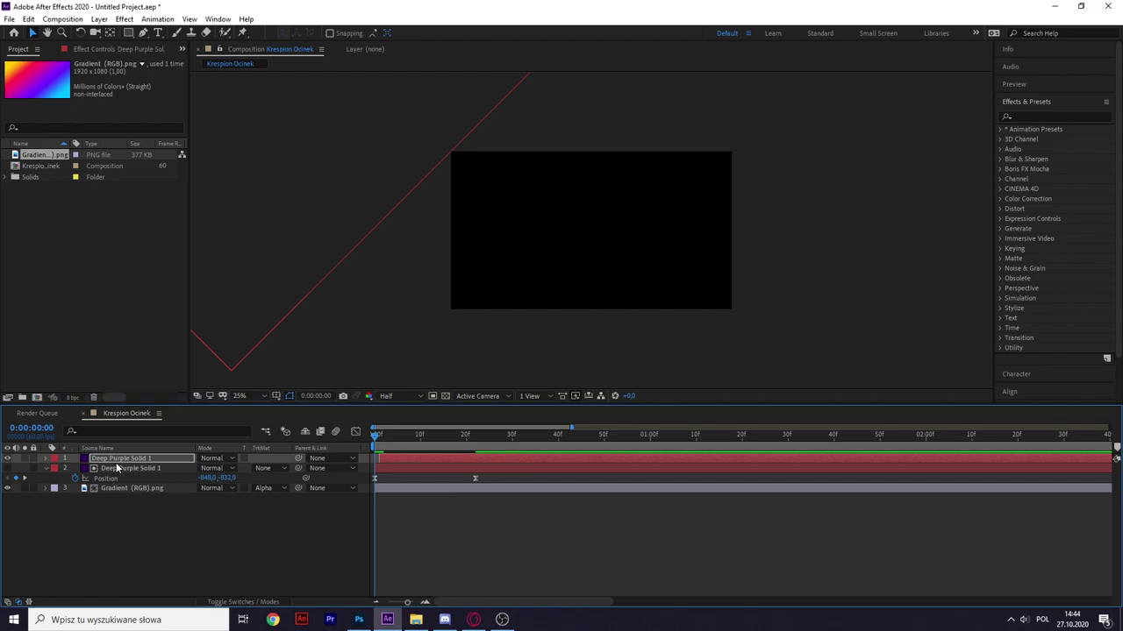
pyautogui.click(124, 468)
pyautogui.press('space')
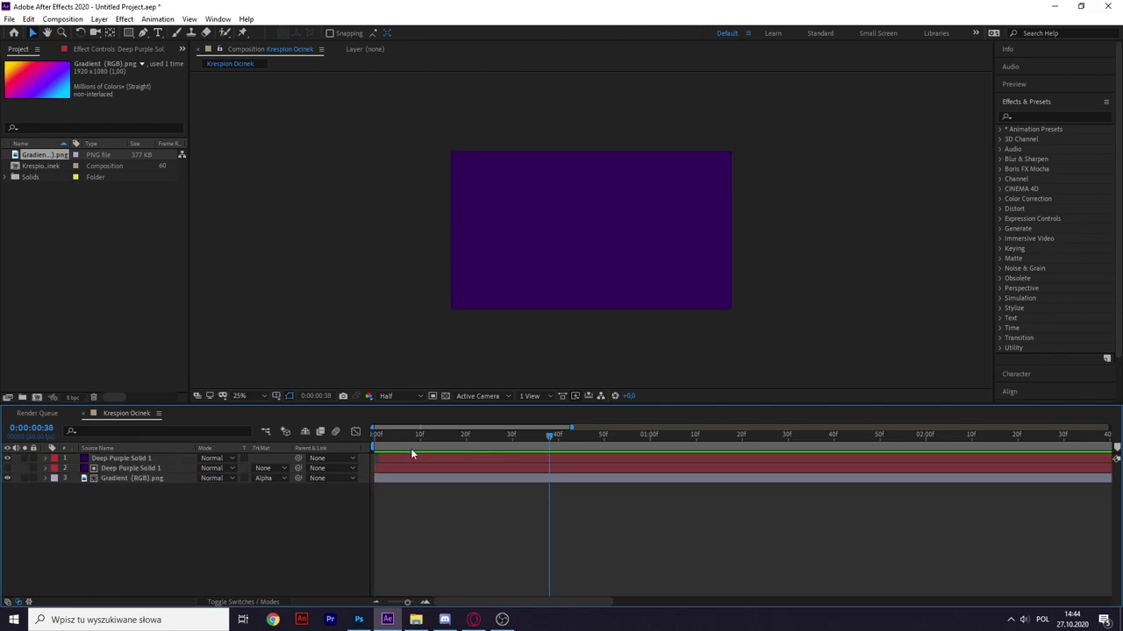
pyautogui.click(156, 466)
# - Add a white paragraph text layer reading 'NICK' in Uni Sans Heavy Caps, 250 px
pyautogui.rightClick(174, 405)
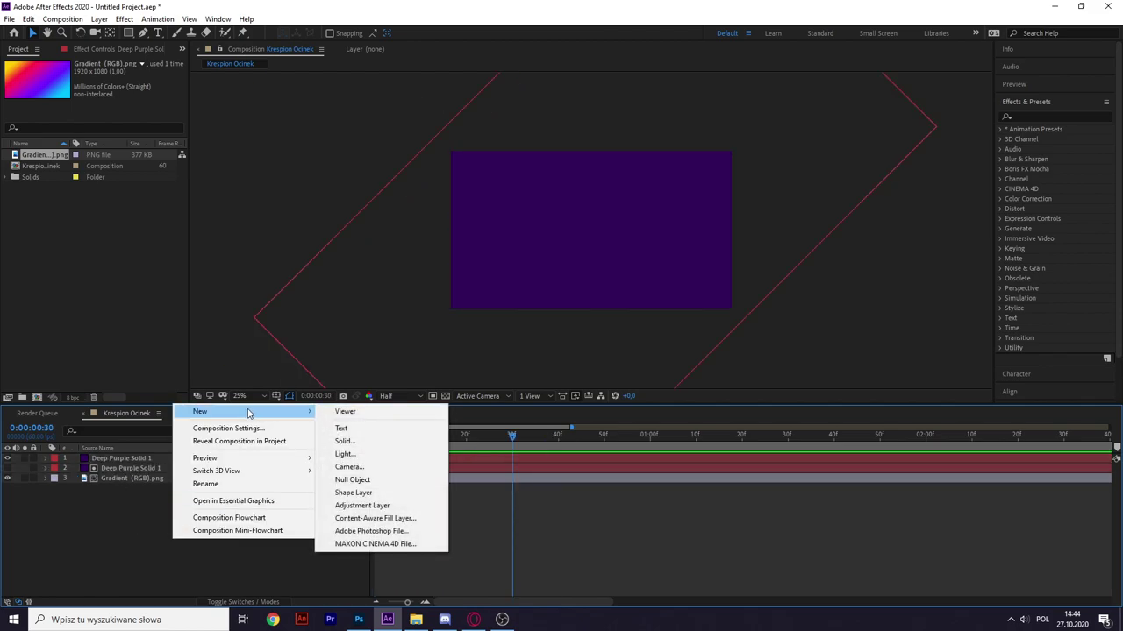
pyautogui.click(155, 524)
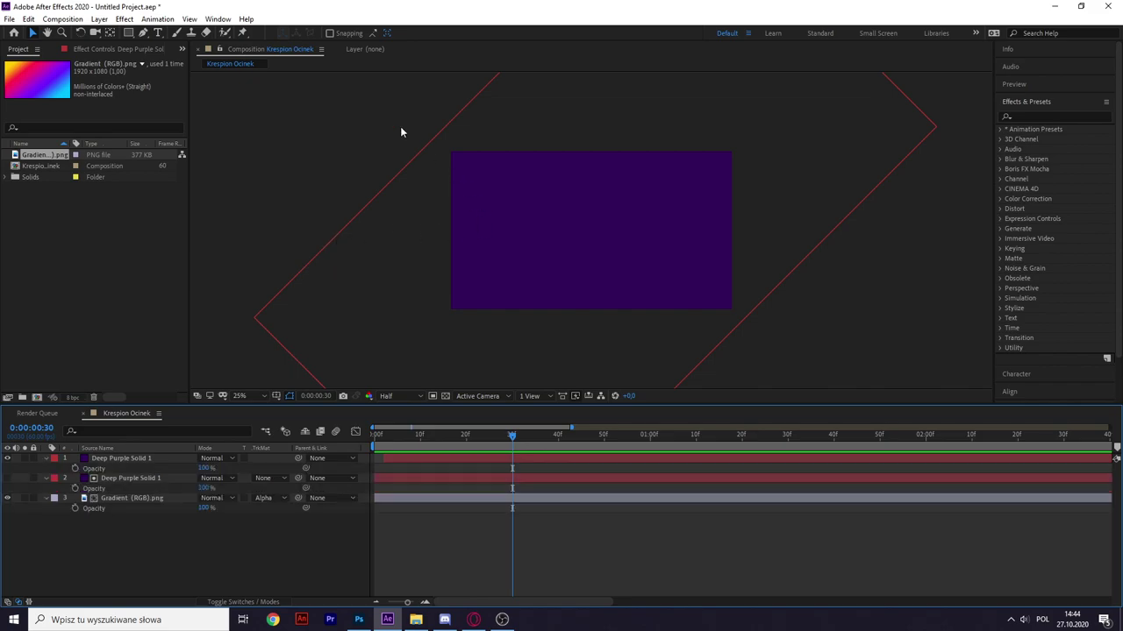
pyautogui.click(158, 32)
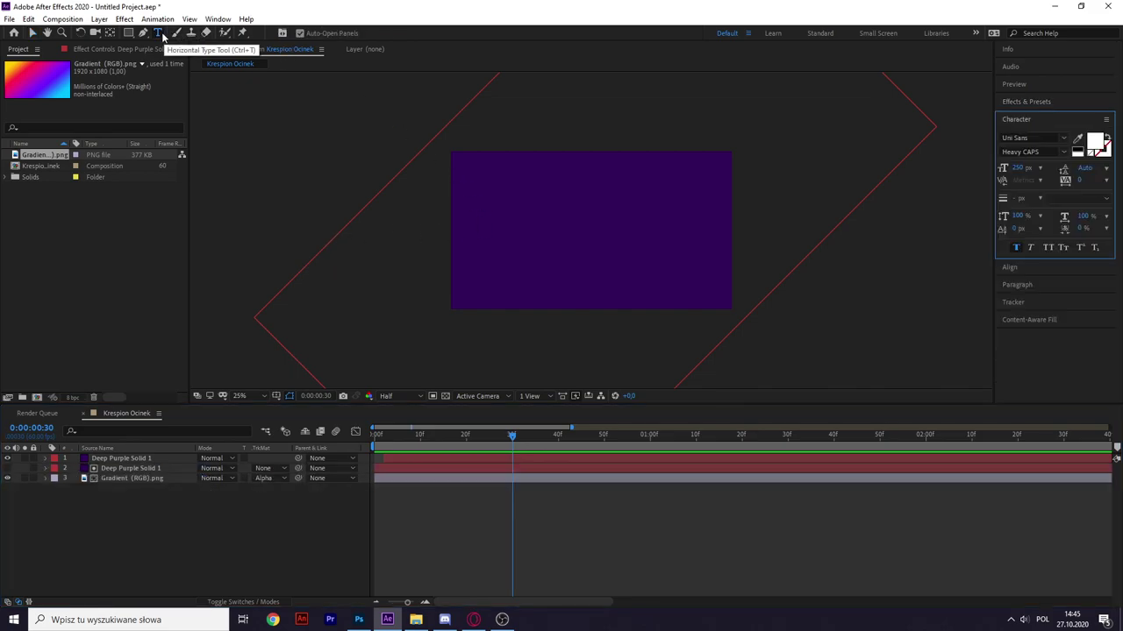
pyautogui.moveTo(473, 189); pyautogui.dragTo(750, 295)
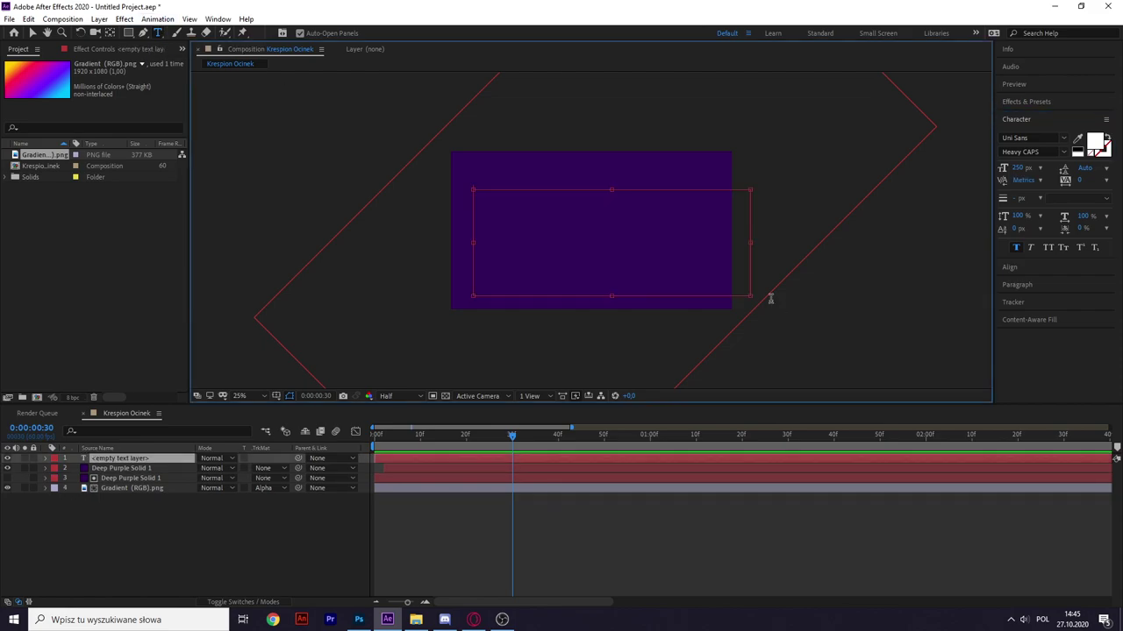
pyautogui.write('NICK')
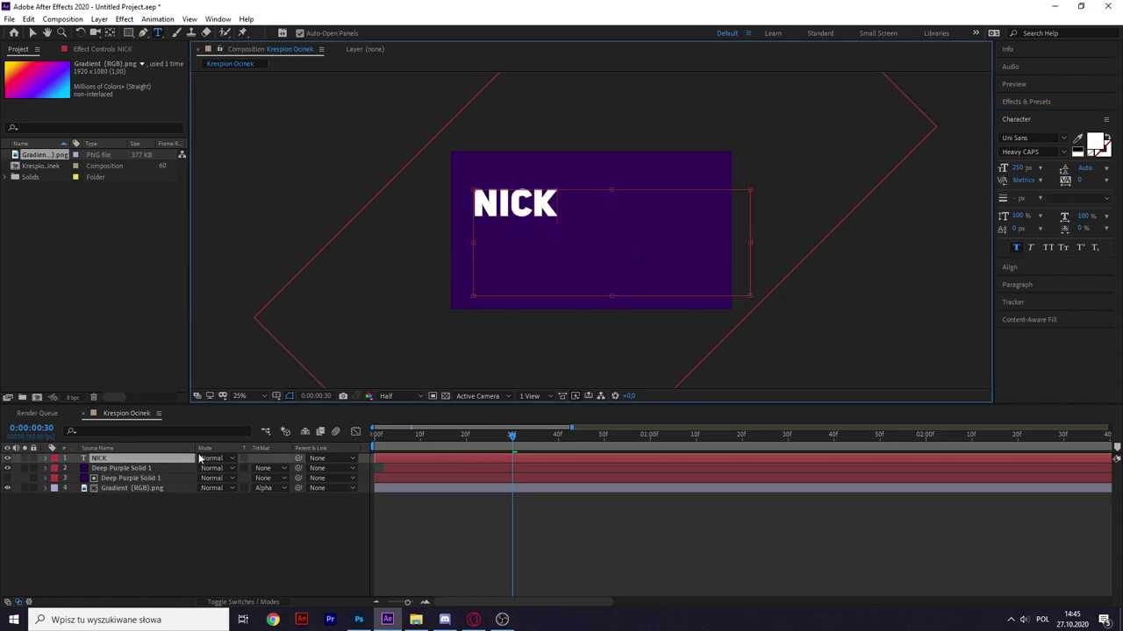
pyautogui.click(32, 32)
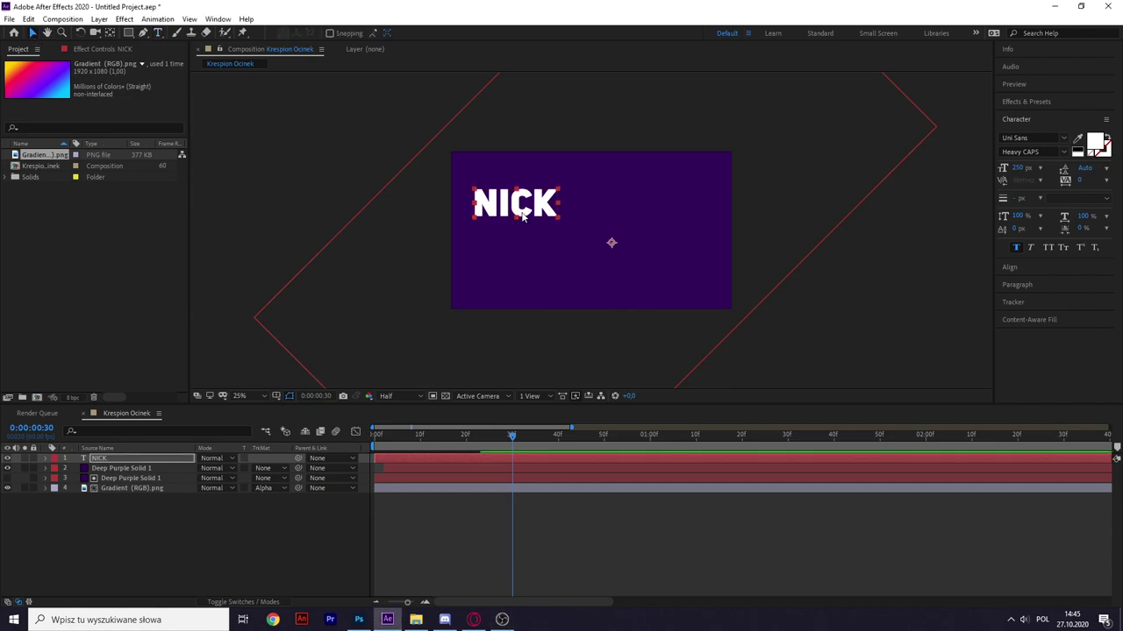
# - Centre the NICK text horizontally and vertically in the composition with the Align panel
pyautogui.click(1013, 272)
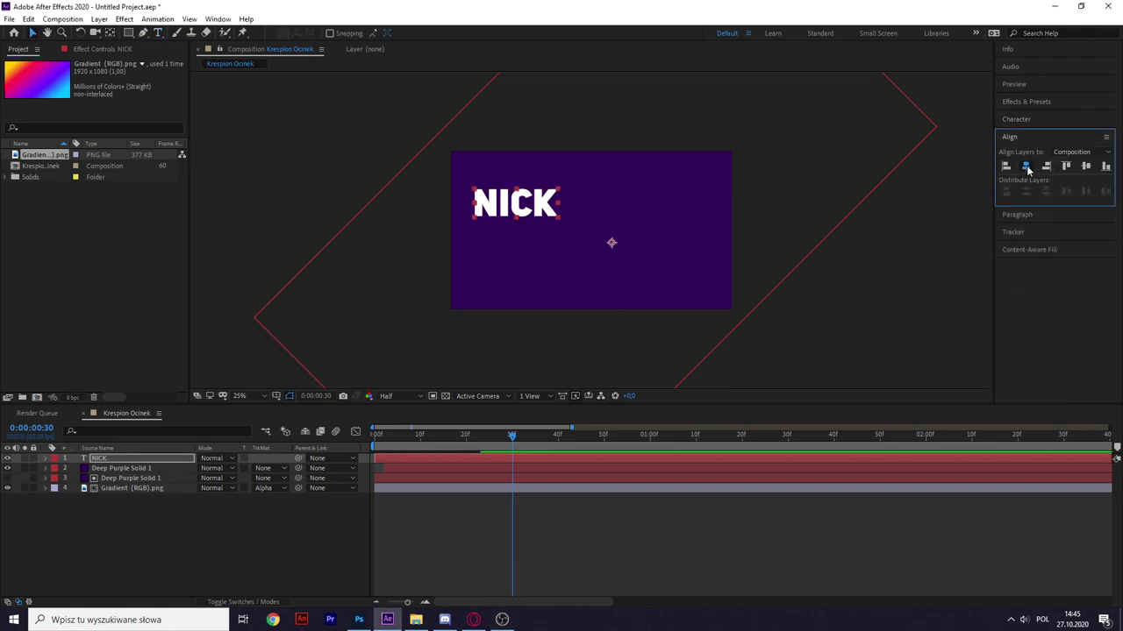
pyautogui.click(1025, 166)
pyautogui.click(1086, 165)
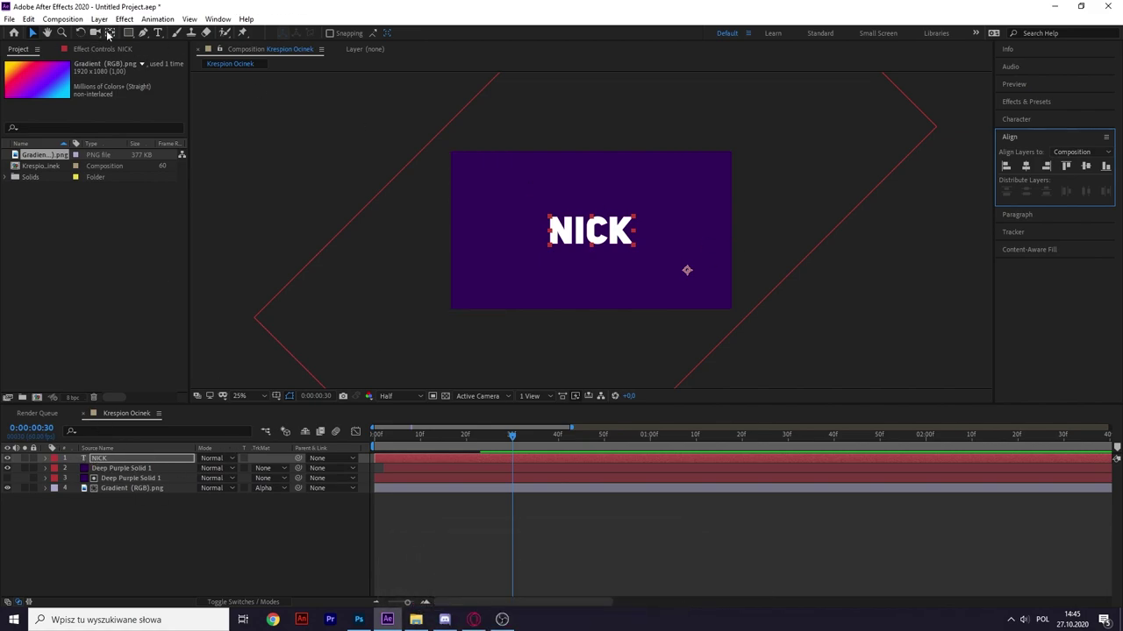
# - Show a proportional grid and drag NICK's anchor point over toward the K
pyautogui.click(275, 395)
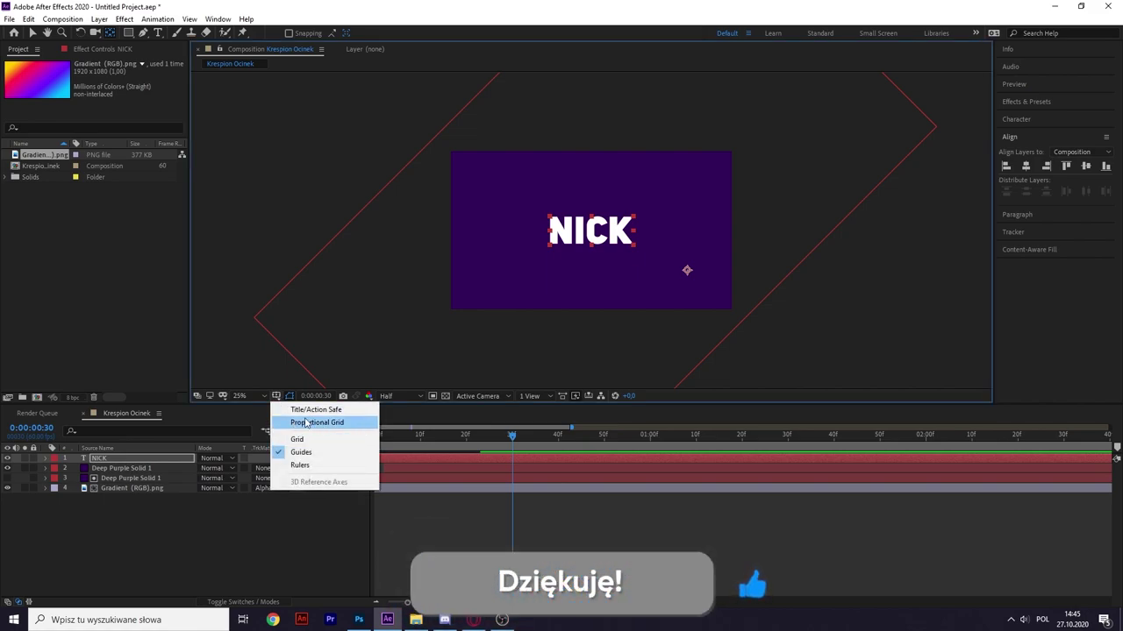
pyautogui.click(305, 423)
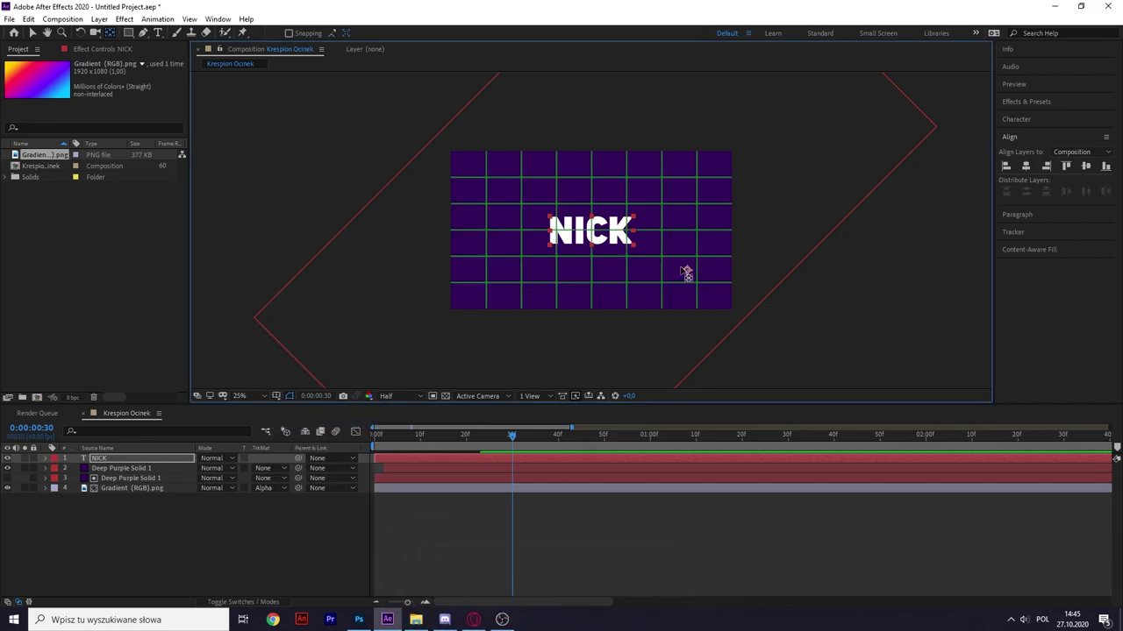
pyautogui.moveTo(686, 273); pyautogui.dragTo(638, 247)
pyautogui.scroll(4, 538, 226)
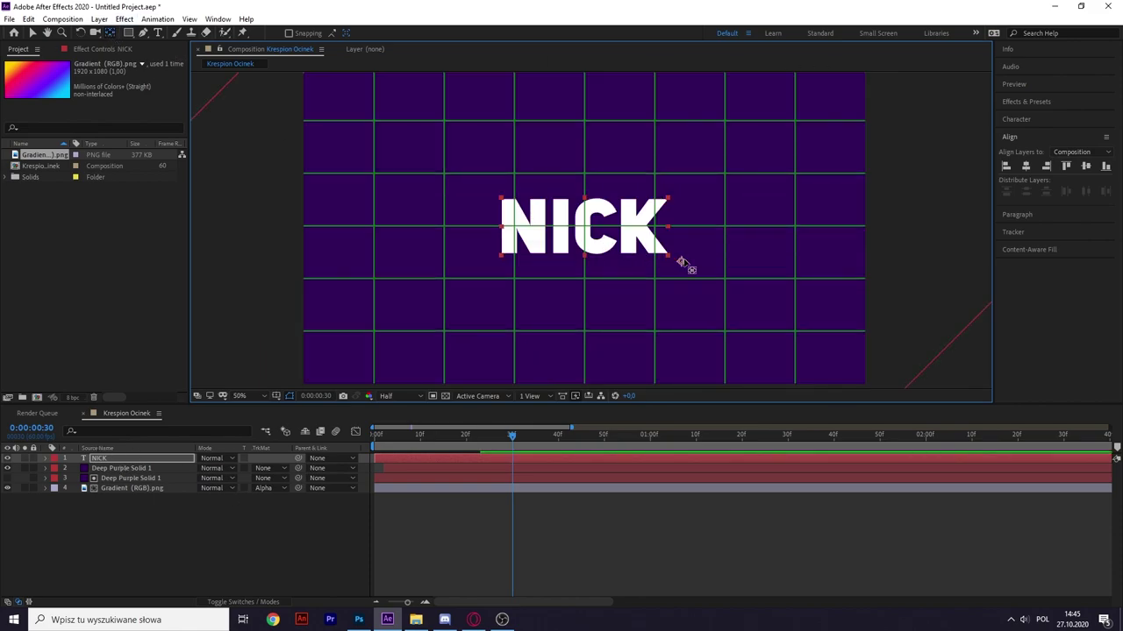
pyautogui.scroll(2, 590, 240)
pyautogui.scroll(-2, 873, 320)
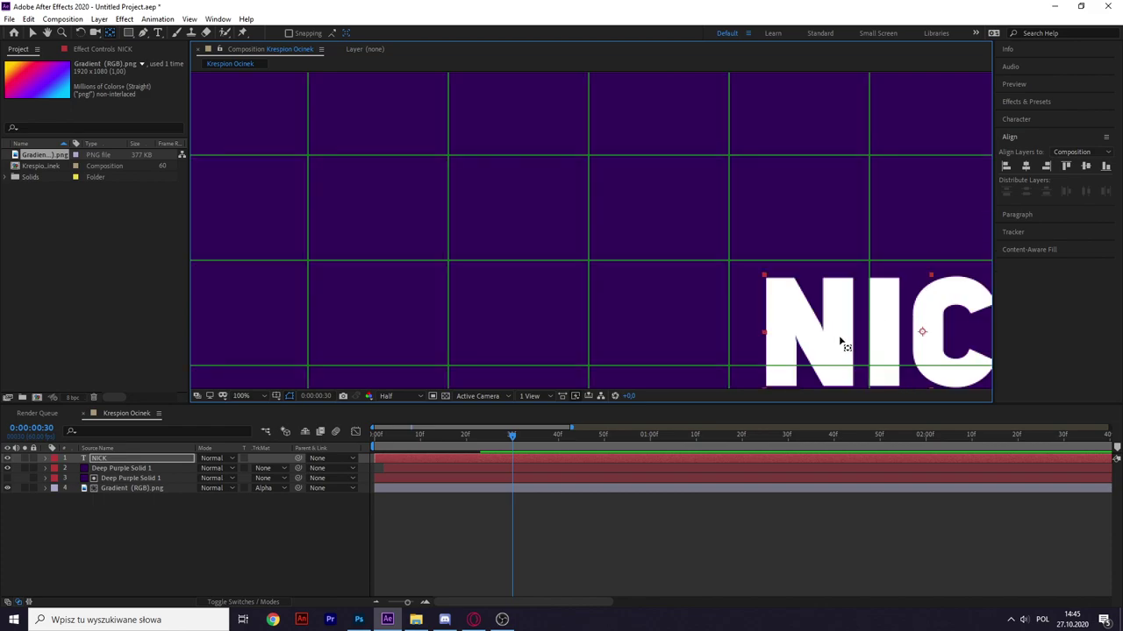
pyautogui.scroll(-2, 921, 338)
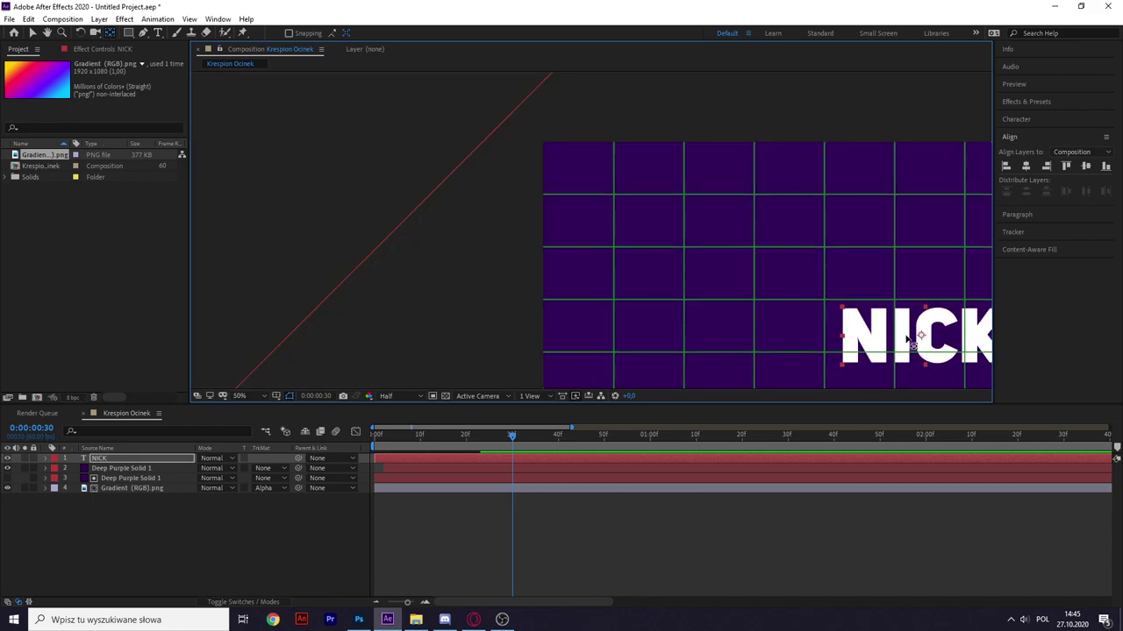
pyautogui.scroll(-1, 969, 360)
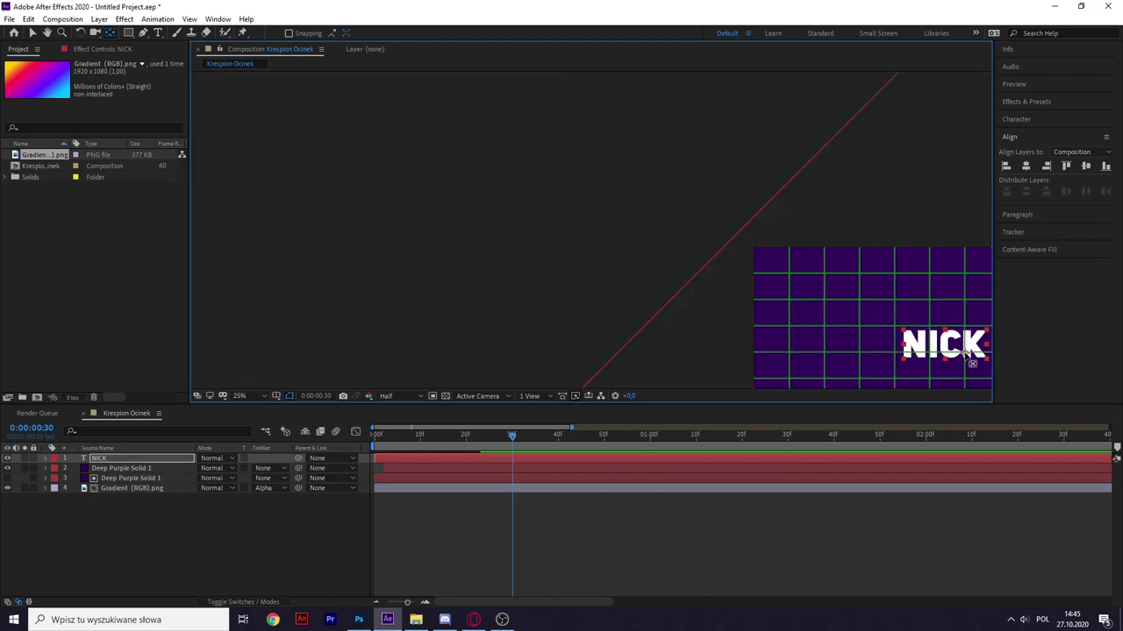
pyautogui.scroll(-1, 933, 359)
pyautogui.scroll(4, 930, 342)
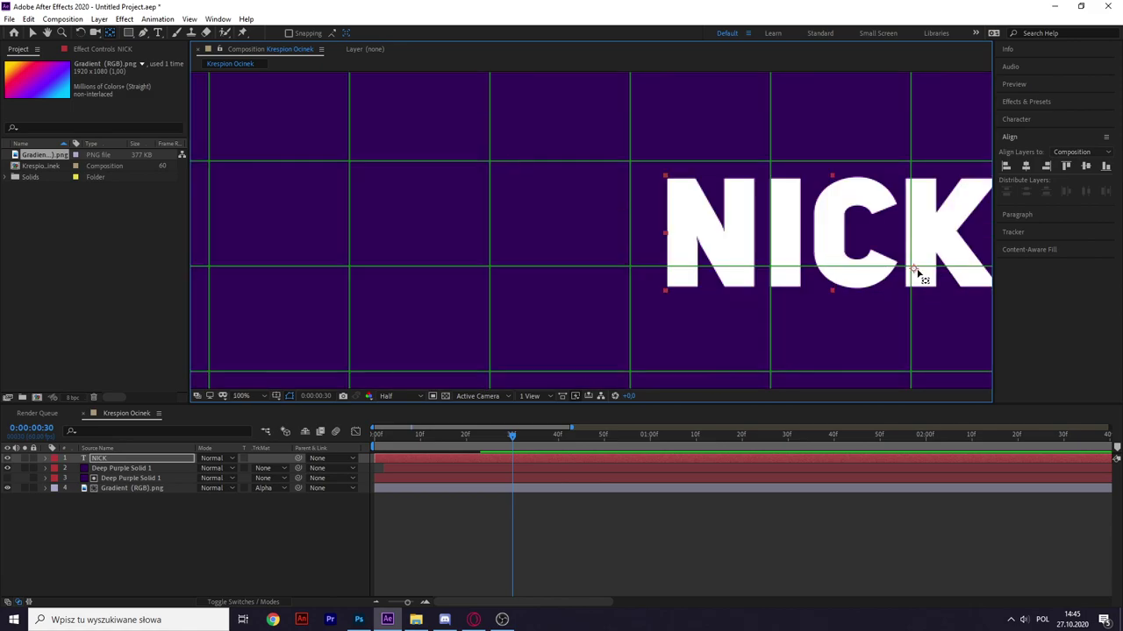
pyautogui.moveTo(912, 267); pyautogui.dragTo(890, 230)
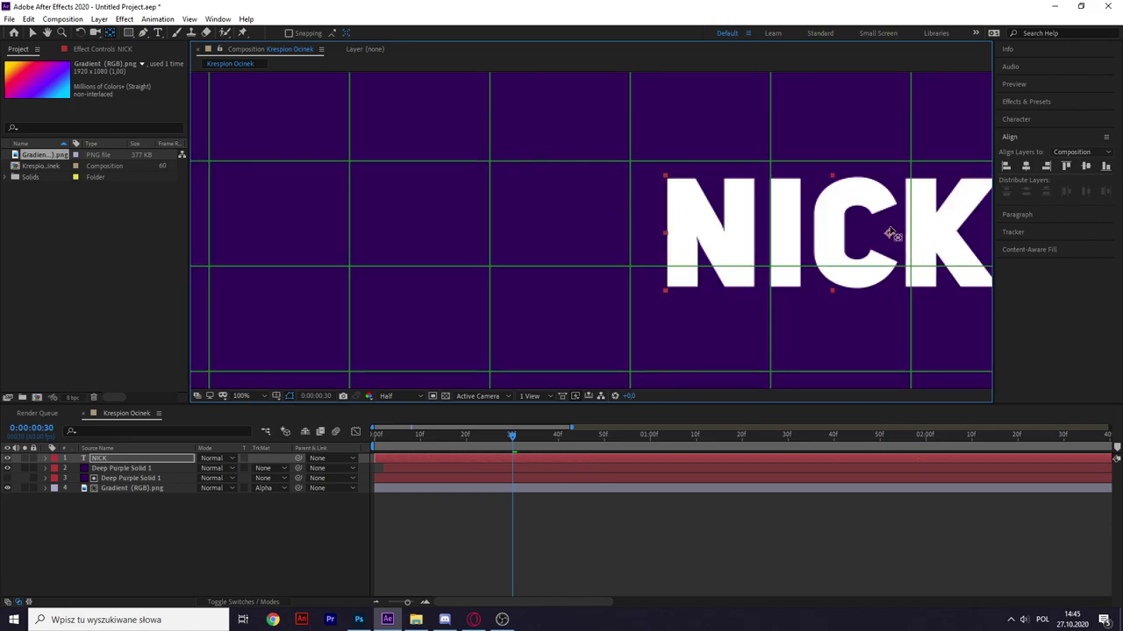
pyautogui.scroll(-2, 906, 265)
pyautogui.moveTo(897, 244); pyautogui.dragTo(879, 244)
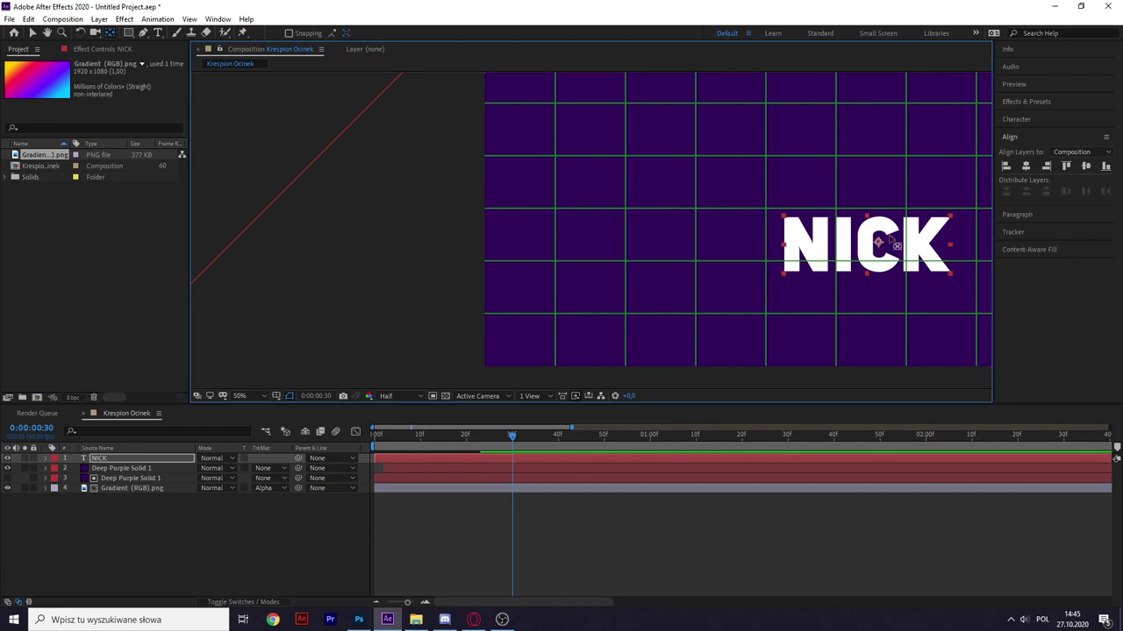
# - Zoom the composition view out to 25% and re-centre NICK horizontally and vertically
pyautogui.click(249, 522)
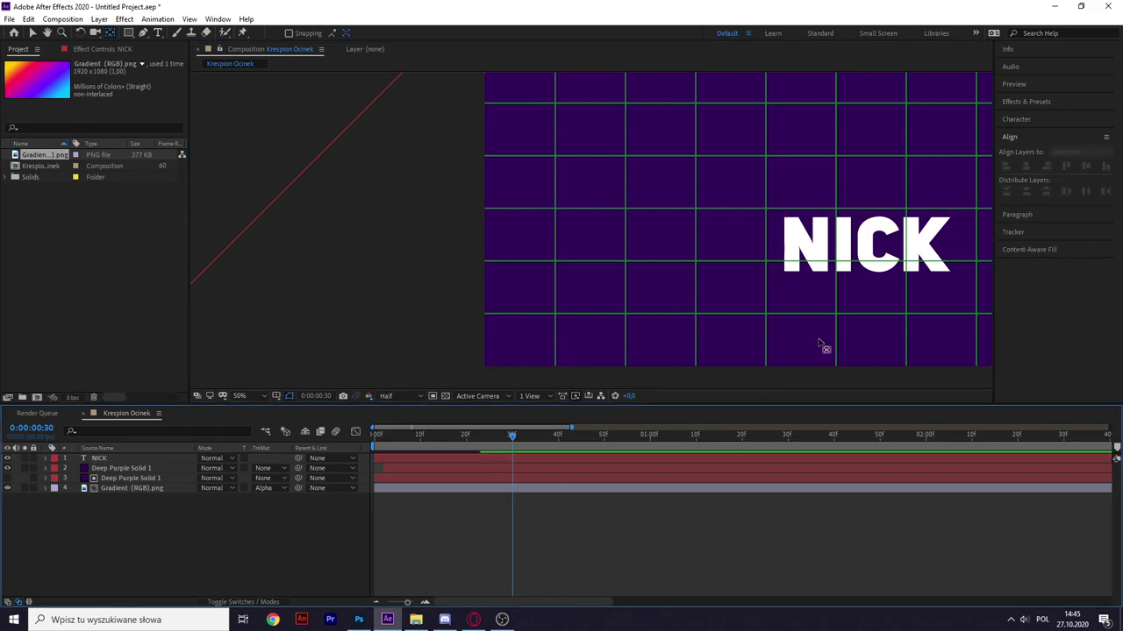
pyautogui.press('h')
pyautogui.click(255, 397)
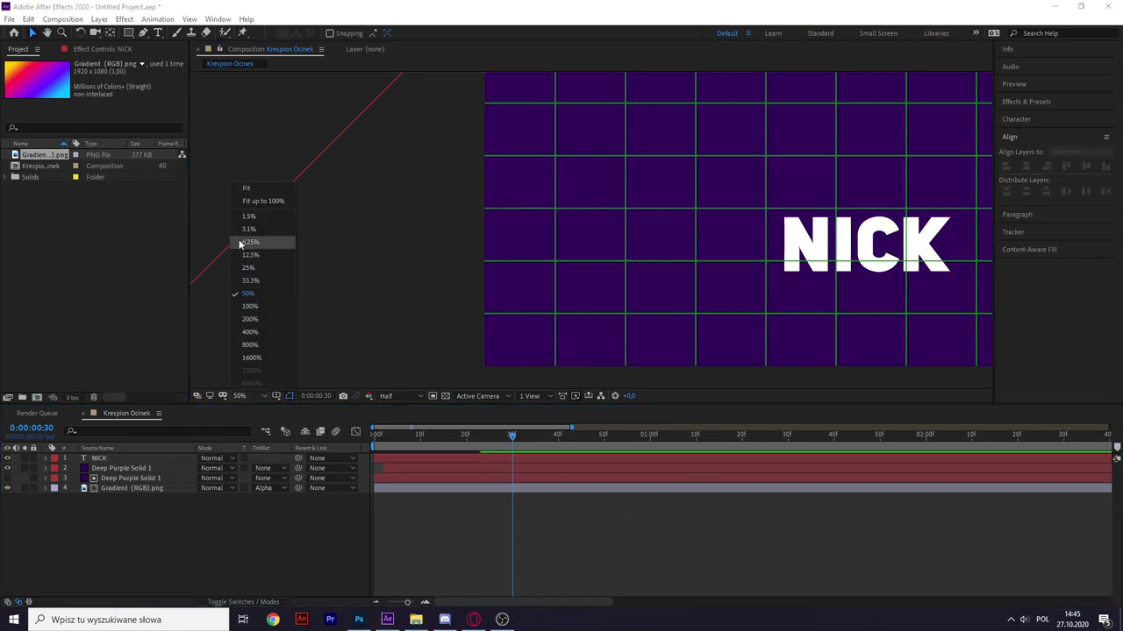
pyautogui.click(263, 209)
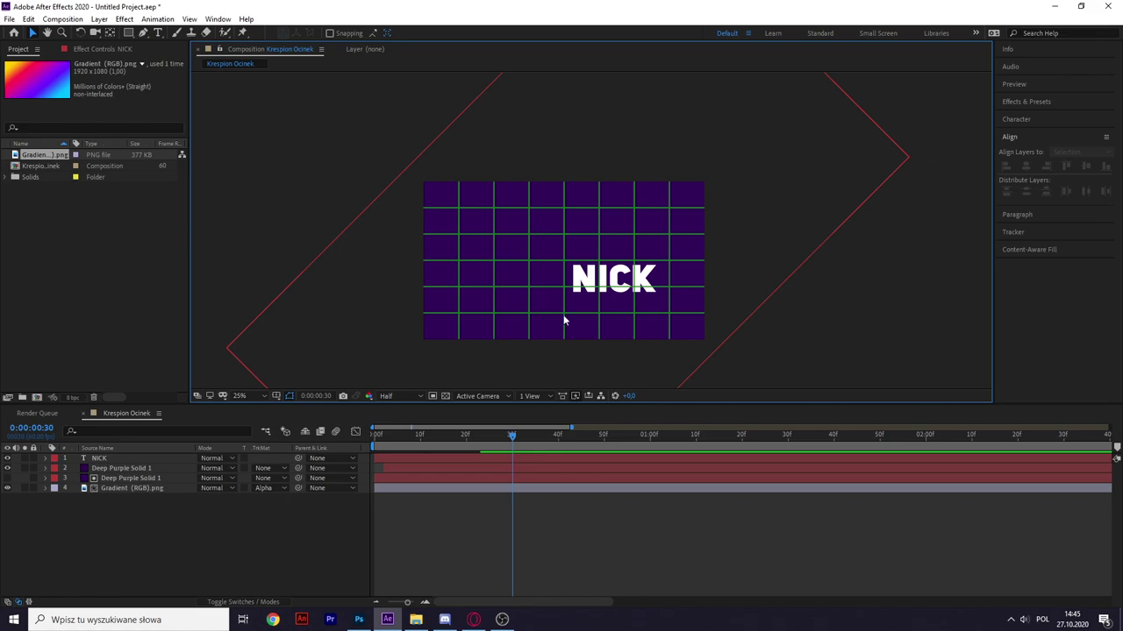
pyautogui.click(80, 491)
pyautogui.click(99, 459)
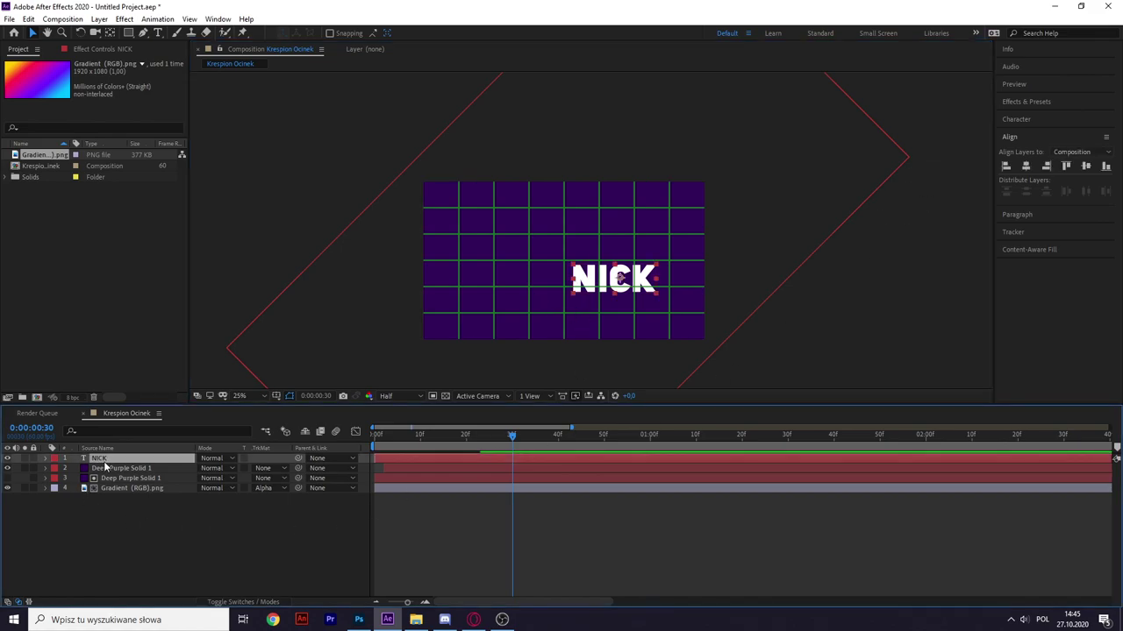
pyautogui.click(1026, 166)
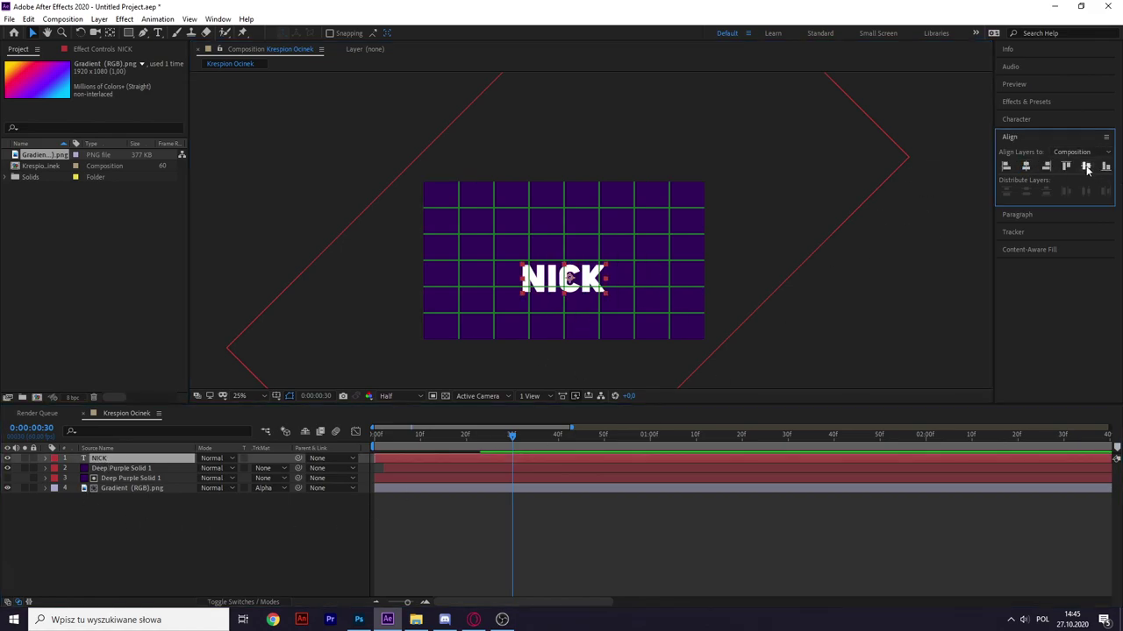
pyautogui.click(1086, 166)
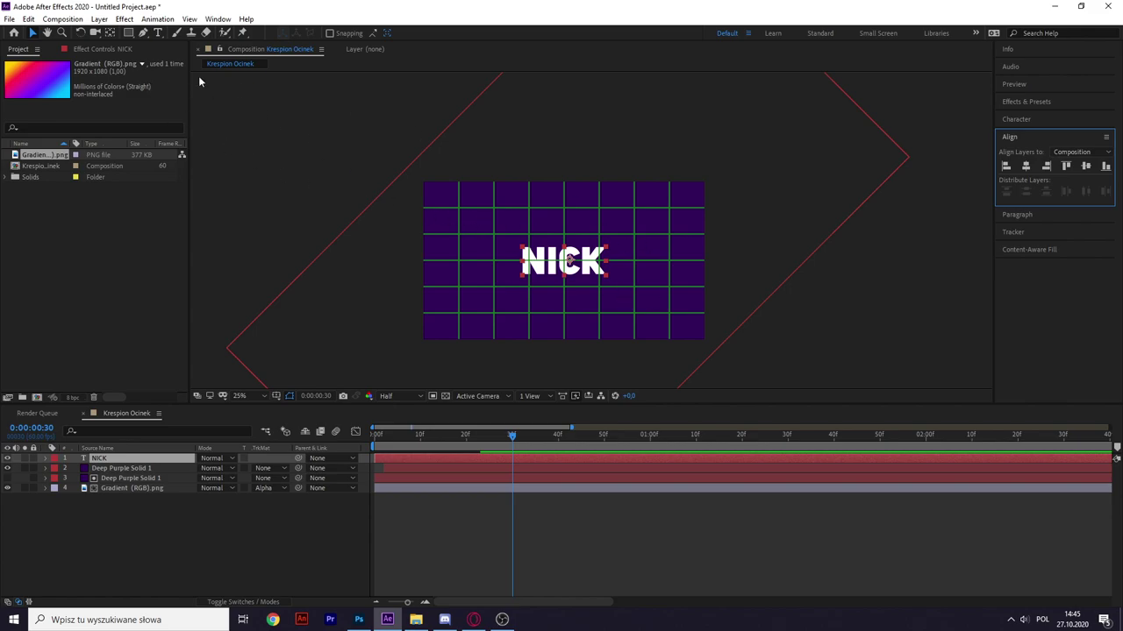
# - Move NICK's anchor point to the centre of the text with the Pan Behind tool
pyautogui.click(110, 33)
pyautogui.scroll(2, 557, 254)
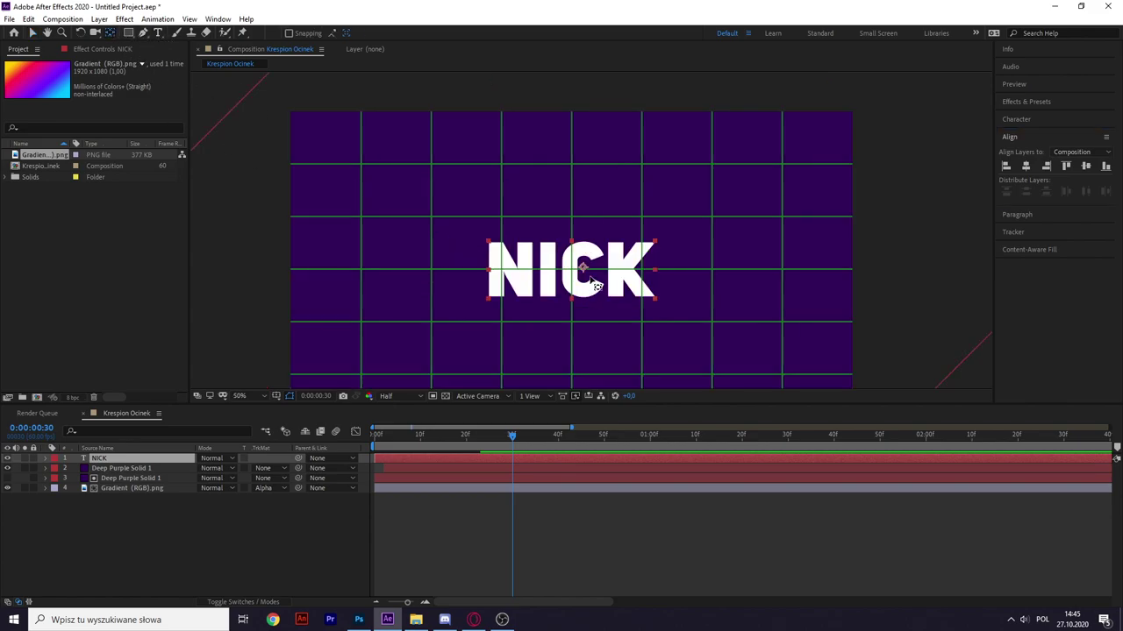
pyautogui.moveTo(583, 269); pyautogui.dragTo(571, 271)
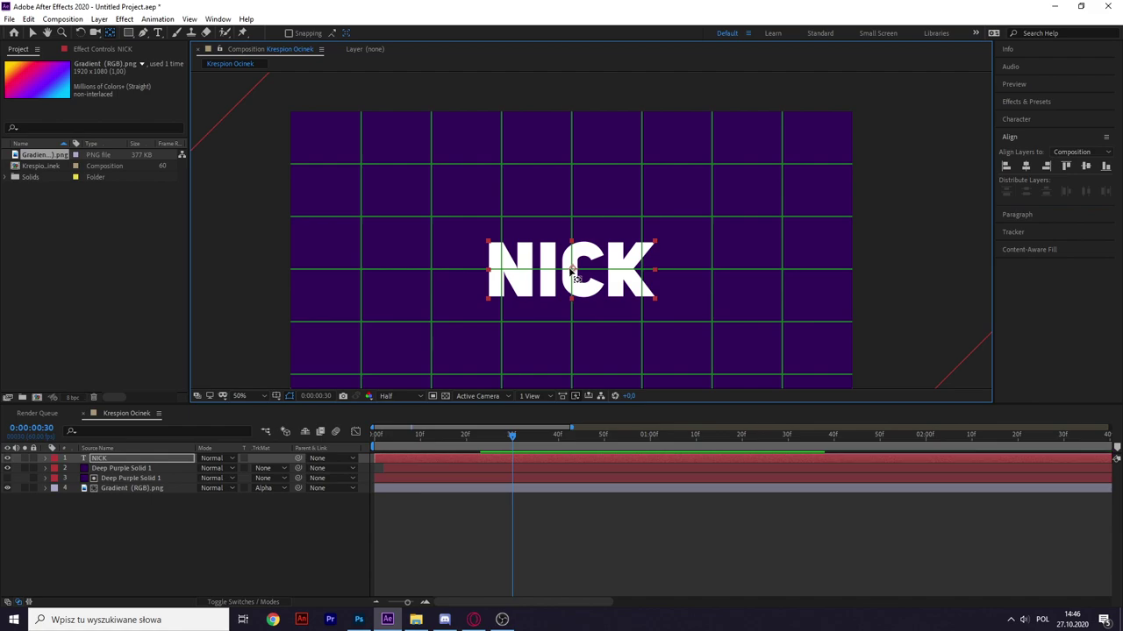
pyautogui.click(244, 516)
pyautogui.scroll(-2, 576, 302)
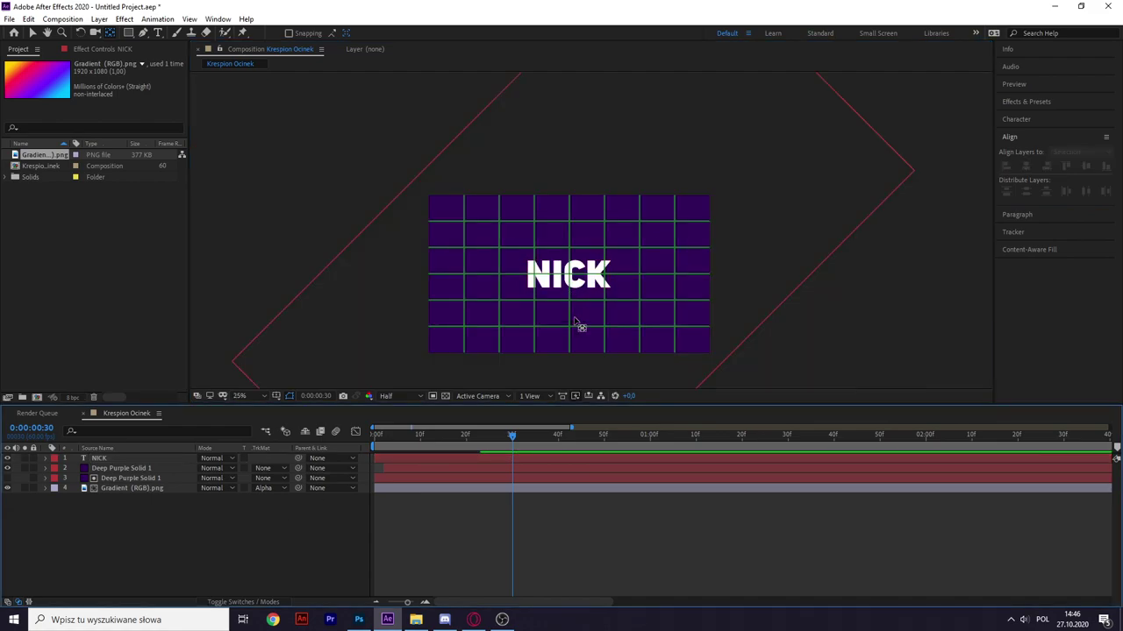
# - Select the full overshoot expression code in the motionscript Realistic Bounce and Overshoot article
pyautogui.click(473, 620)
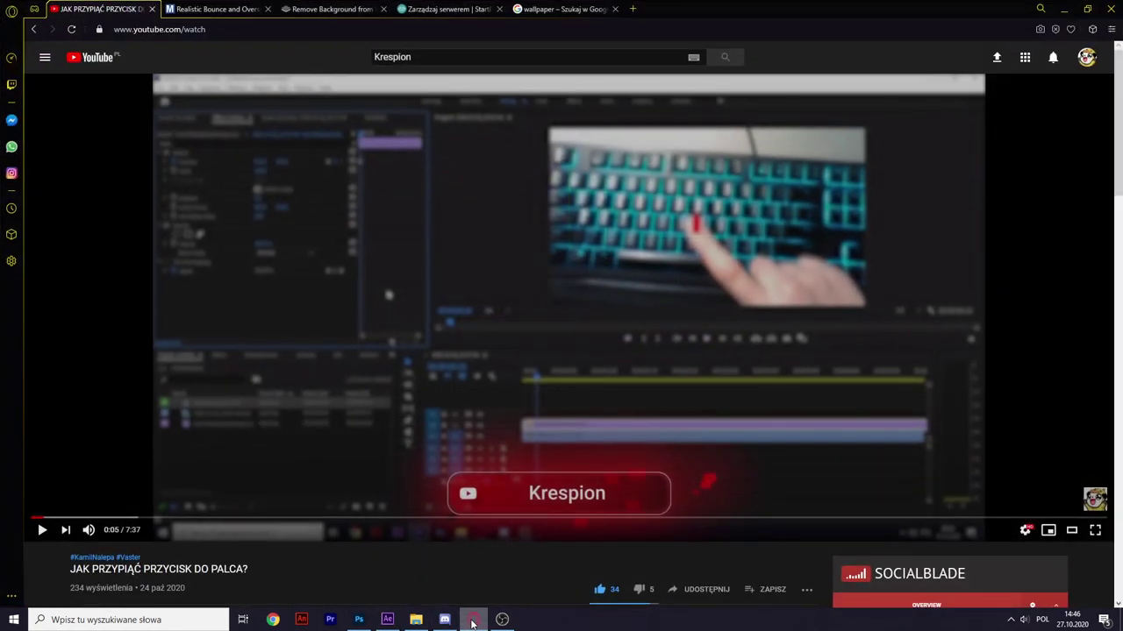
pyautogui.hotkey('ctrl', 'Tab')
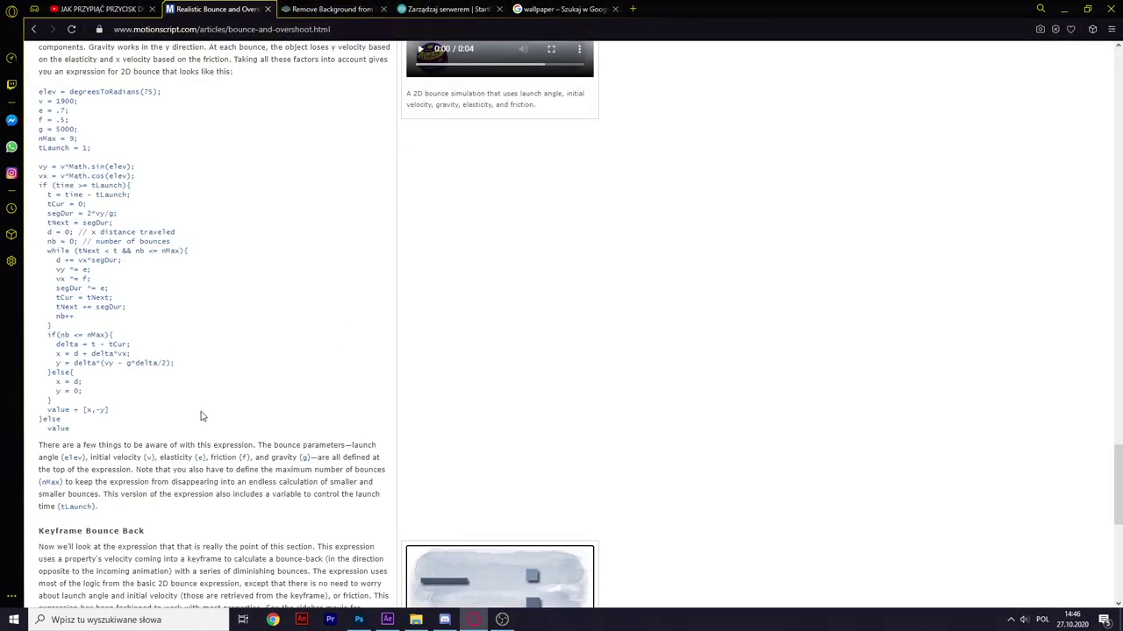
pyautogui.scroll(-7, 186, 402)
pyautogui.scroll(-7, 228, 386)
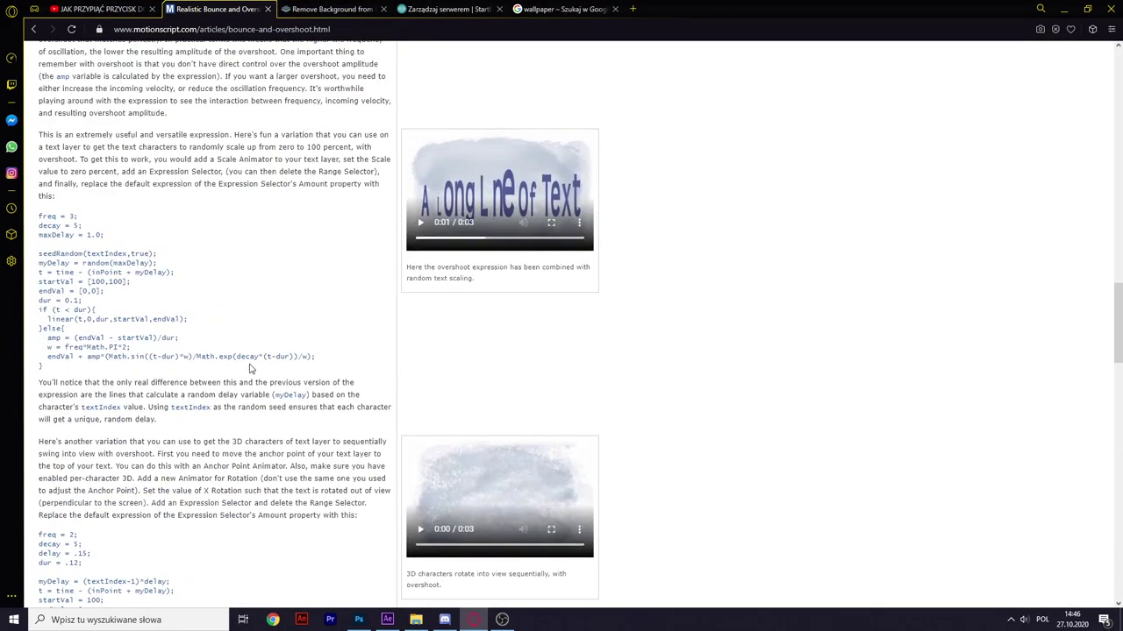
pyautogui.scroll(-7, 281, 373)
pyautogui.scroll(7, 281, 373)
pyautogui.scroll(8, 280, 373)
pyautogui.scroll(-12, 388, 470)
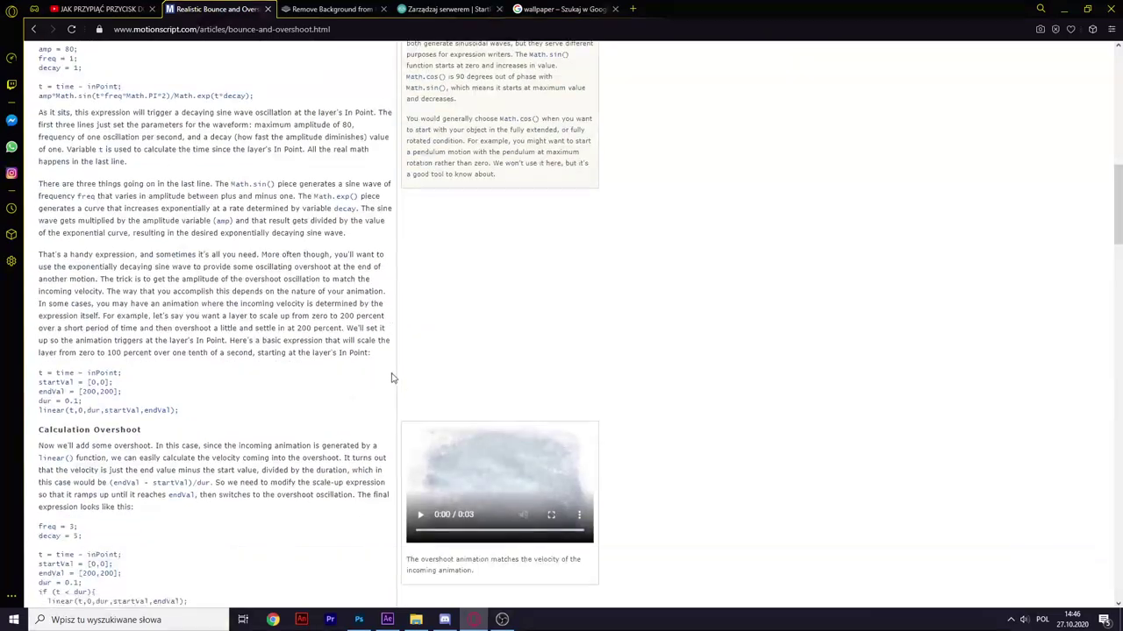
pyautogui.scroll(-3, 435, 250)
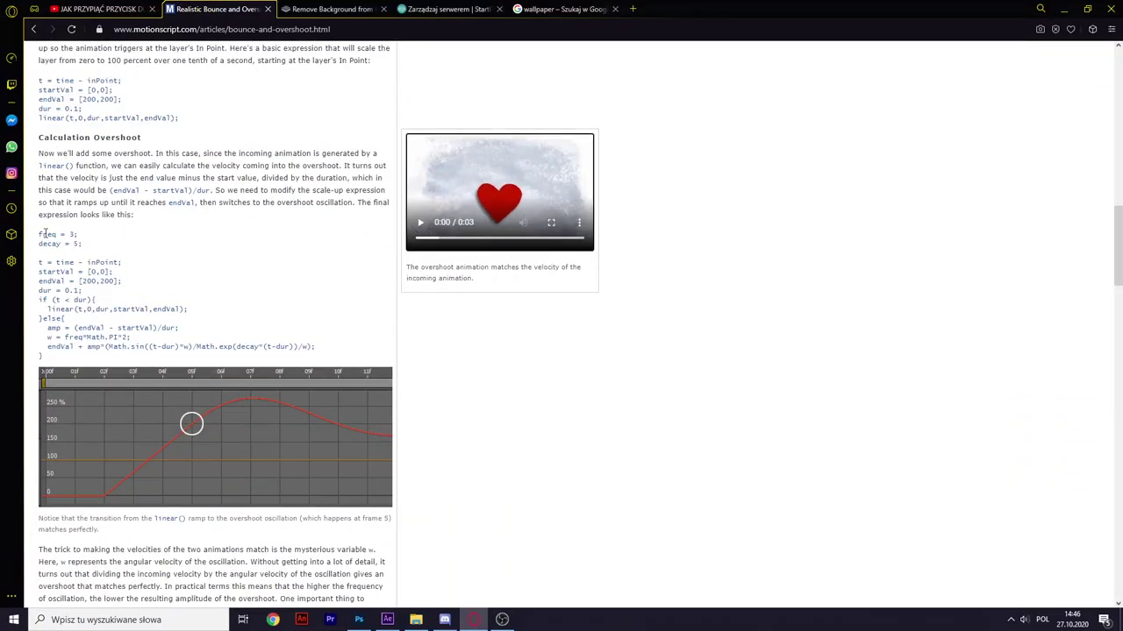
pyautogui.moveTo(40, 234); pyautogui.dragTo(223, 367)
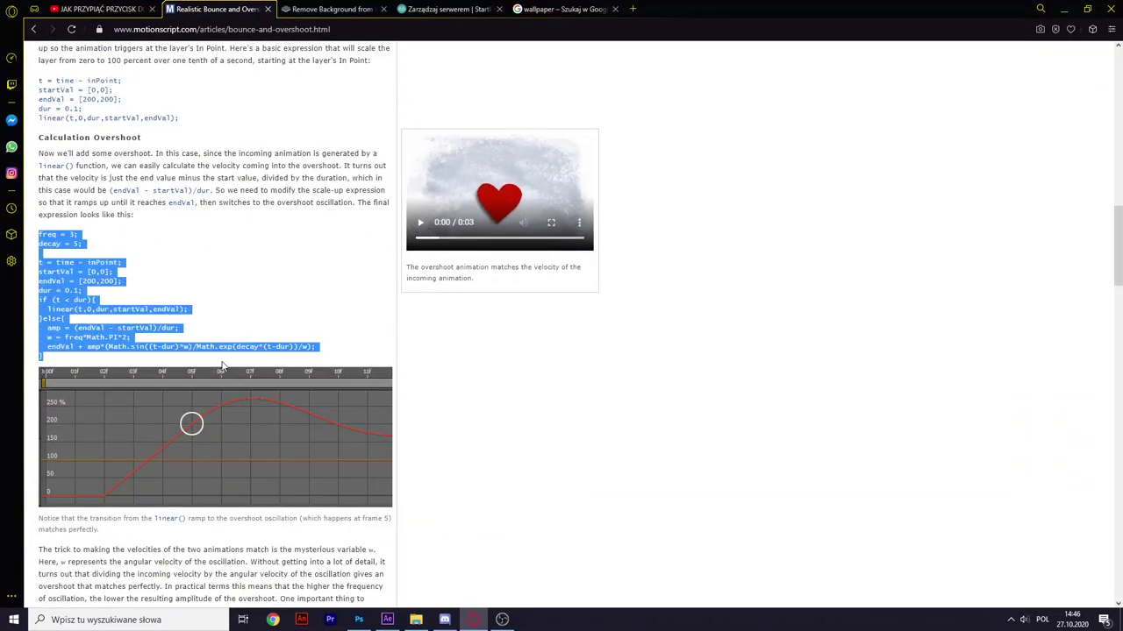
pyautogui.hotkey('alt', 'Tab')
# - Paste the overshoot expression onto NICK's Scale property as an expression
pyautogui.click(102, 460)
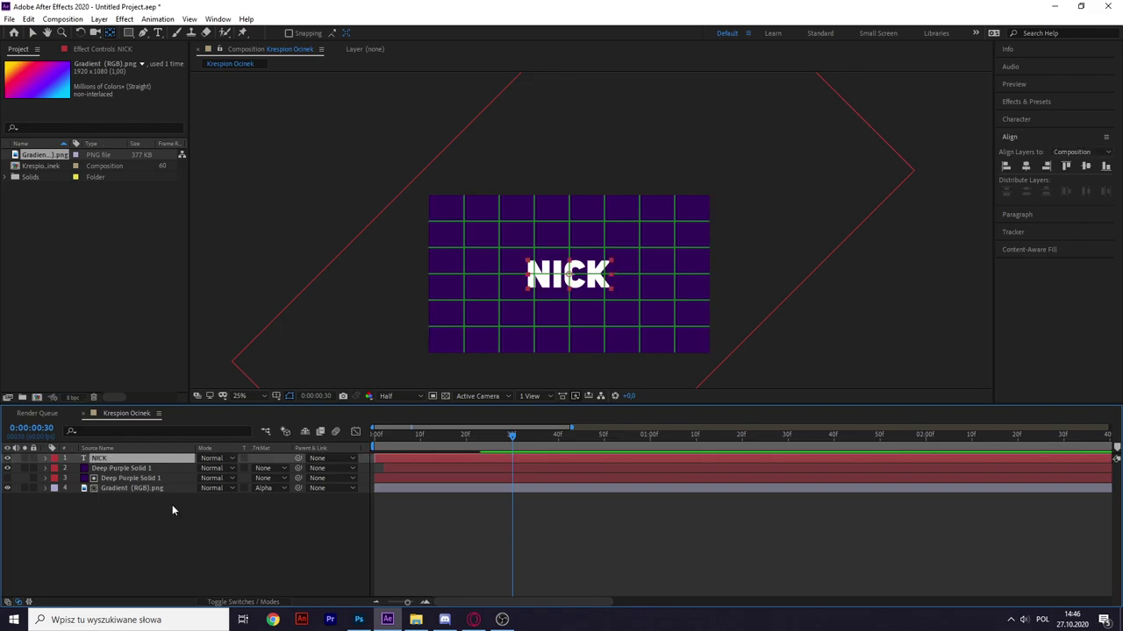
pyautogui.press('s')
pyautogui.press('Return')
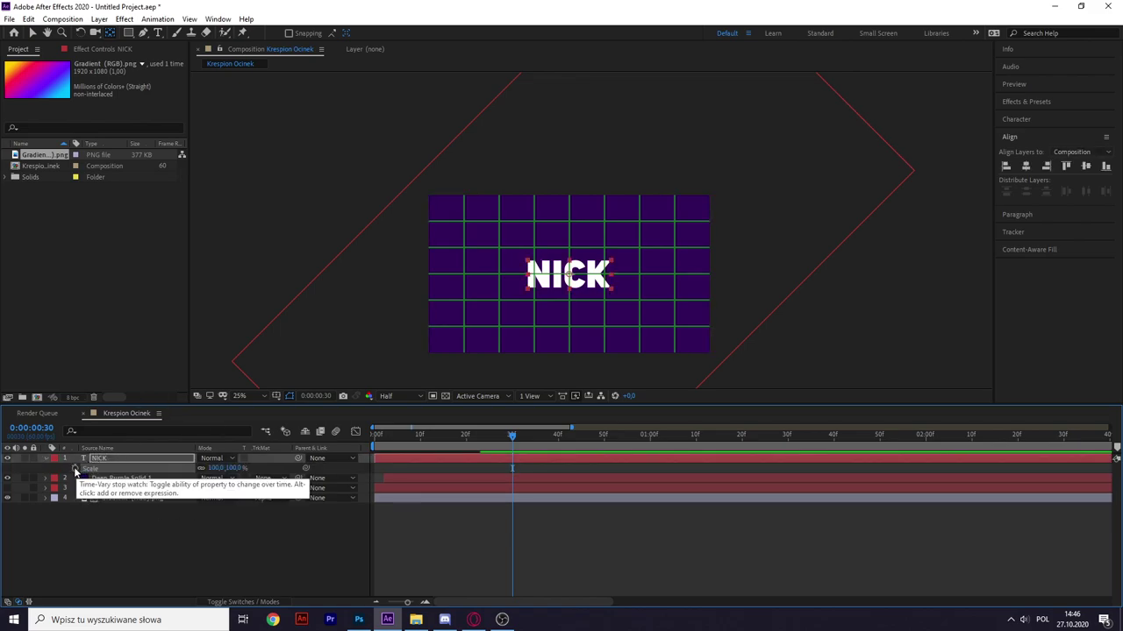
pyautogui.keyDown('alt'); pyautogui.click(76, 469); pyautogui.keyUp('alt')
pyautogui.hotkey('ctrl', 'v')
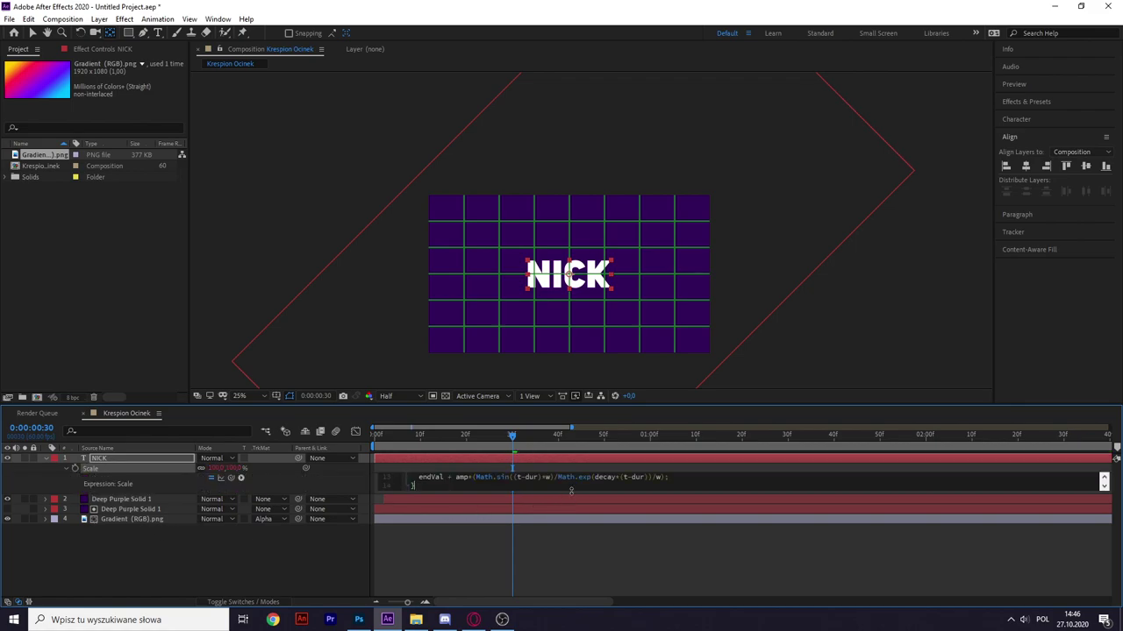
pyautogui.moveTo(575, 493); pyautogui.dragTo(575, 597)
pyautogui.click(431, 527)
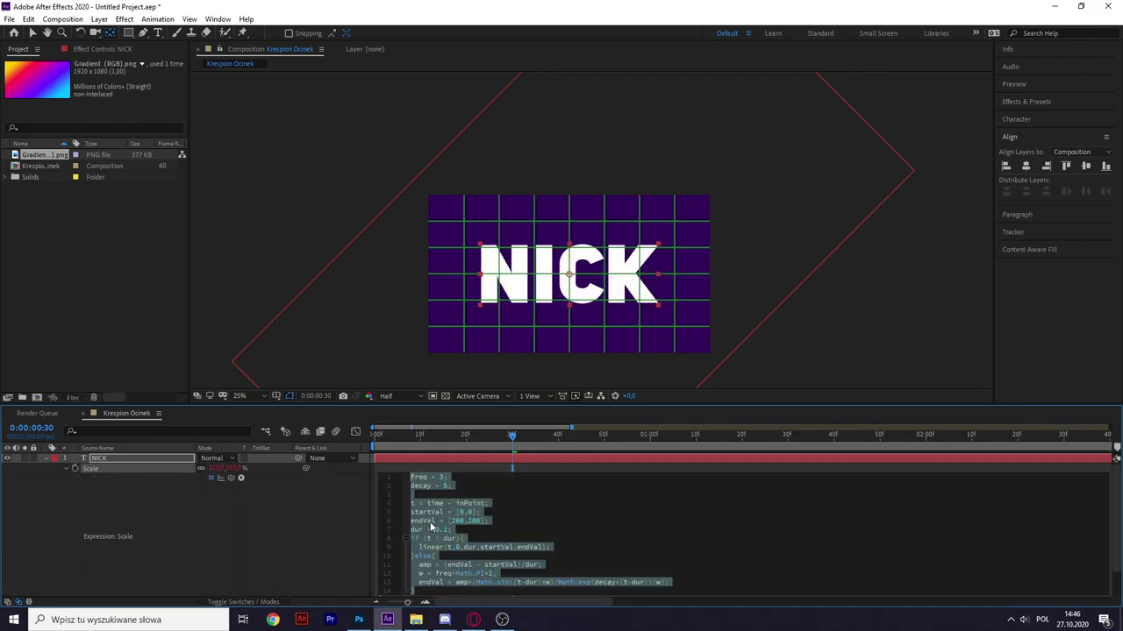
# - Edit the expression to endVal [100,100] and decay 3, previewing the bounce, then hide the grid
pyautogui.click(449, 521)
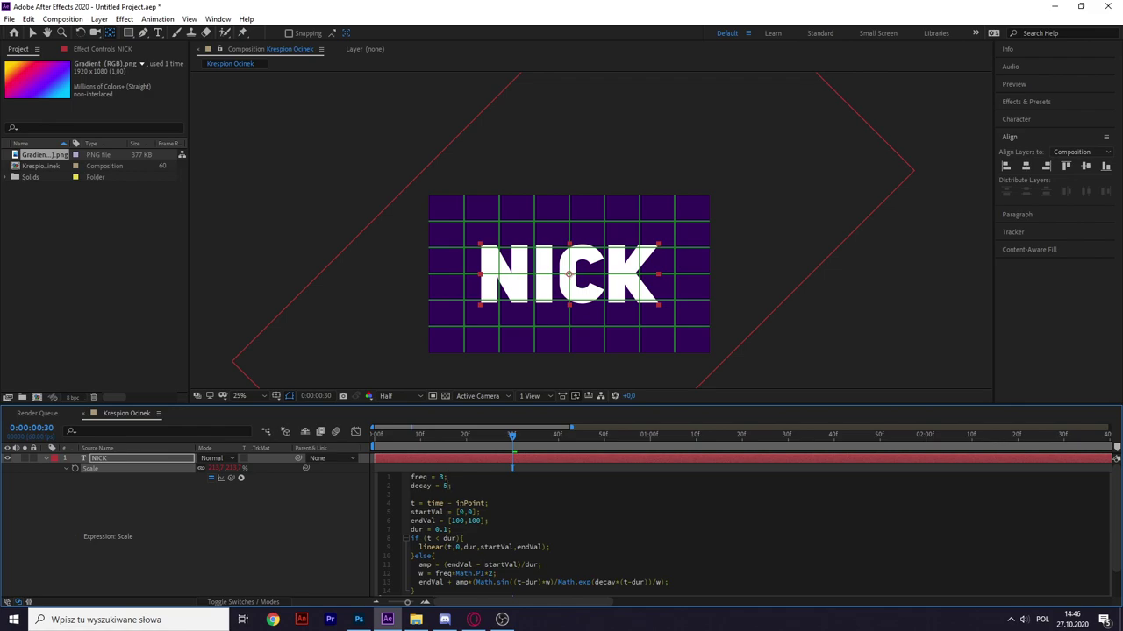
pyautogui.click(239, 552)
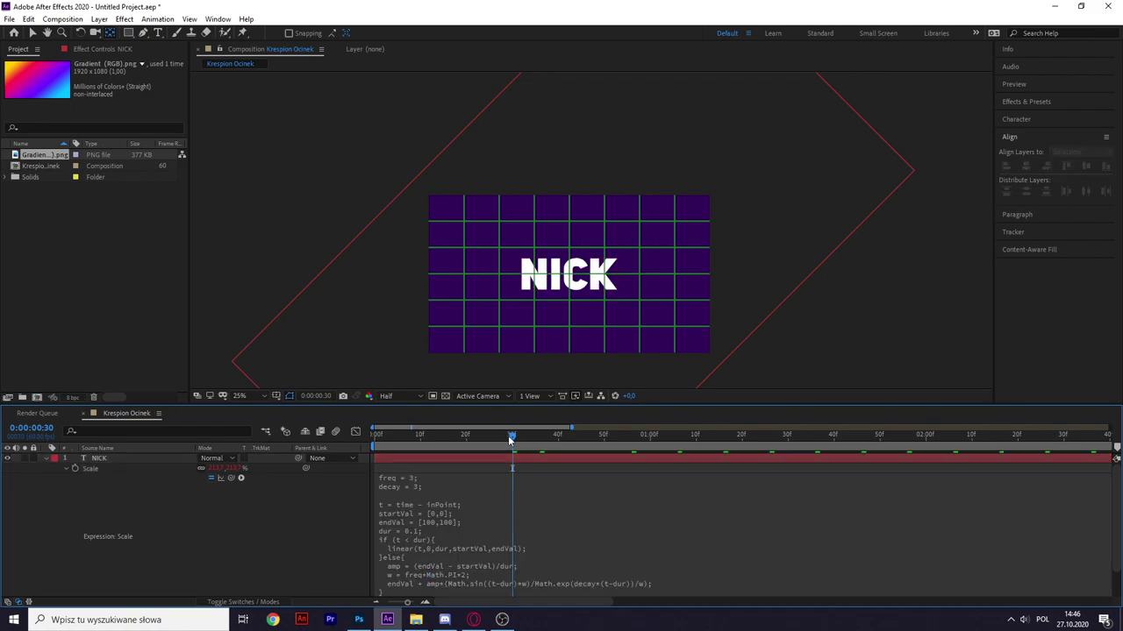
pyautogui.press('space')
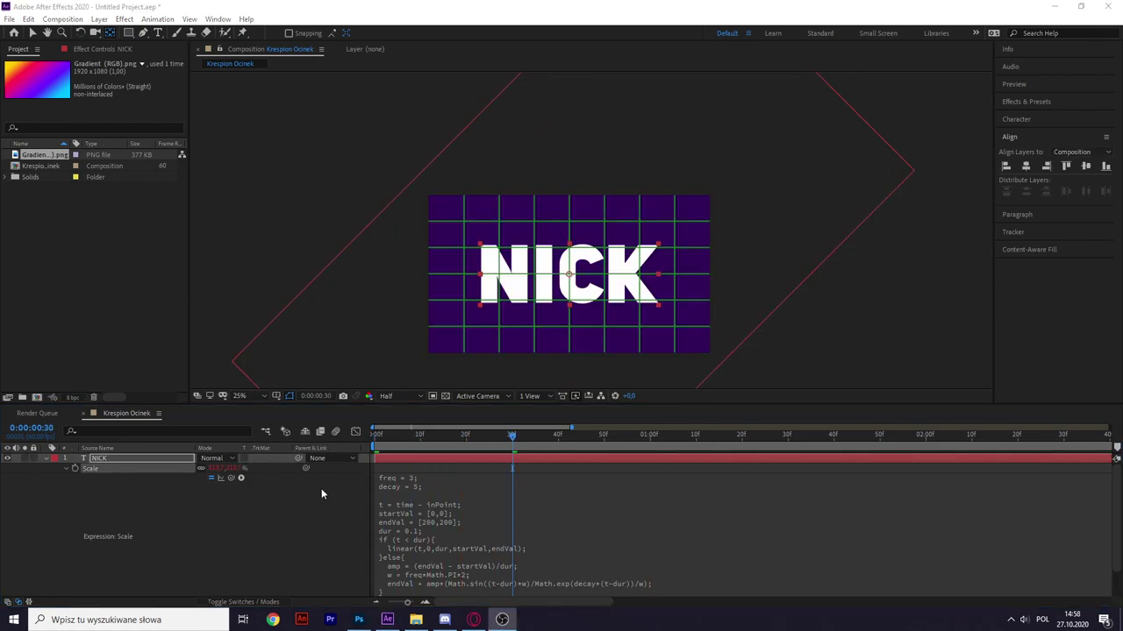
pyautogui.press('space')
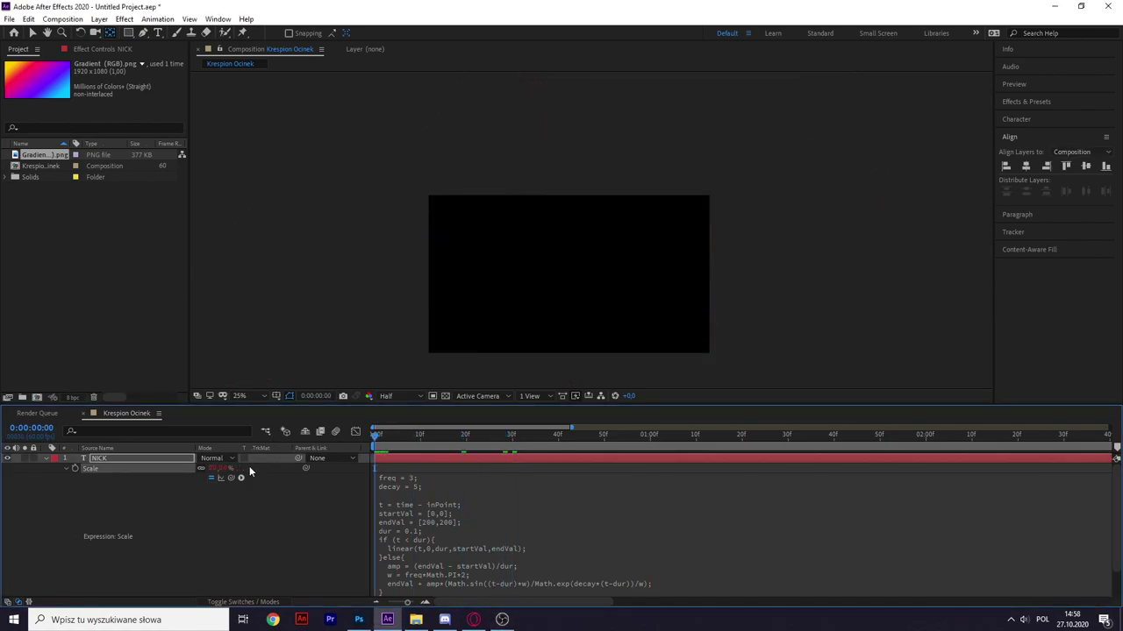
pyautogui.click(449, 522)
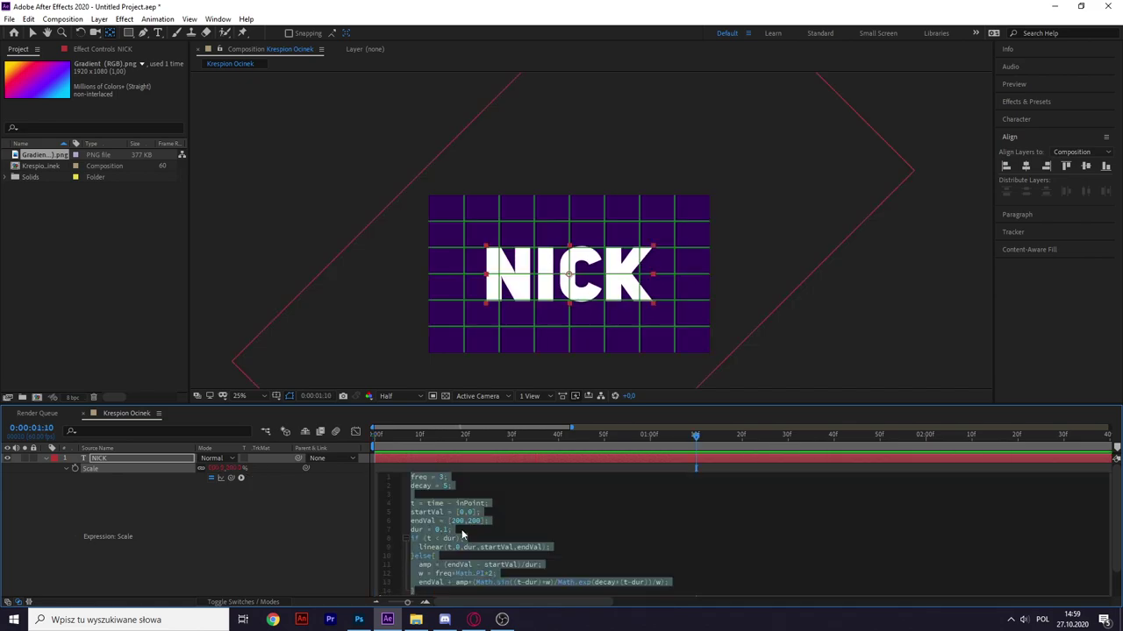
pyautogui.click(456, 521)
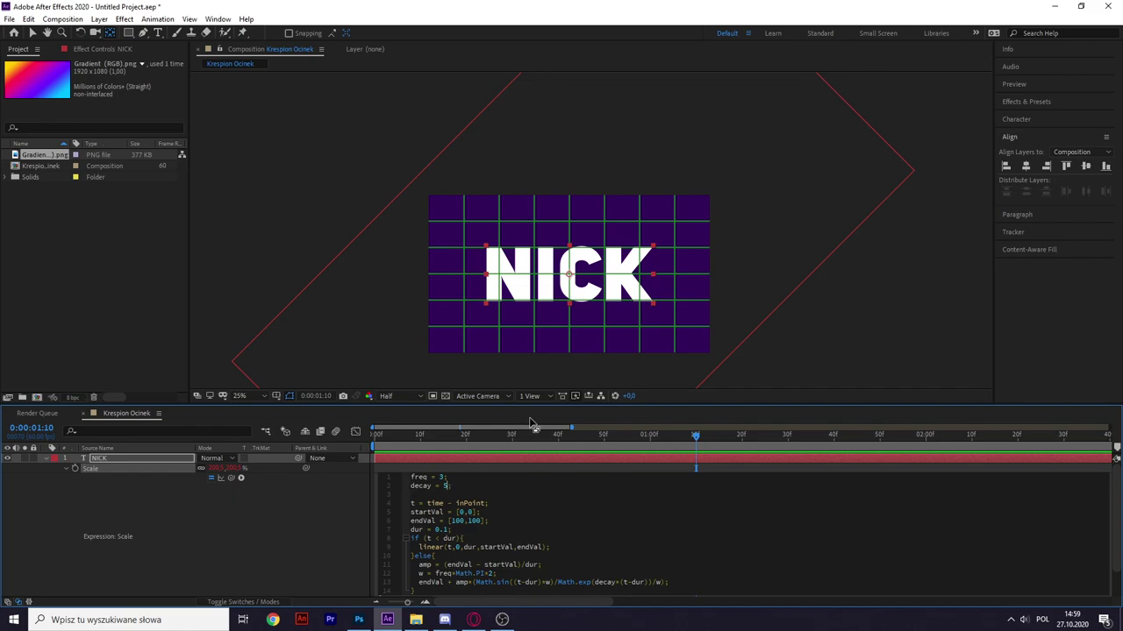
pyautogui.click(300, 520)
pyautogui.press('Home')
pyautogui.click(576, 396)
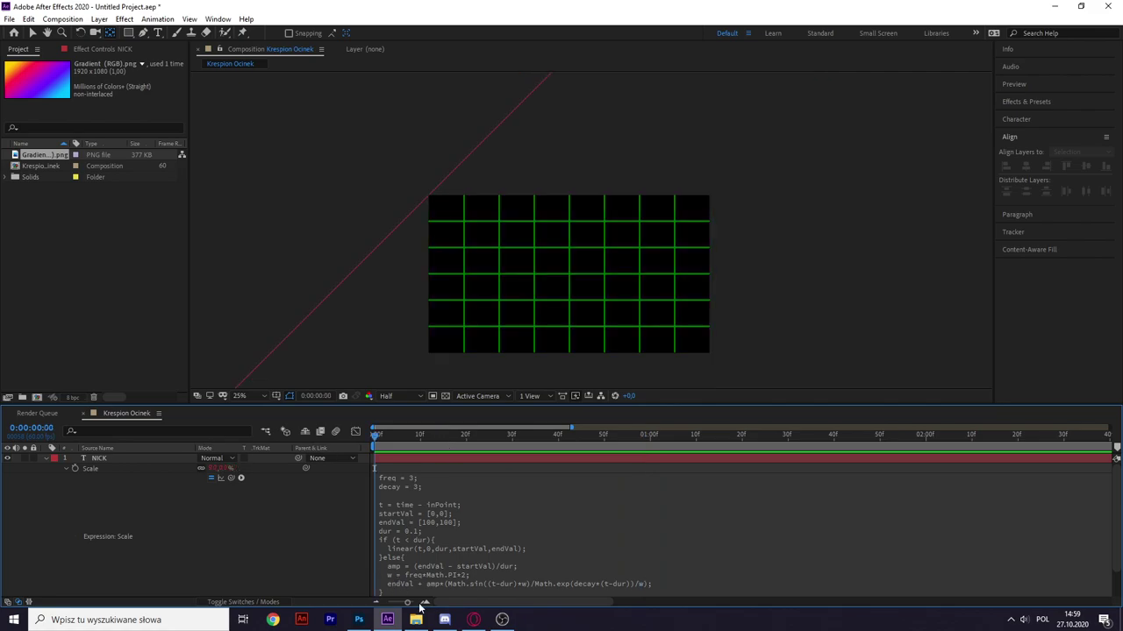
# - Add a Gradient (RGB).png layer that uses NICK's alpha as its track matte
pyautogui.click(416, 619)
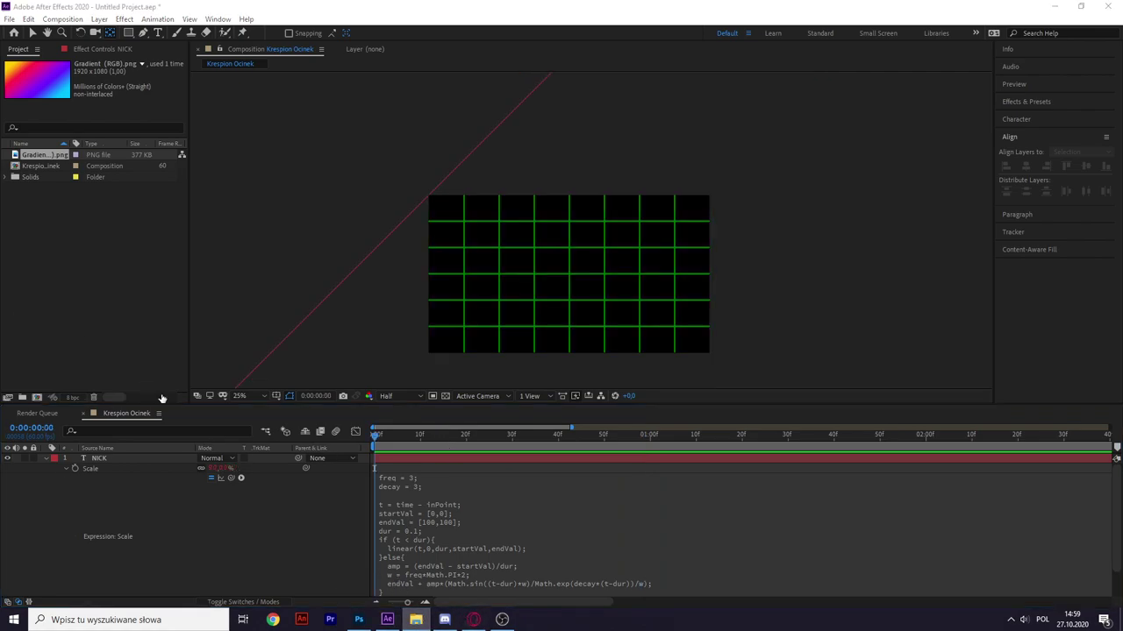
pyautogui.click(266, 548)
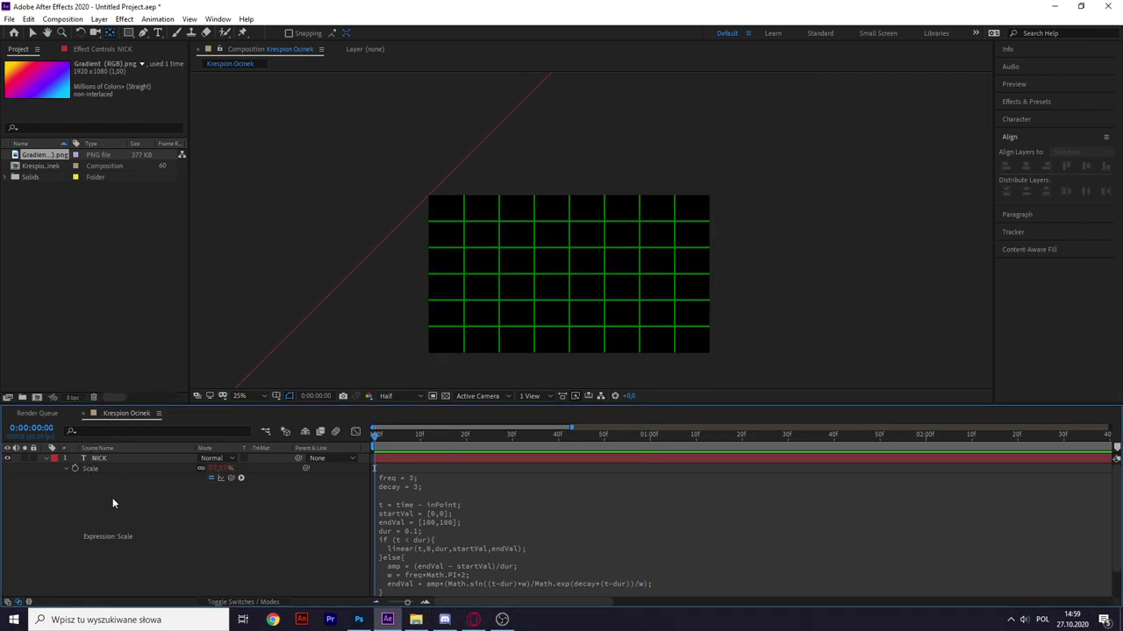
pyautogui.click(49, 462)
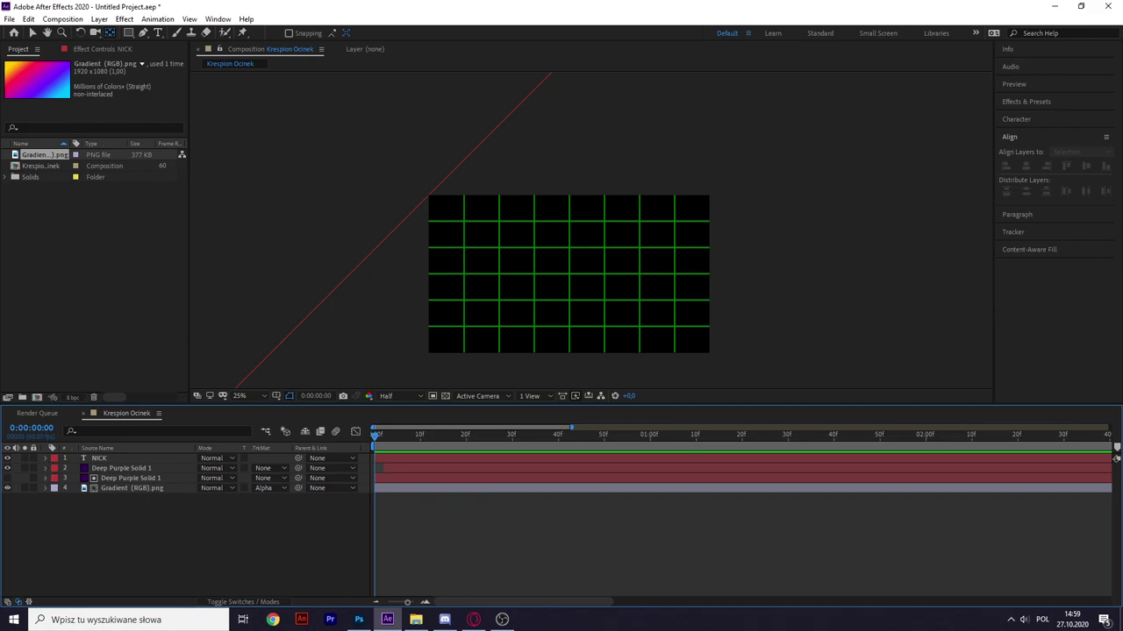
pyautogui.moveTo(162, 478)
pyautogui.mouseDown()
pyautogui.moveTo(171, 473)
pyautogui.moveTo(123, 473)
pyautogui.mouseUp()
pyautogui.click(261, 468)
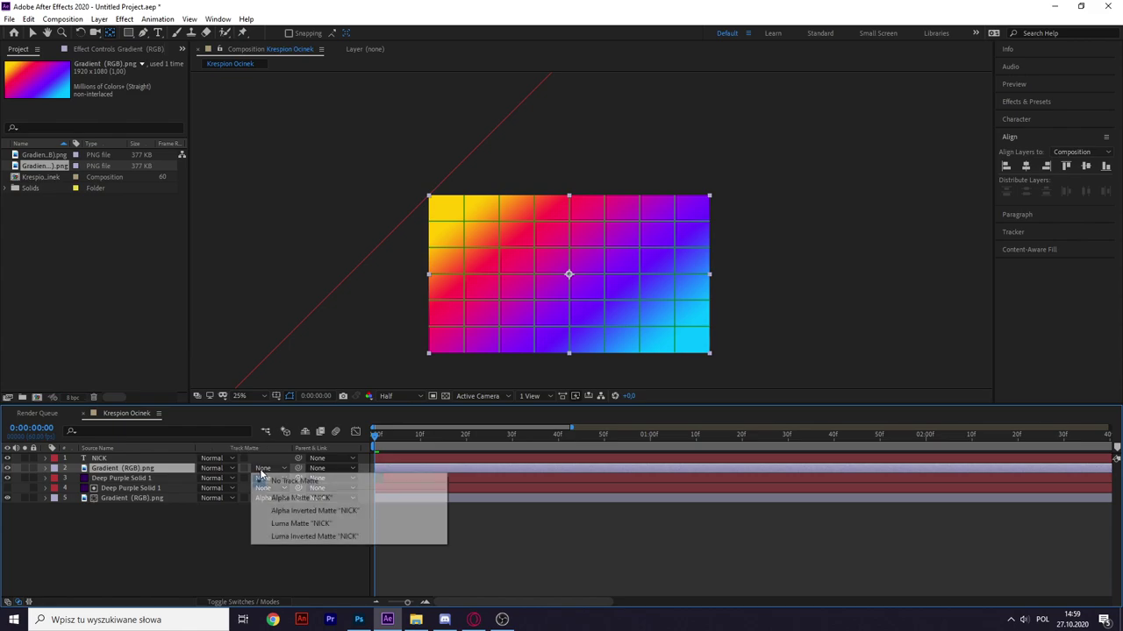
pyautogui.click(301, 498)
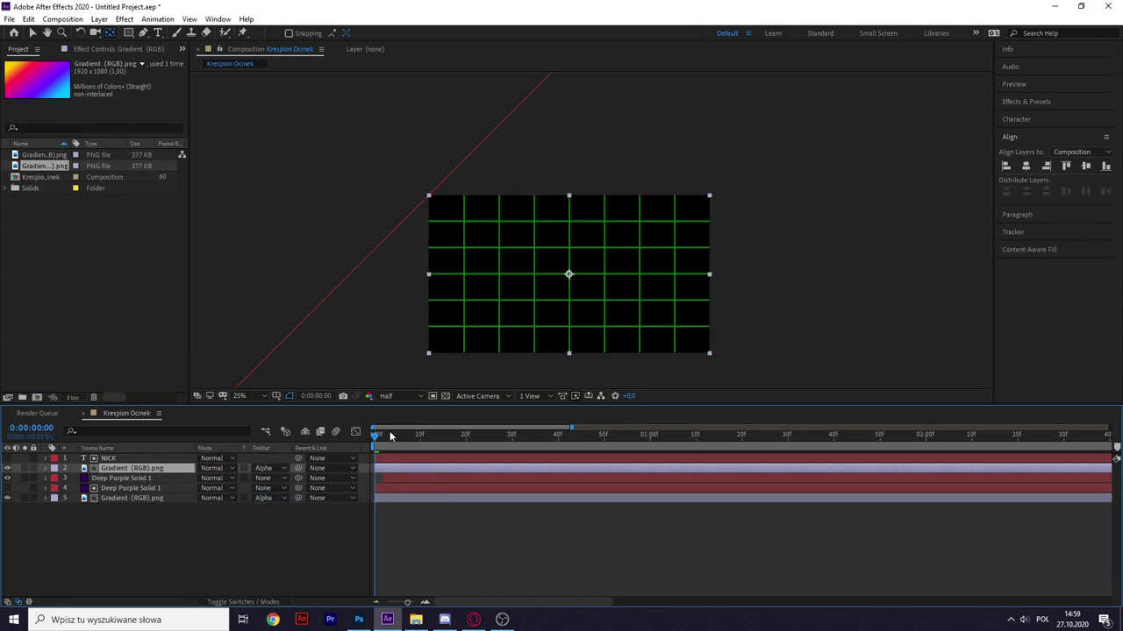
# - Leave the purple solid's track matte at None and preview the composition
pyautogui.click(262, 478)
pyautogui.click(203, 565)
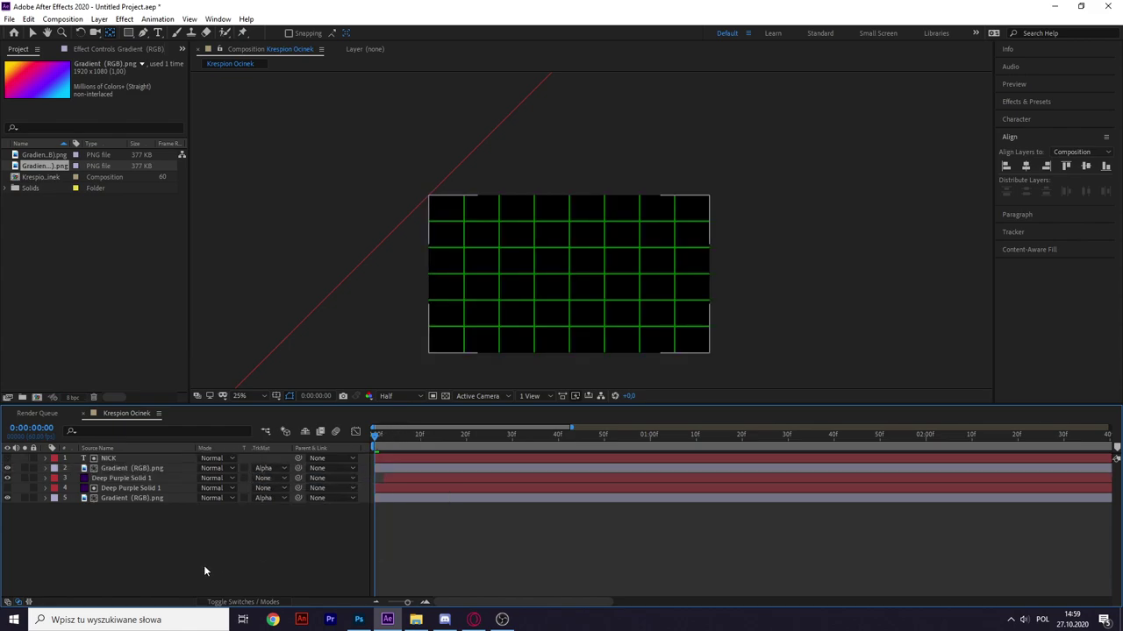
pyautogui.press('space')
# - Move the upper Gradient (RGB).png layer to position 1440, 756 and preview from the start
pyautogui.click(119, 468)
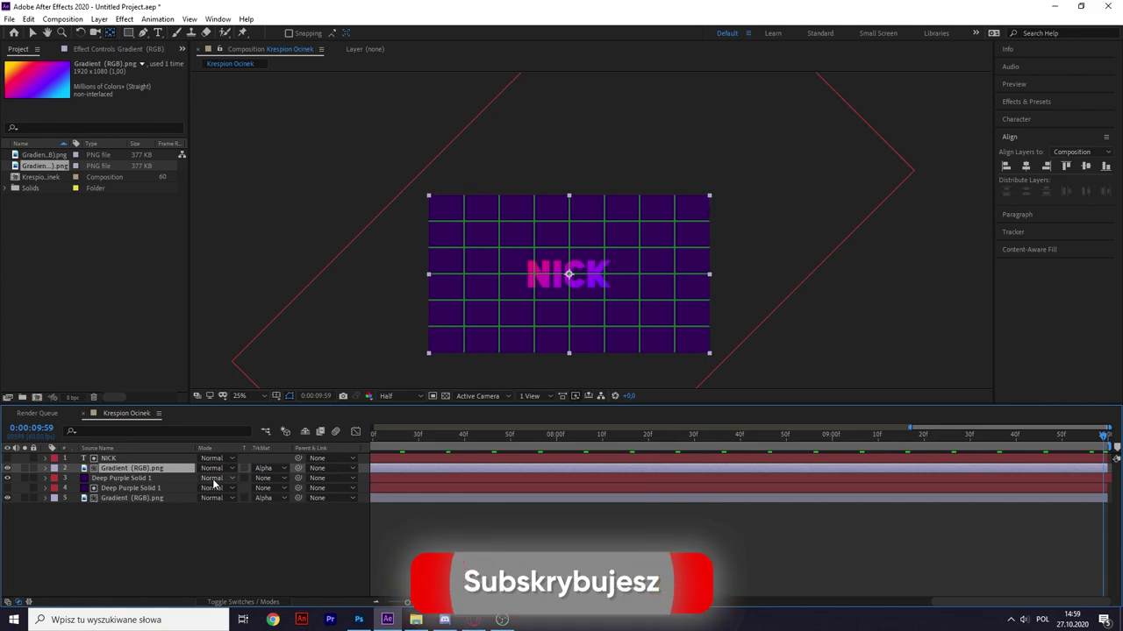
pyautogui.click(128, 468)
pyautogui.press('p')
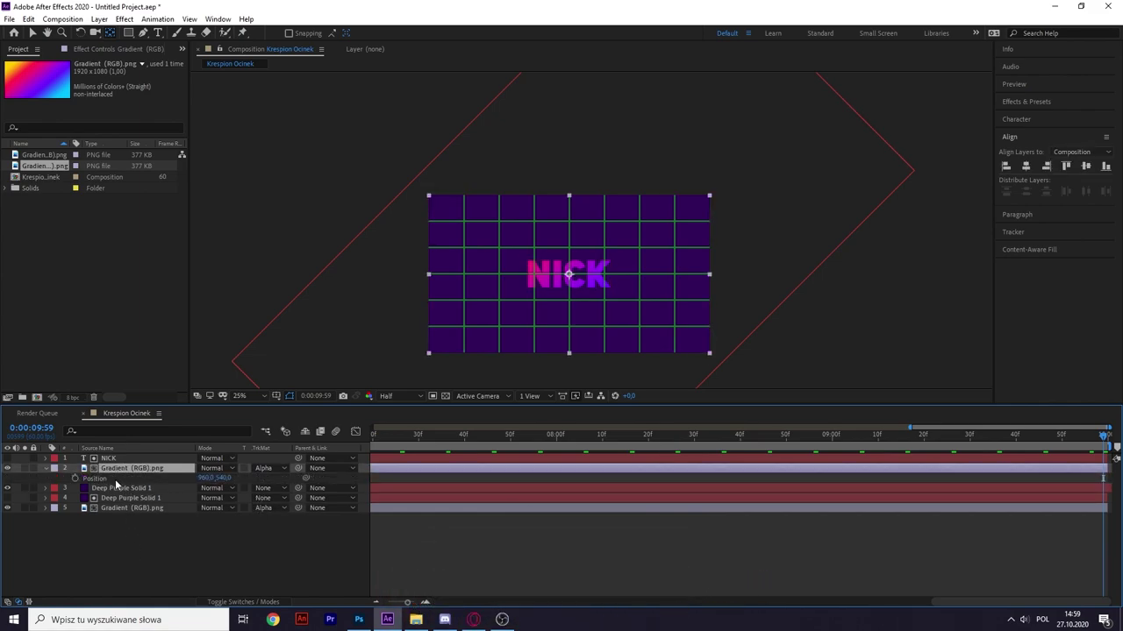
pyautogui.moveTo(223, 478); pyautogui.dragTo(491, 478)
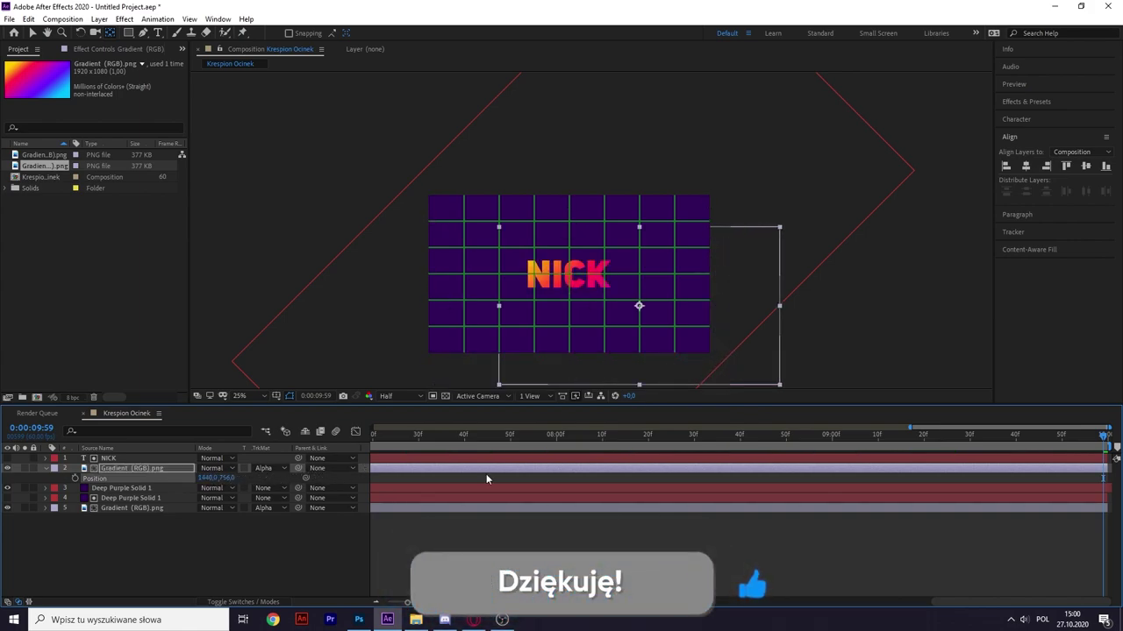
pyautogui.click(487, 526)
pyautogui.press(';')
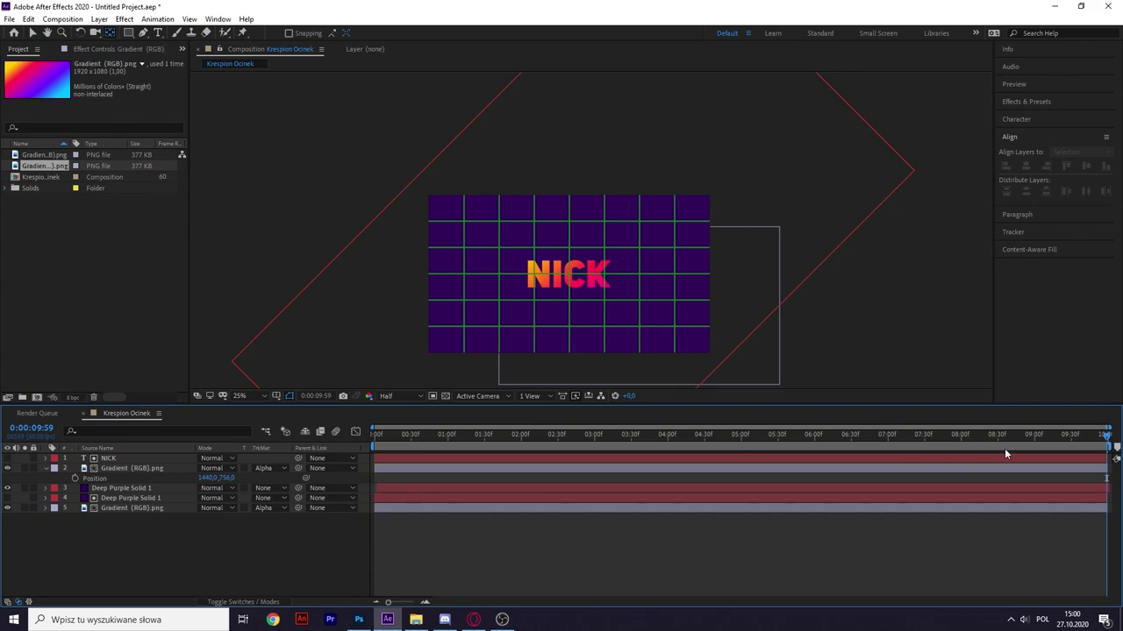
pyautogui.press('Home')
pyautogui.press('space')
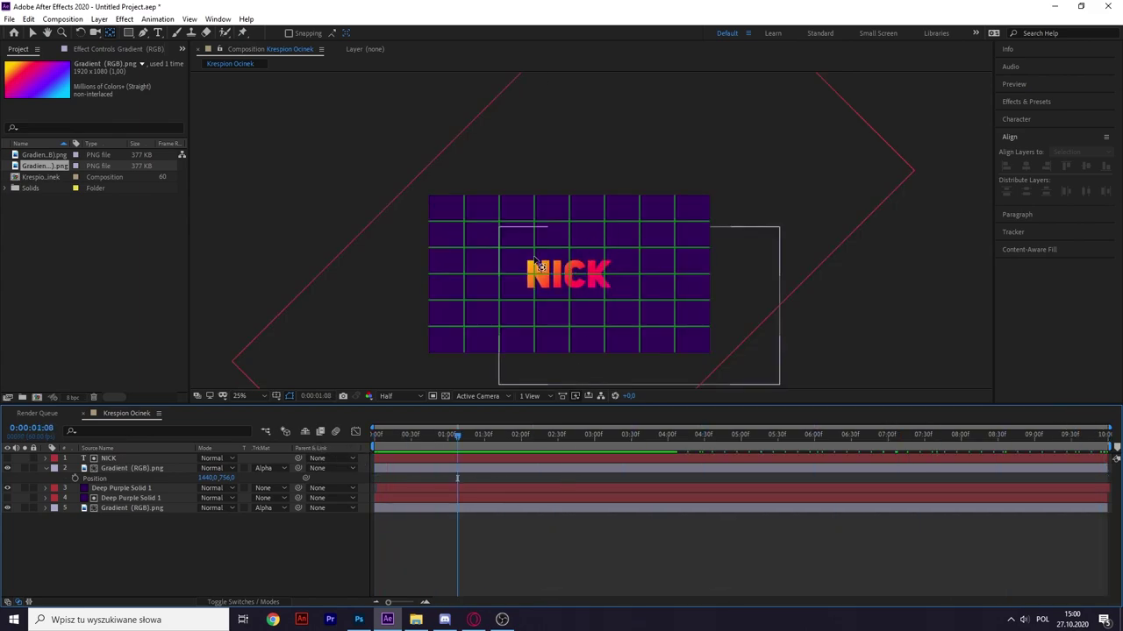
# - Enlarge the gradient layer slightly and add Paski Stream Pack.mov as the top layer
pyautogui.click(114, 468)
pyautogui.moveTo(233, 478); pyautogui.dragTo(231, 472)
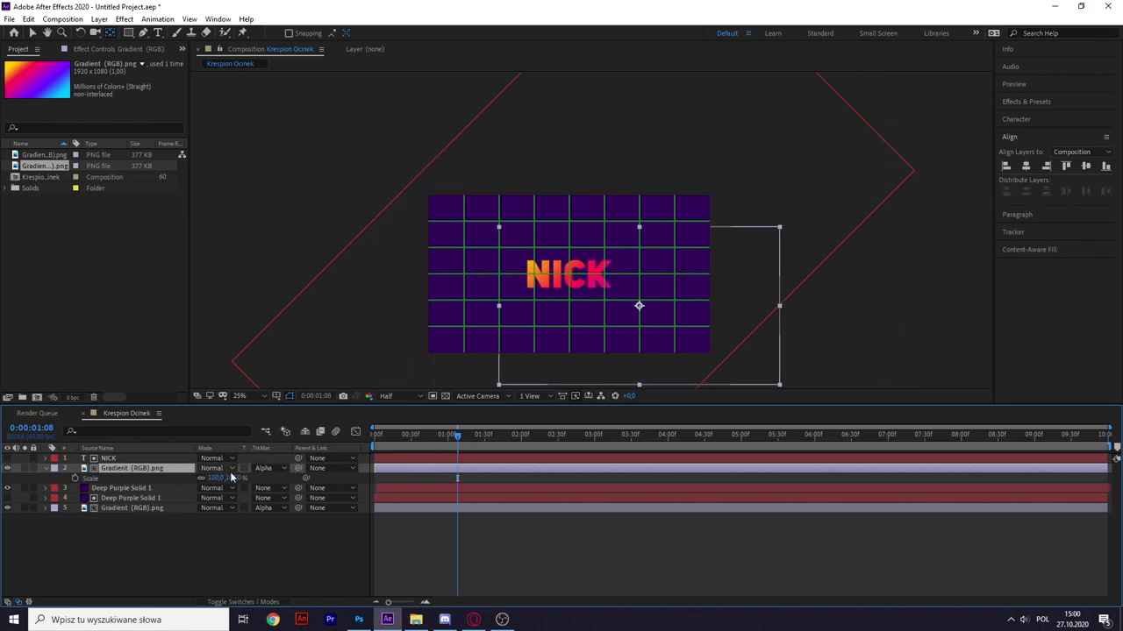
pyautogui.click(230, 558)
pyautogui.press('s')
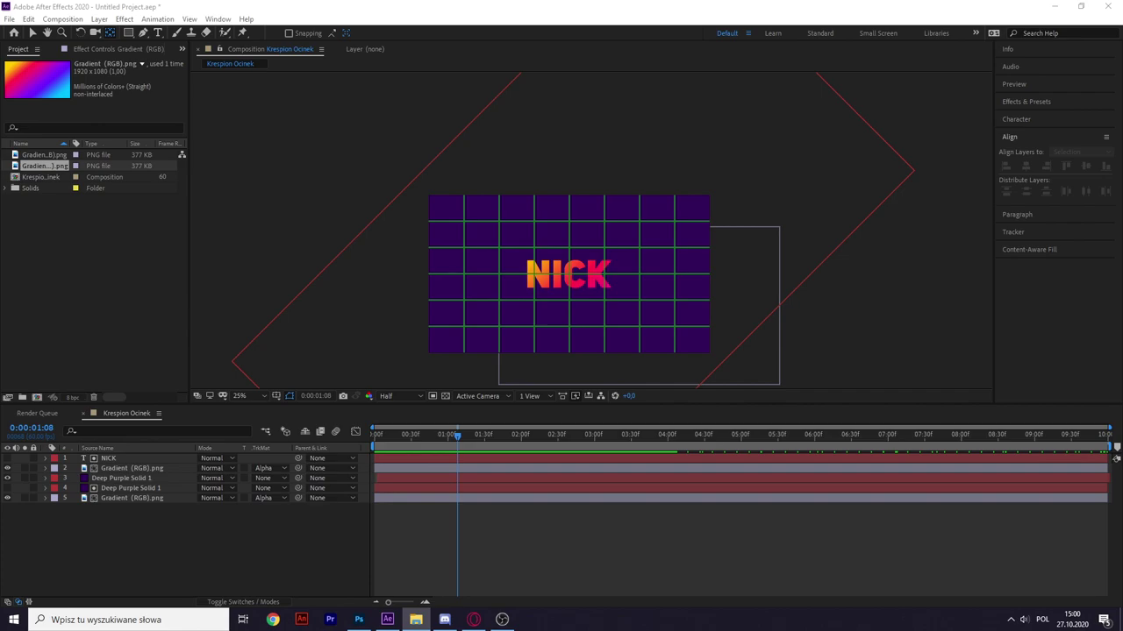
pyautogui.moveTo(150, 500)
pyautogui.mouseDown()
pyautogui.moveTo(196, 556)
pyautogui.moveTo(177, 522)
pyautogui.mouseUp()
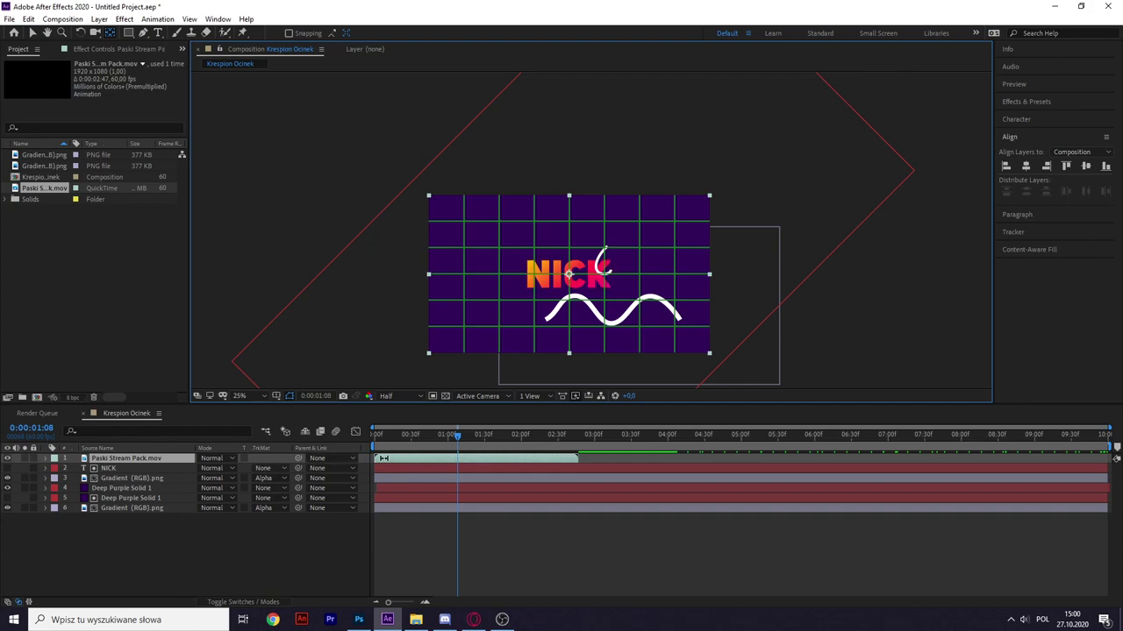
# - Shift the Paski Stream Pack.mov clip slightly later in time and preview from the start
pyautogui.press('v')
pyautogui.moveTo(383, 458); pyautogui.dragTo(396, 462)
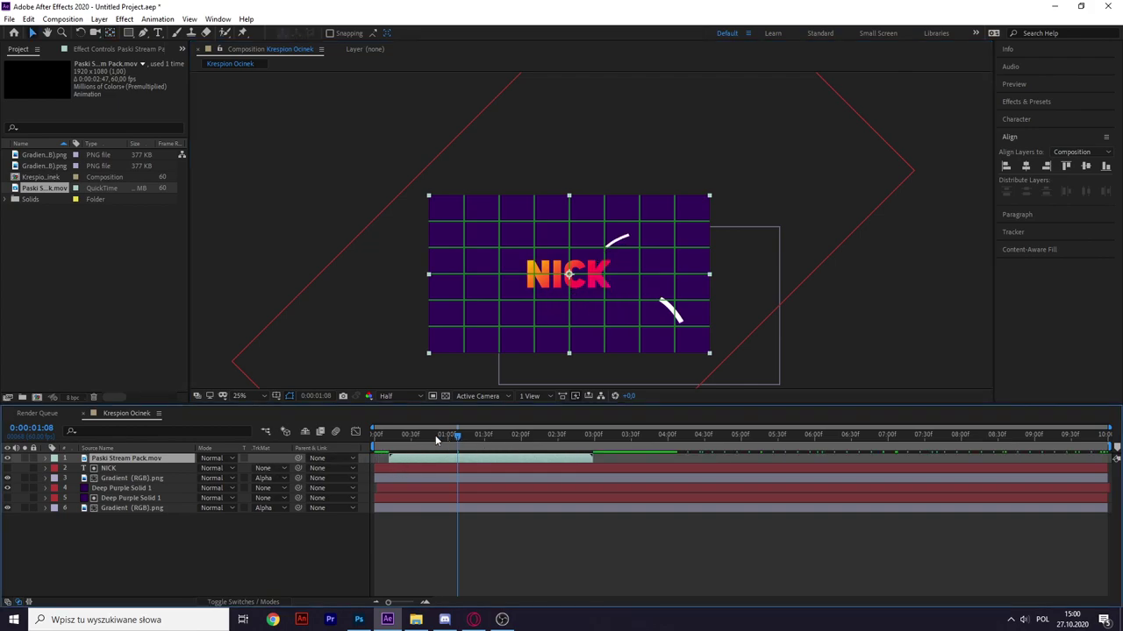
pyautogui.press('Home')
pyautogui.press('space')
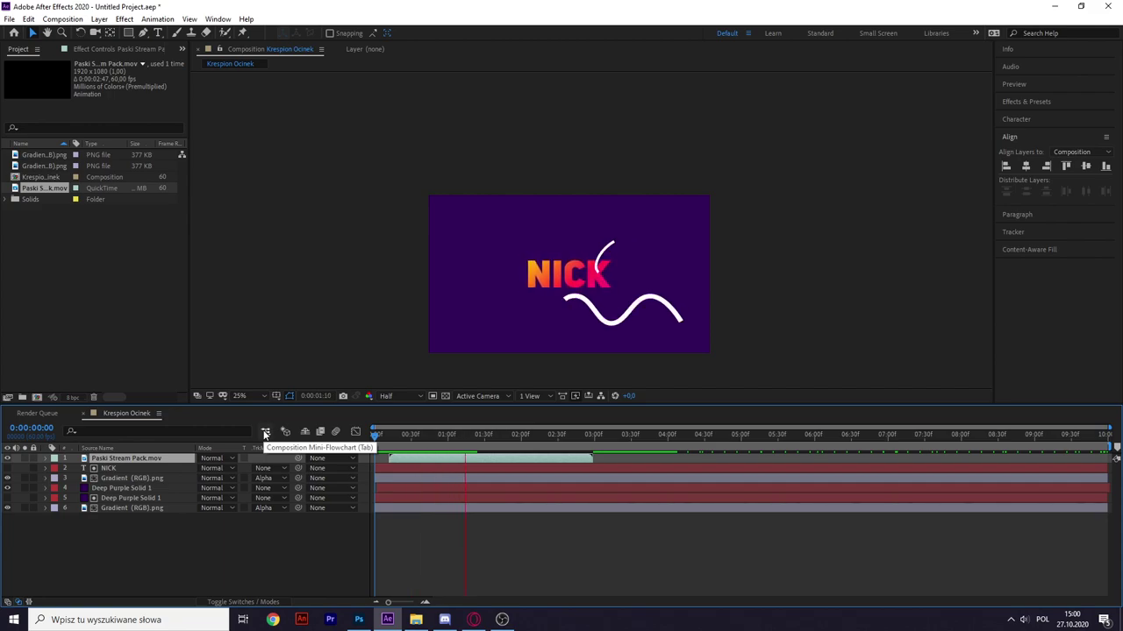
pyautogui.click(195, 457)
# - Move the Paski clip below the matted NICK gradient and add another Gradient (RGB).png above it
pyautogui.moveTo(111, 466); pyautogui.dragTo(186, 472)
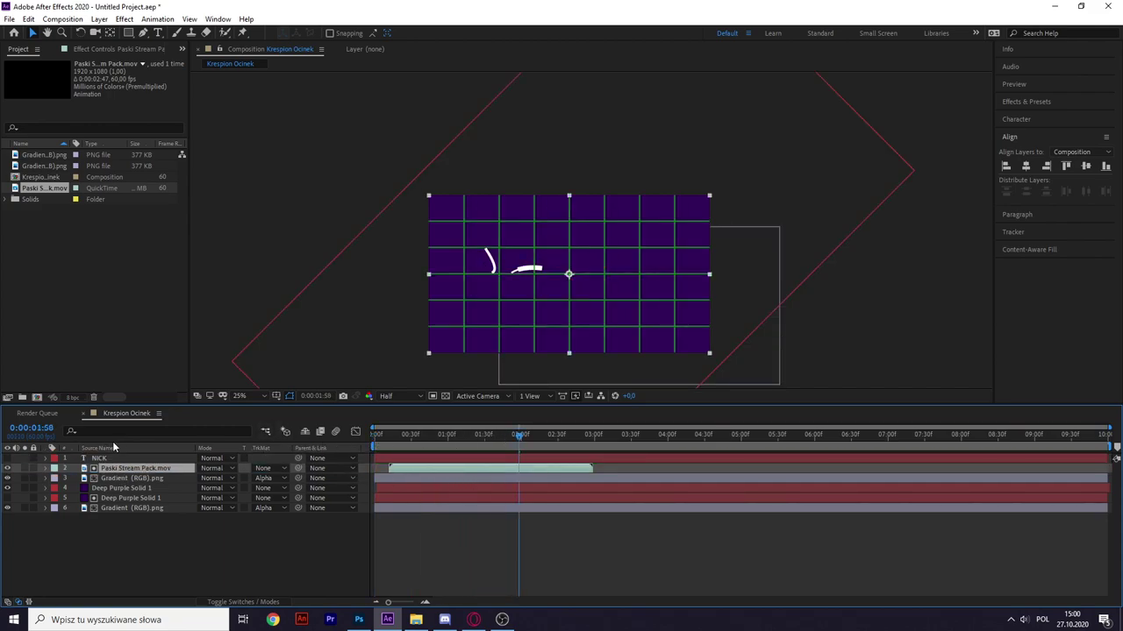
pyautogui.click(552, 519)
pyautogui.moveTo(118, 466)
pyautogui.mouseDown()
pyautogui.moveTo(122, 456)
pyautogui.moveTo(119, 482)
pyautogui.mouseUp()
pyautogui.press('Home')
pyautogui.click(210, 529)
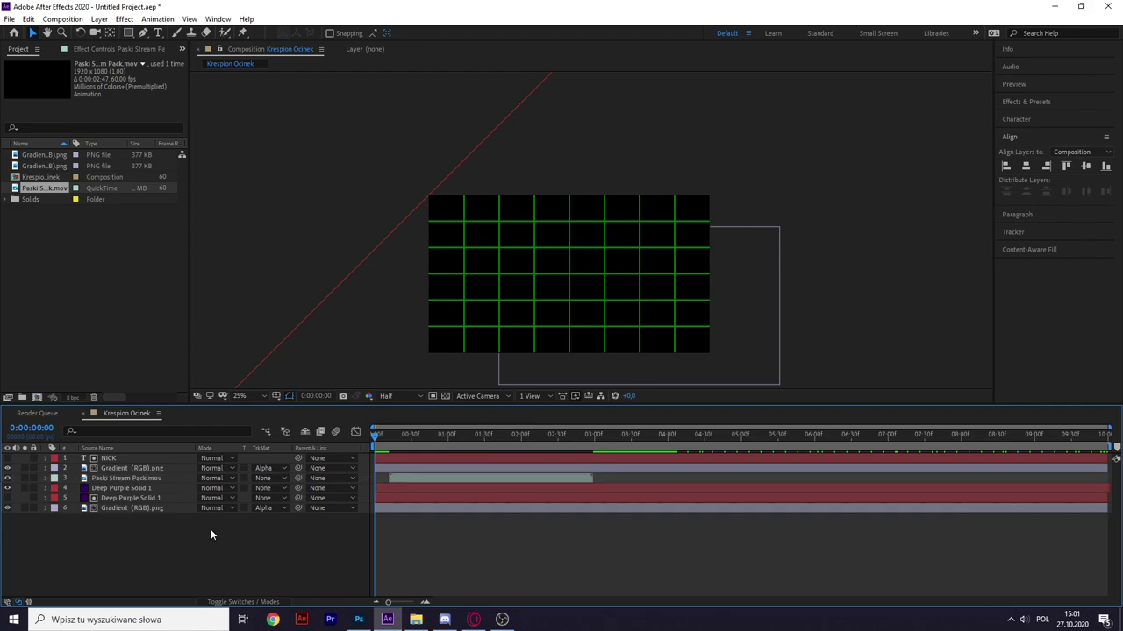
pyautogui.press('space')
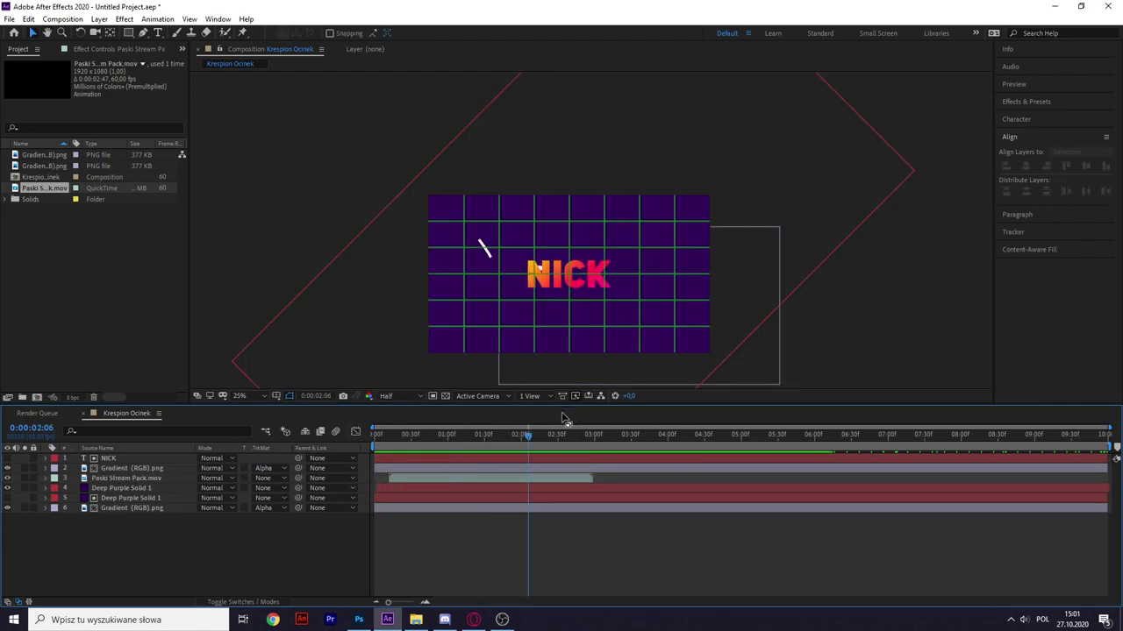
pyautogui.moveTo(545, 443); pyautogui.dragTo(500, 448)
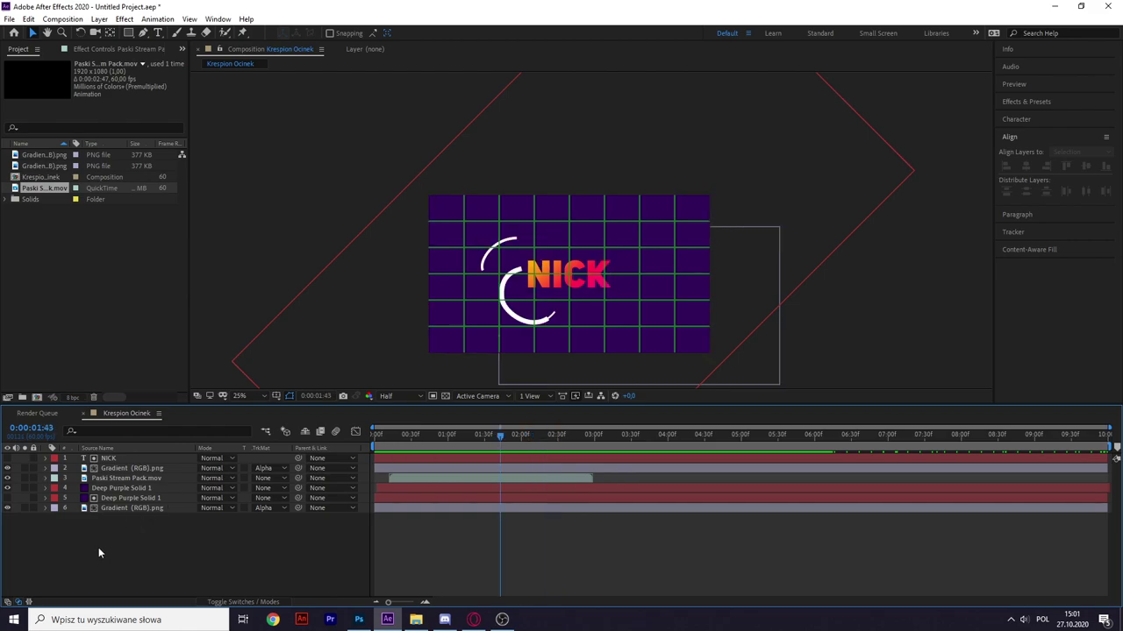
pyautogui.moveTo(43, 166)
pyautogui.mouseDown()
pyautogui.moveTo(125, 496)
pyautogui.moveTo(121, 482)
pyautogui.mouseUp()
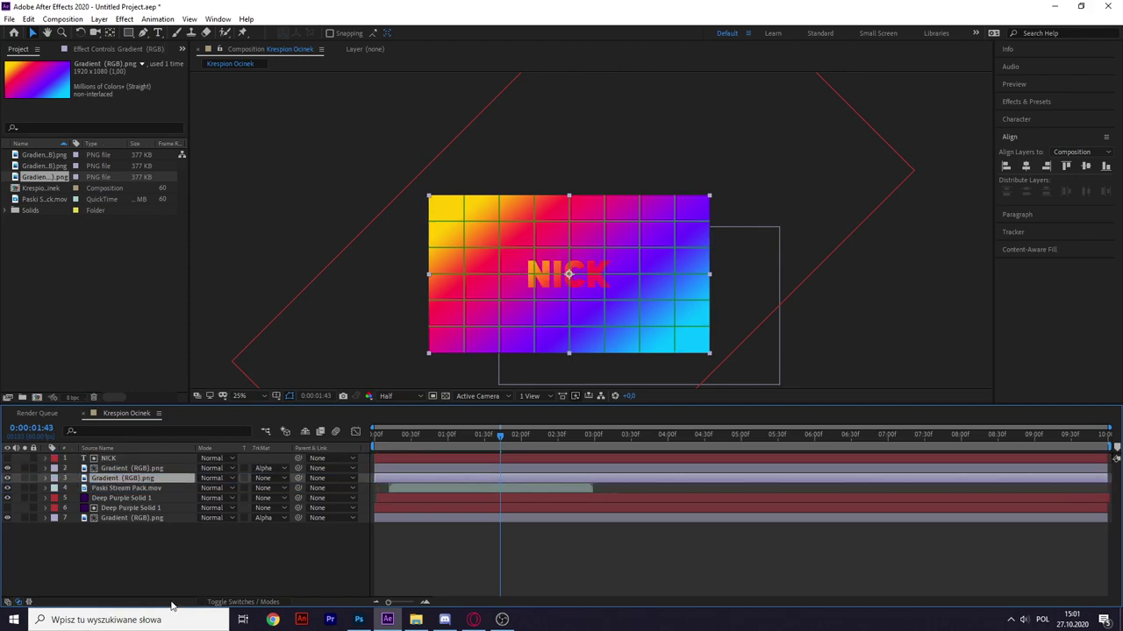
# - Undo a trial matte on the Paski clip and move the new gradient layer beneath it
pyautogui.click(262, 489)
pyautogui.click(299, 514)
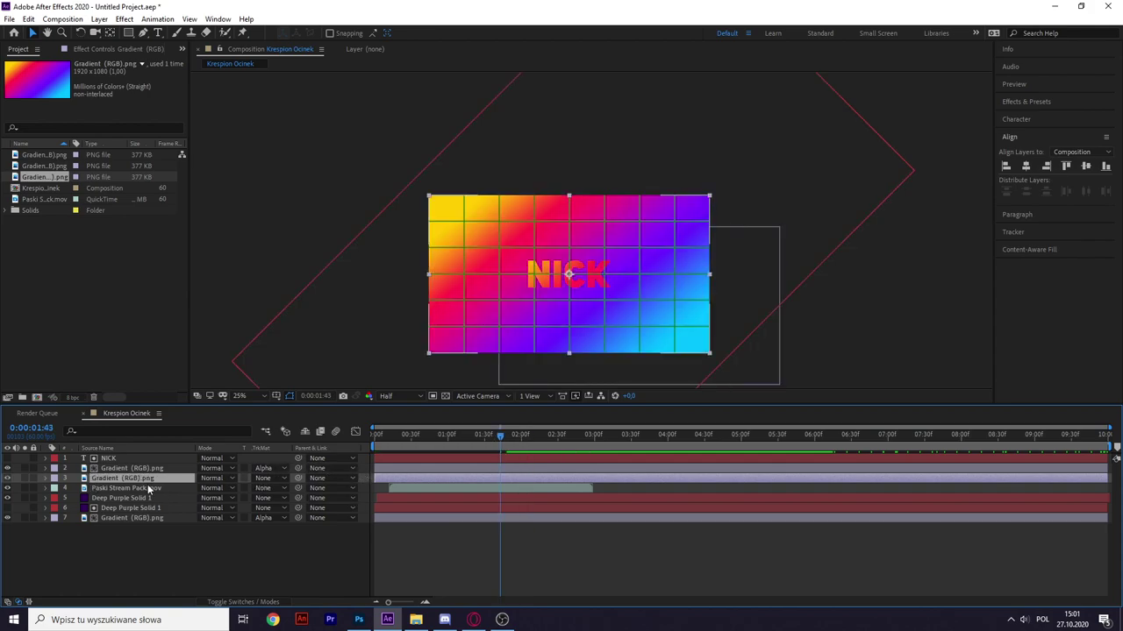
pyautogui.hotkey('ctrl', 'z')
pyautogui.click(116, 488)
pyautogui.press('Return')
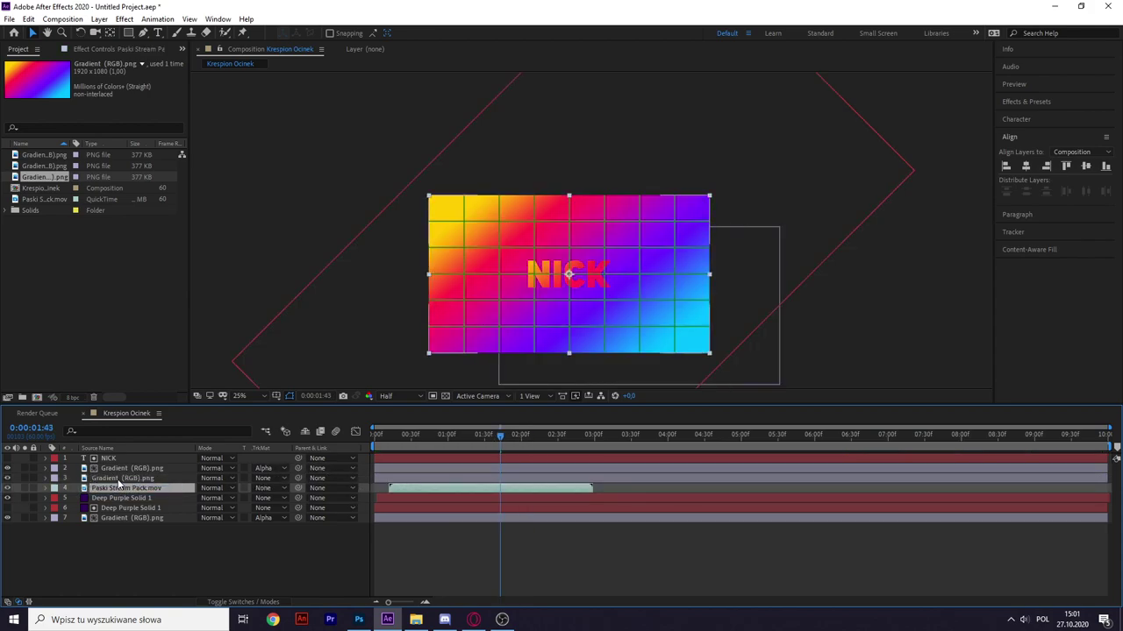
pyautogui.moveTo(123, 478); pyautogui.dragTo(132, 498)
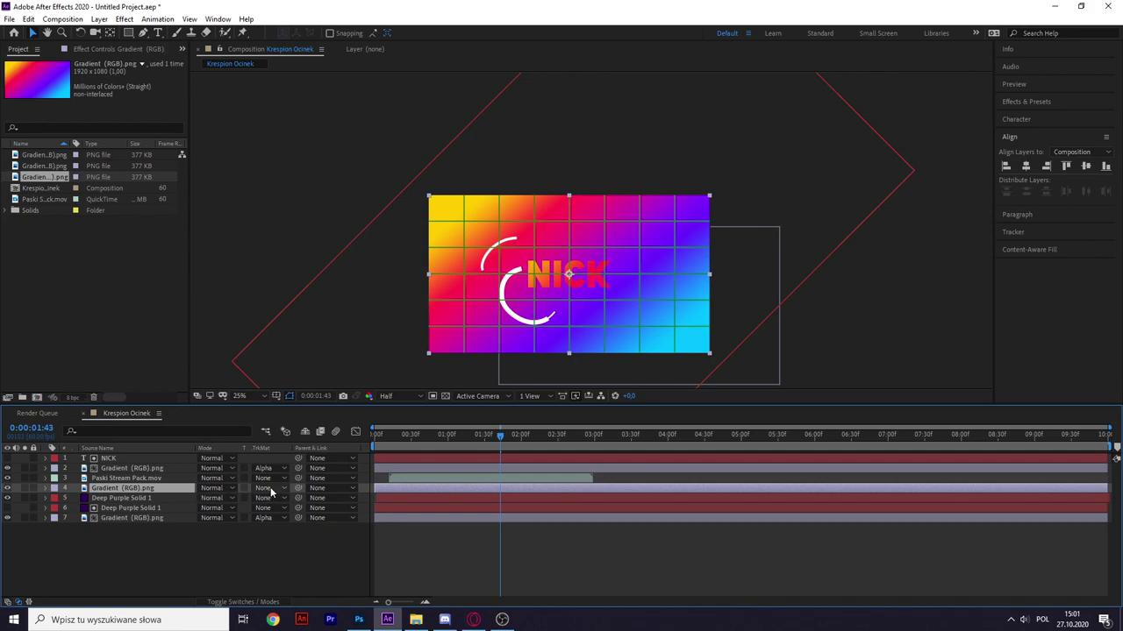
# - Set the gradient's track matte to the Paski clip's alpha and preview up to 2:24
pyautogui.click(263, 487)
pyautogui.click(288, 515)
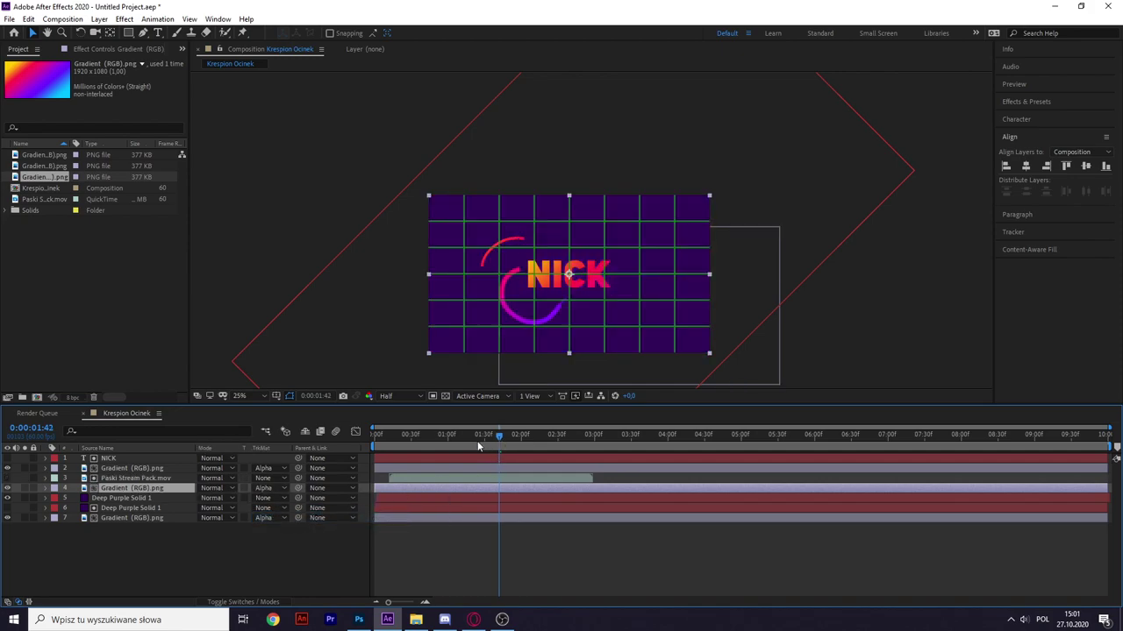
pyautogui.press('Home')
pyautogui.press('space')
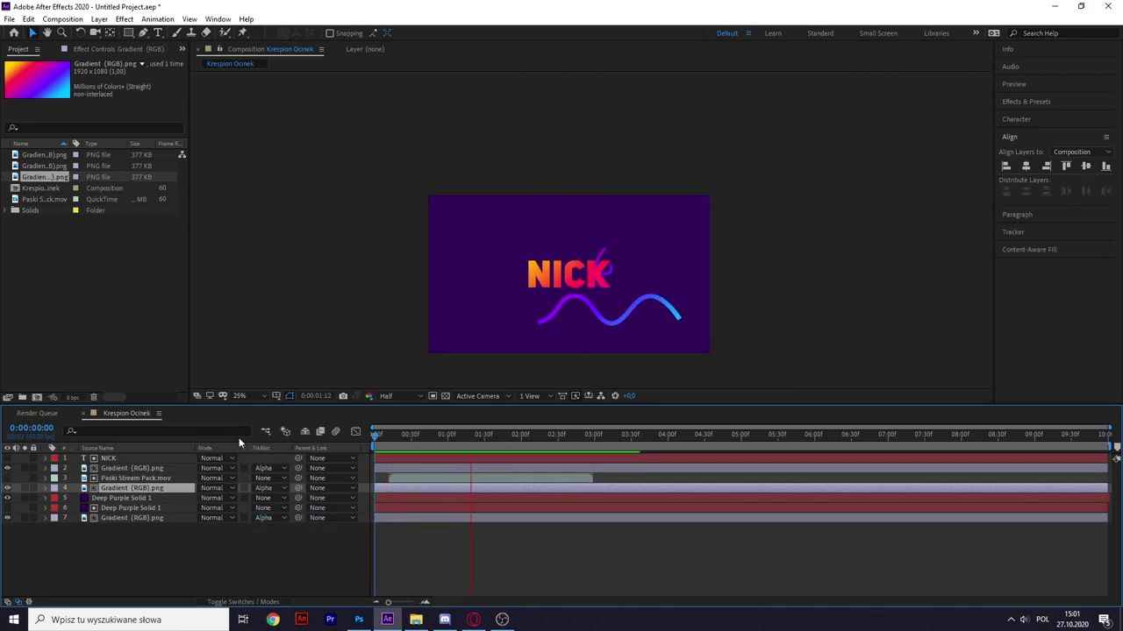
pyautogui.press('space')
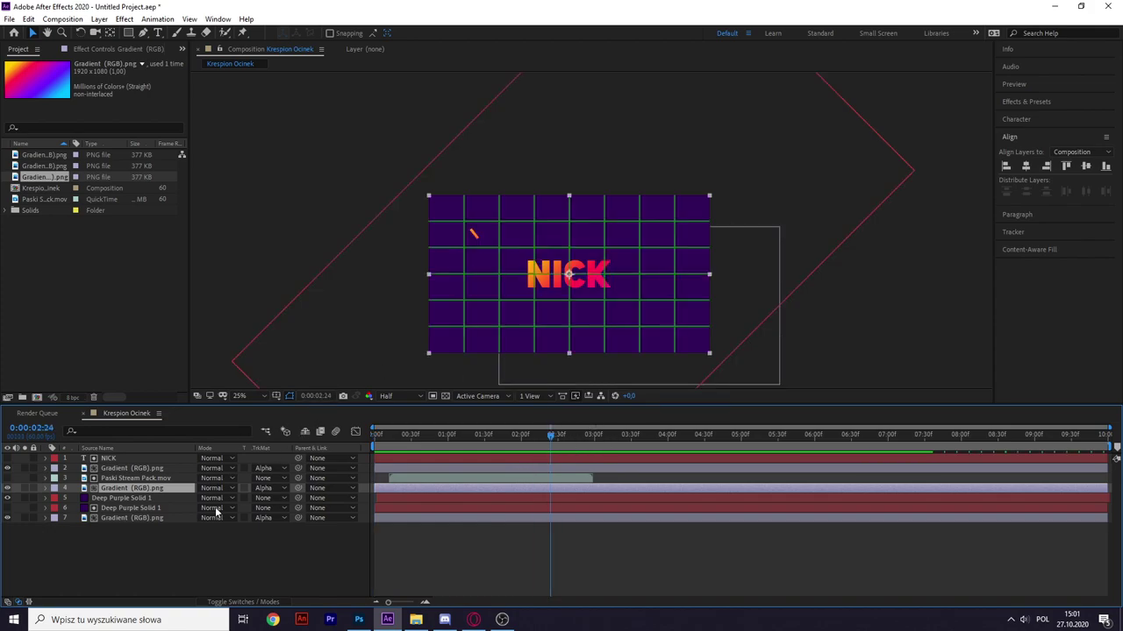
# - Create a new solid layer rotated 45° and scaled to 150%
pyautogui.rightClick(143, 556)
pyautogui.moveTo(230, 430)
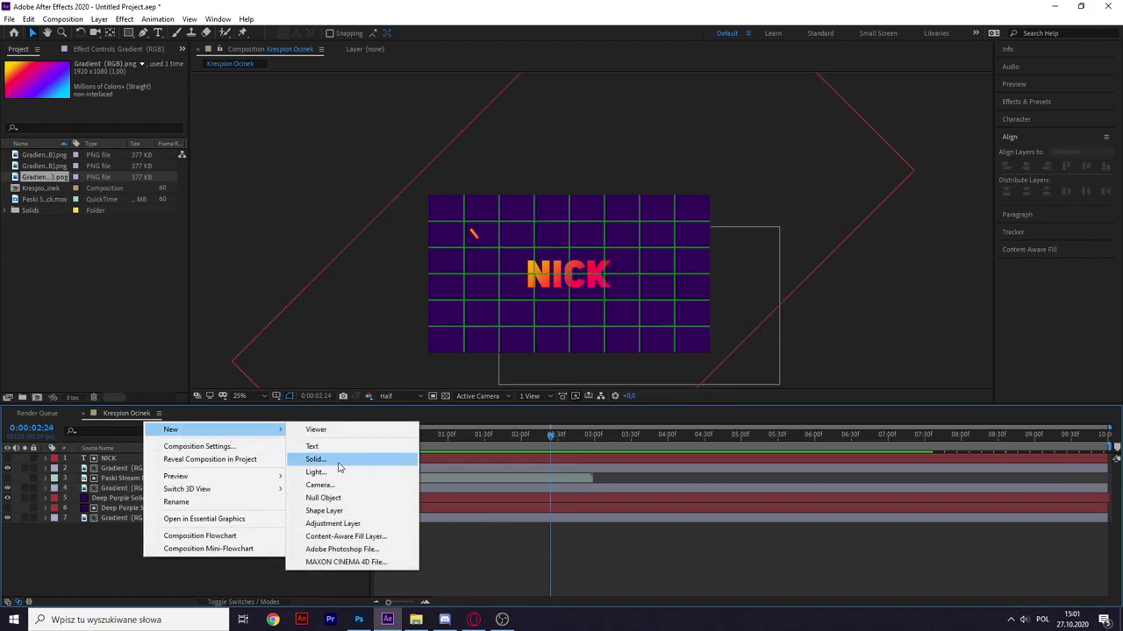
pyautogui.click(339, 460)
pyautogui.click(478, 411)
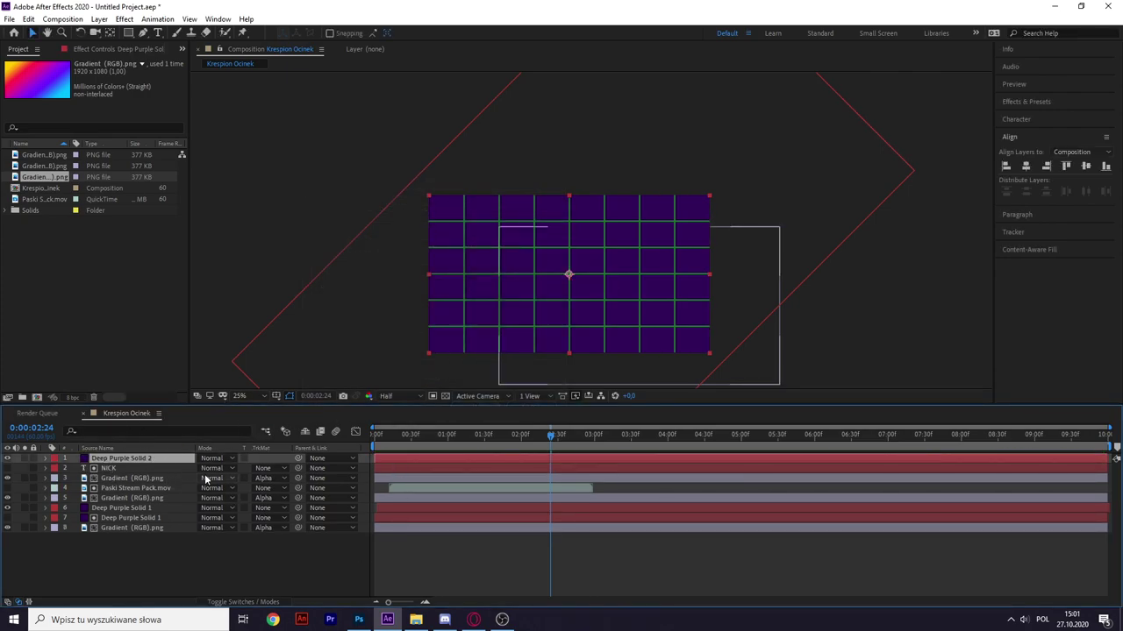
pyautogui.press('r')
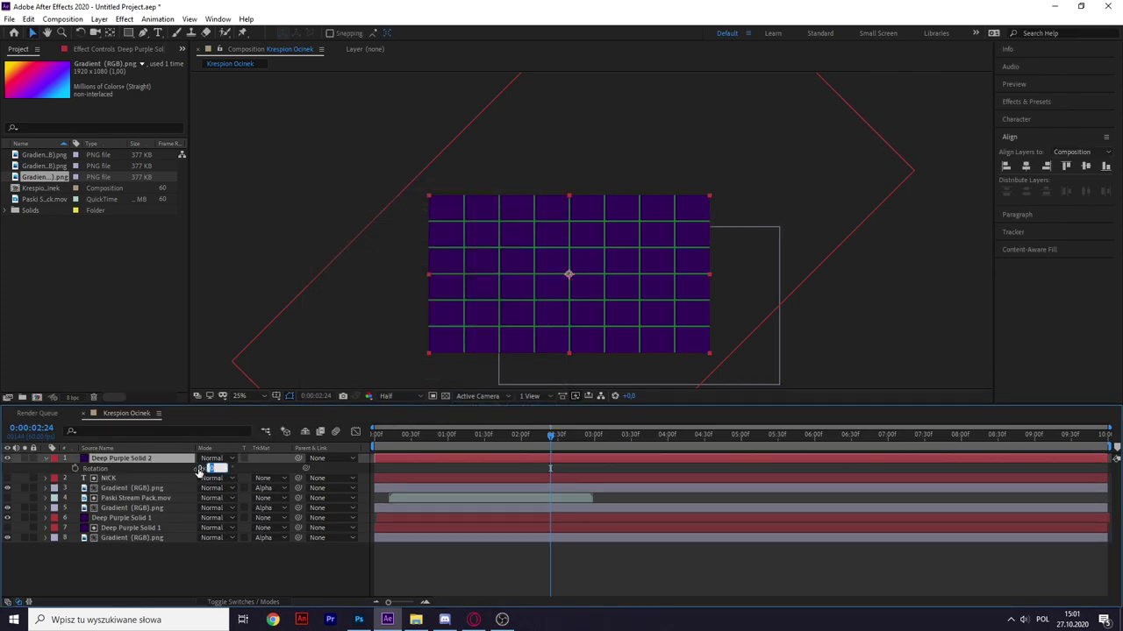
pyautogui.press('Return')
pyautogui.write('s')
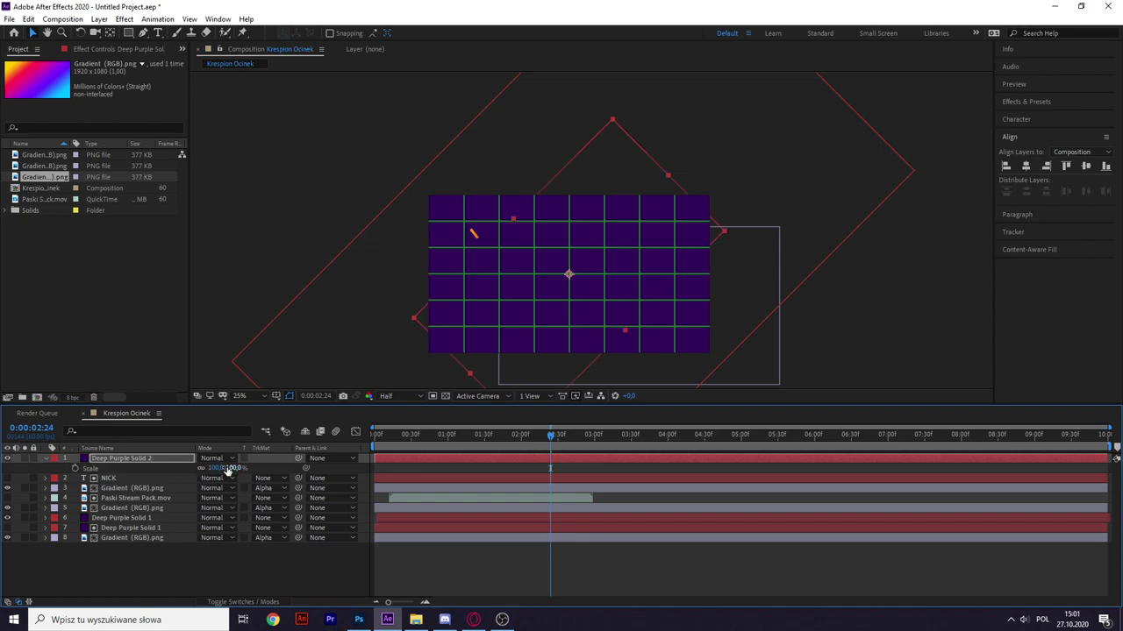
pyautogui.write('150')
pyautogui.press('Return')
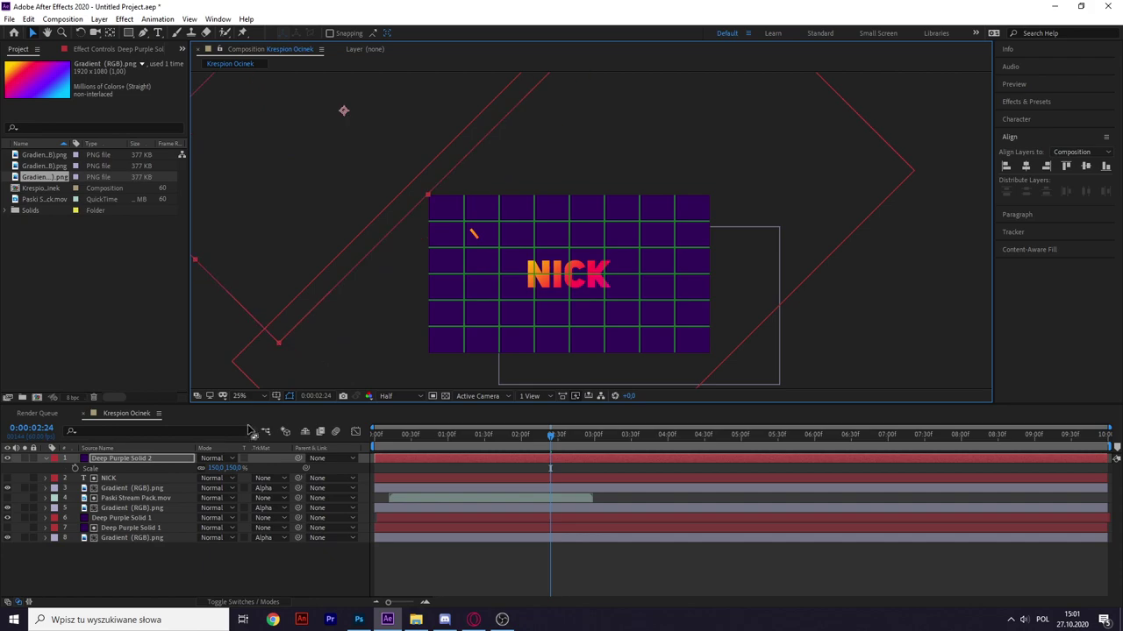
# - Change the solid's colour to black in Solid Settings
pyautogui.hotkey('ctrl', 'shift', 'y')
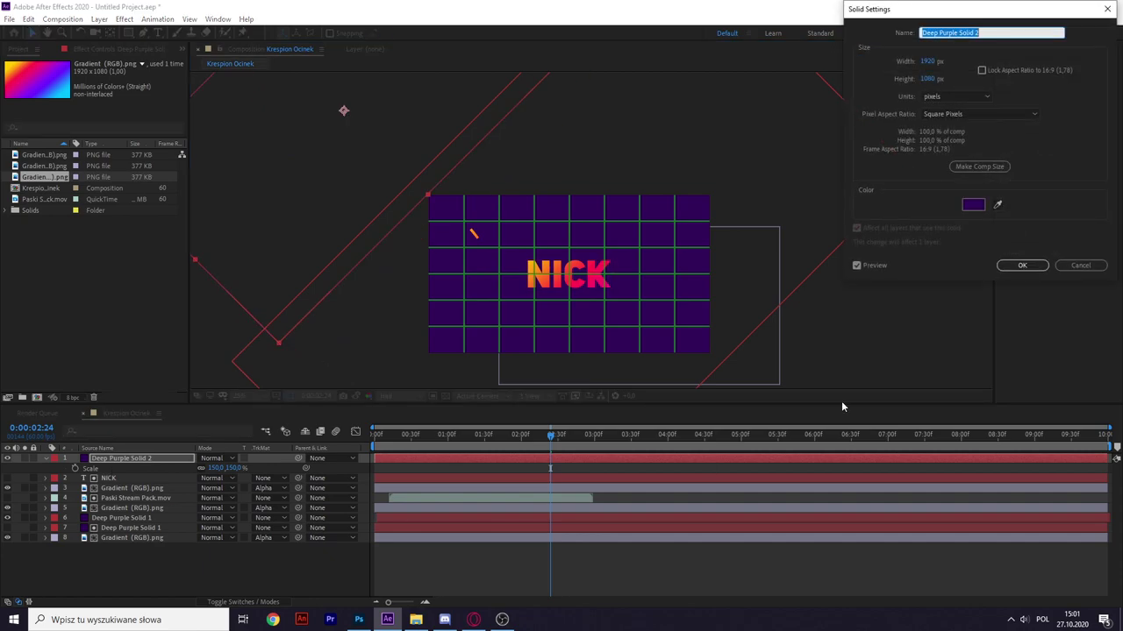
pyautogui.click(962, 205)
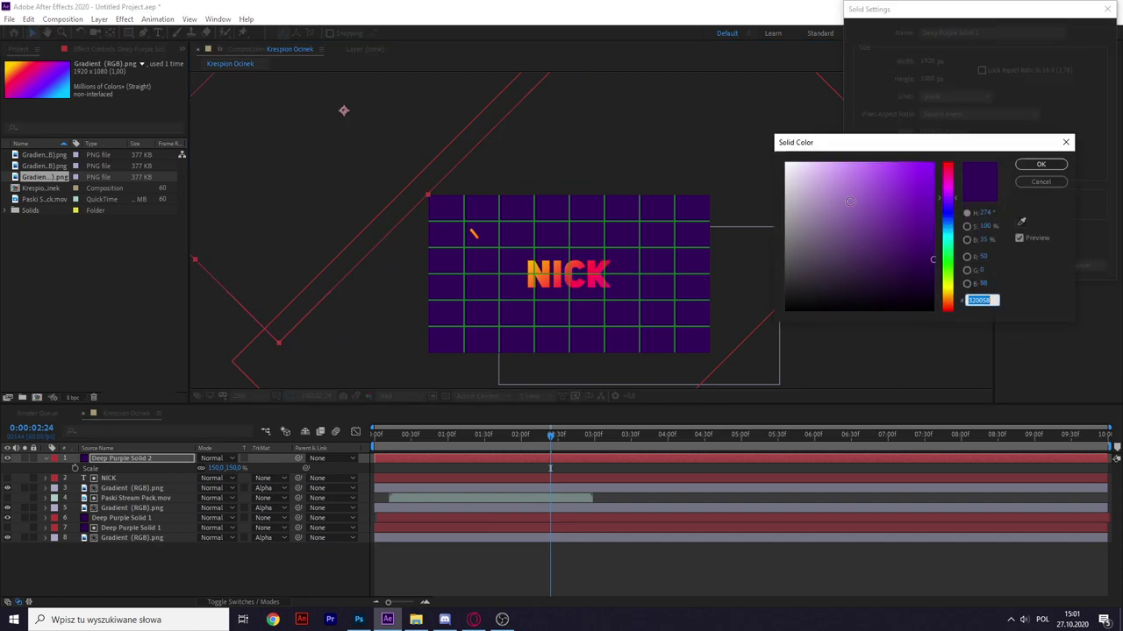
pyautogui.click(1042, 165)
pyautogui.click(1021, 267)
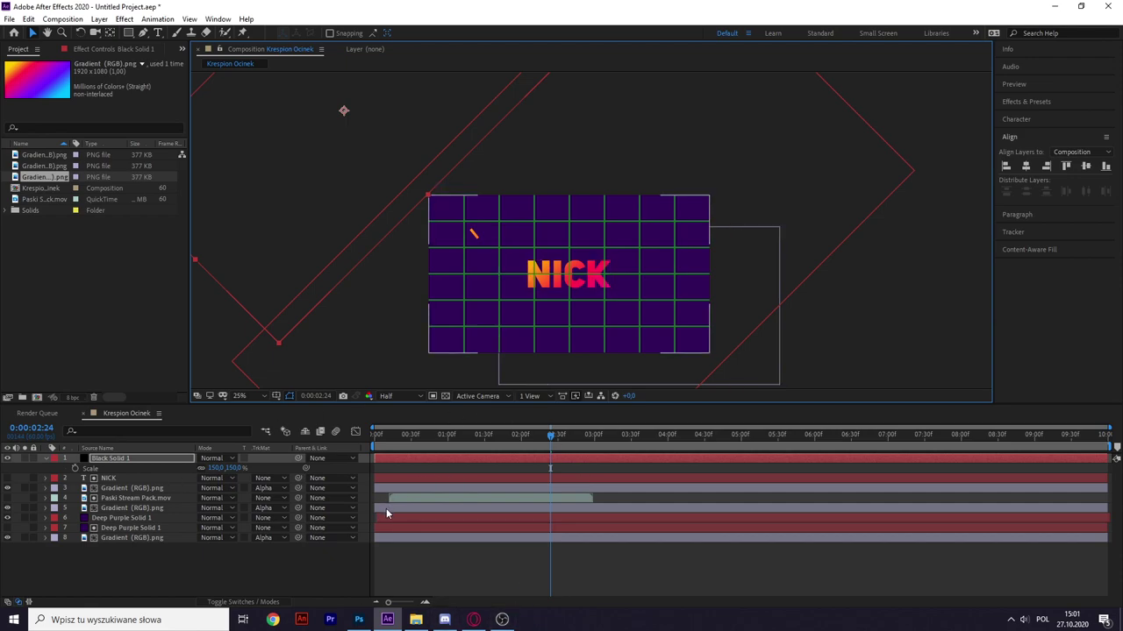
# - Keyframe Black Solid 1's Position and set an end position diagonally across the grid
pyautogui.press('s')
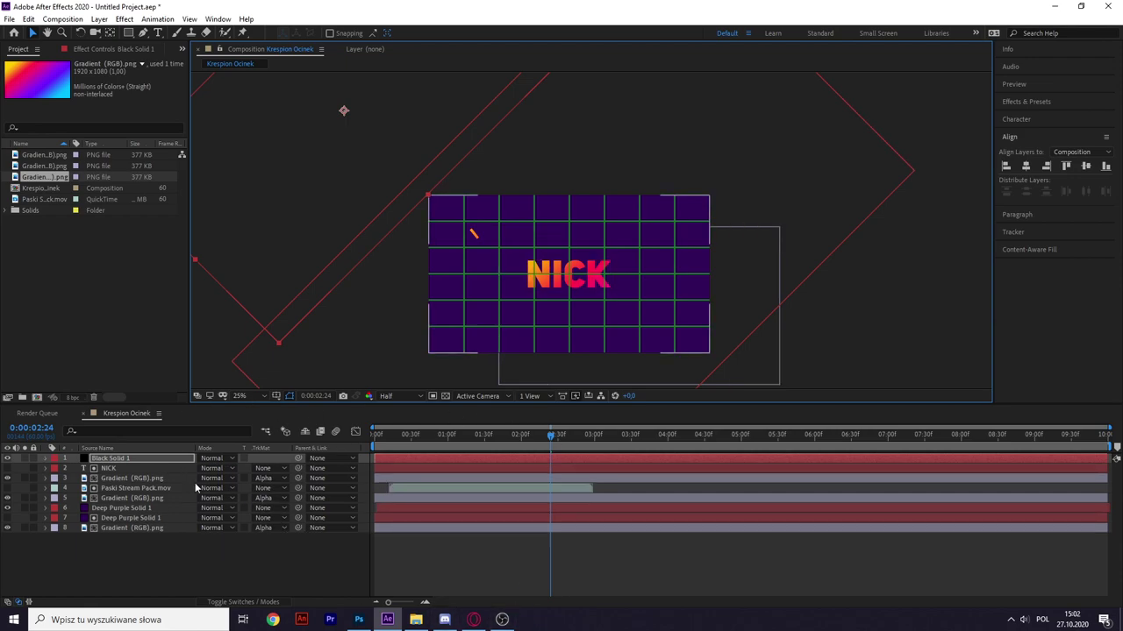
pyautogui.press('p')
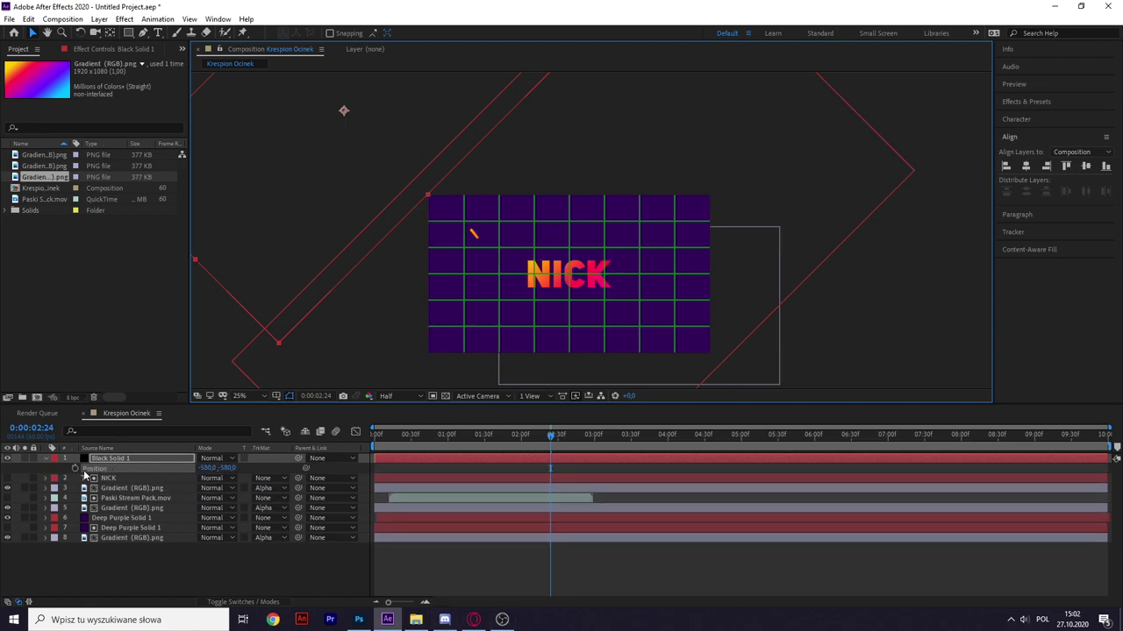
pyautogui.click(76, 468)
pyautogui.moveTo(552, 438); pyautogui.dragTo(606, 436)
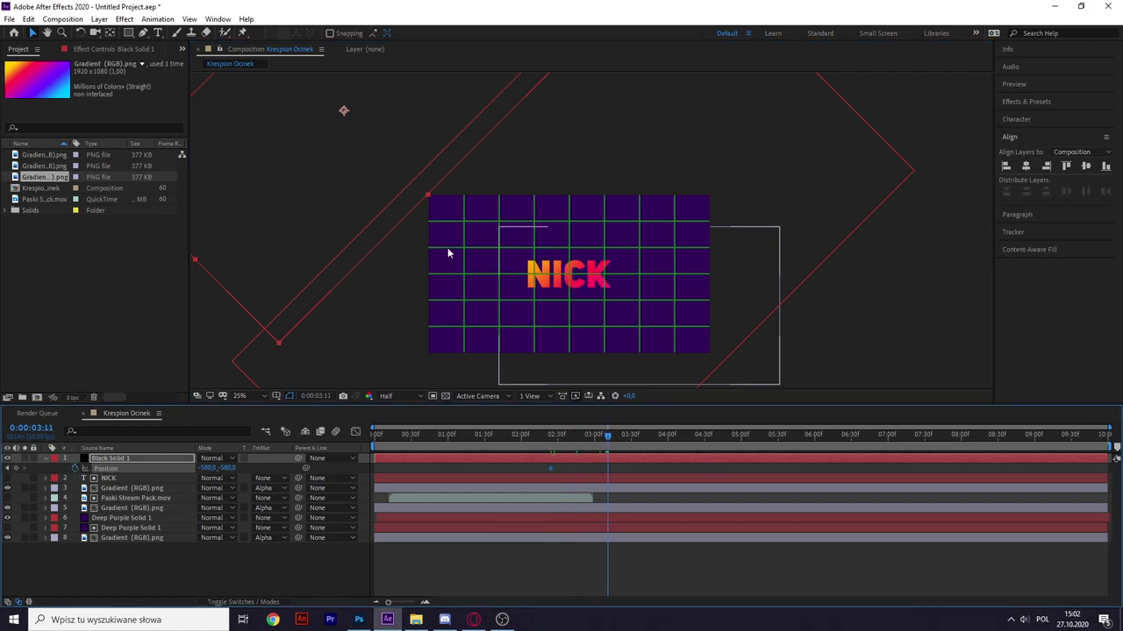
pyautogui.moveTo(450, 250); pyautogui.dragTo(926, 519)
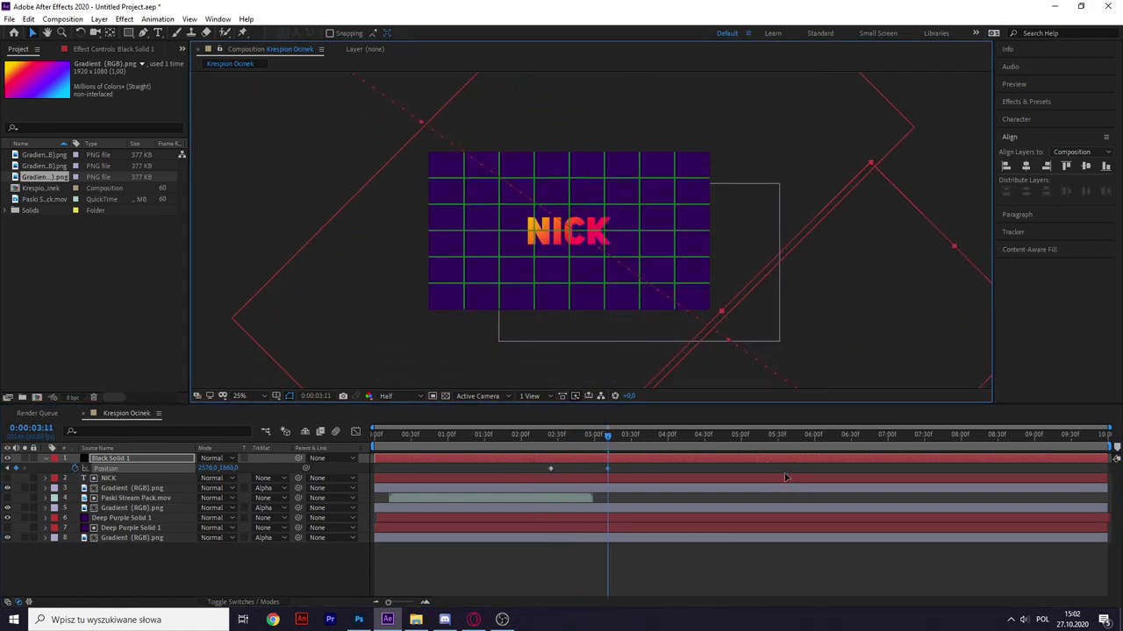
pyautogui.press('Down')
pyautogui.press('Down')
pyautogui.press('Down')
pyautogui.press('Right')
pyautogui.press('Right')
# - Move the end Position keyframe to 03:00, ease the speed curve, and preview the sweep
pyautogui.moveTo(607, 434); pyautogui.dragTo(521, 434)
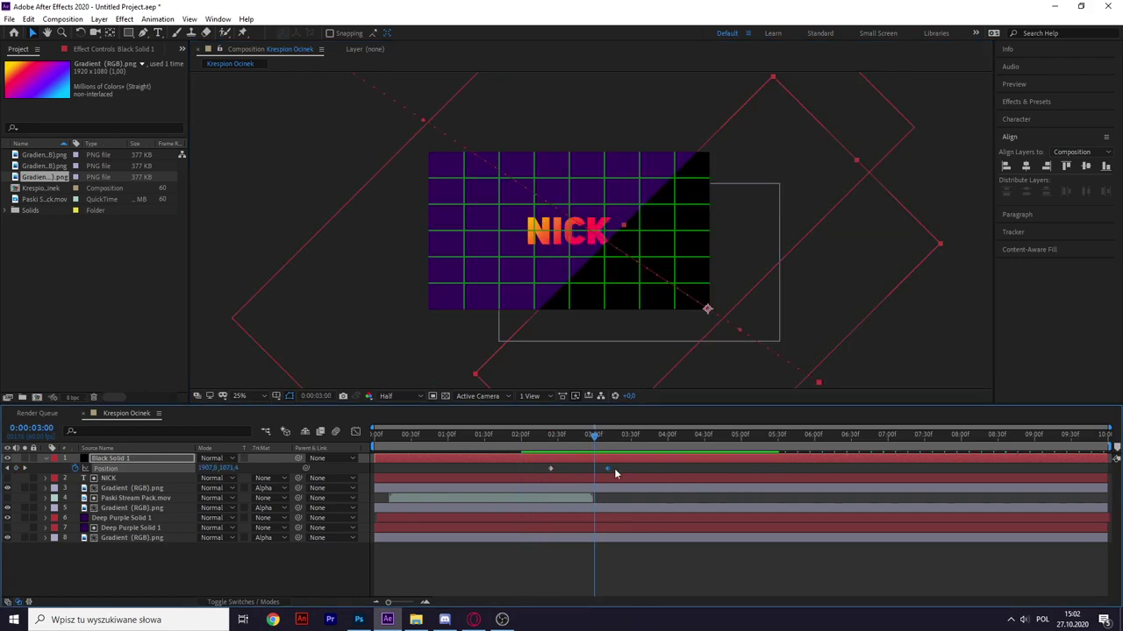
pyautogui.moveTo(607, 469); pyautogui.dragTo(596, 469)
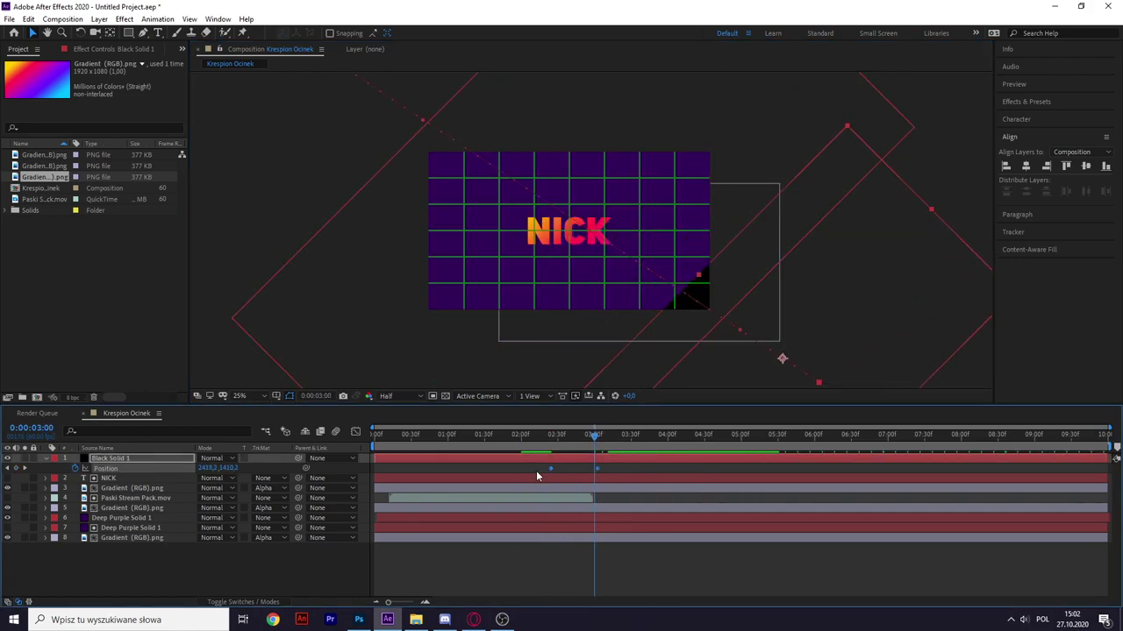
pyautogui.click(355, 432)
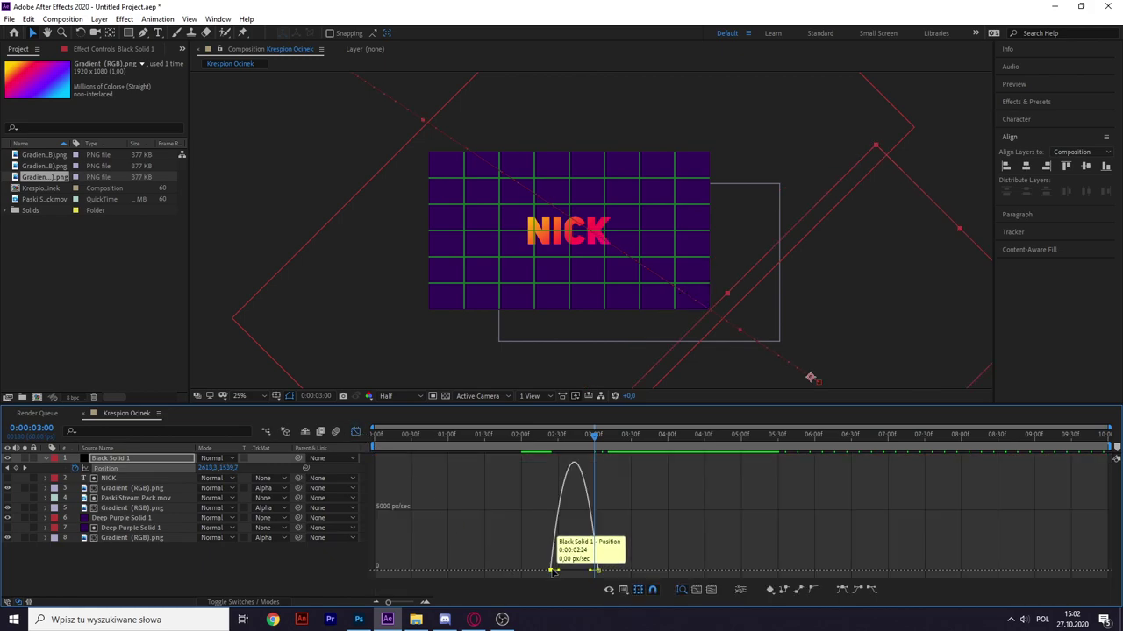
pyautogui.moveTo(550, 569); pyautogui.dragTo(559, 567)
pyautogui.click(355, 431)
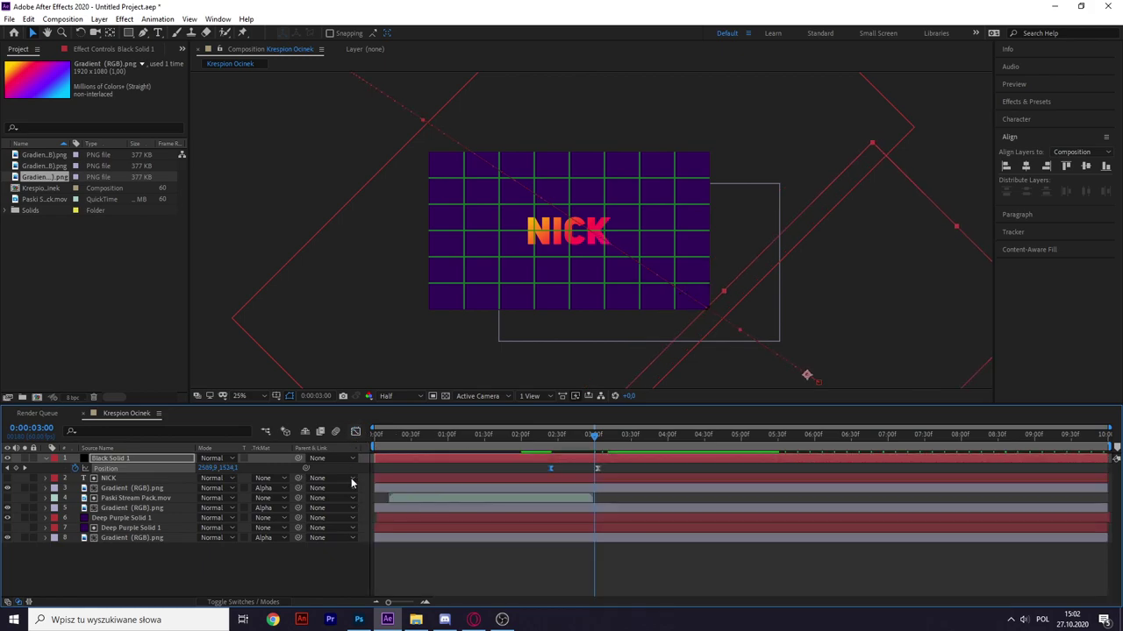
pyautogui.click(633, 466)
pyautogui.click(488, 431)
pyautogui.press('space')
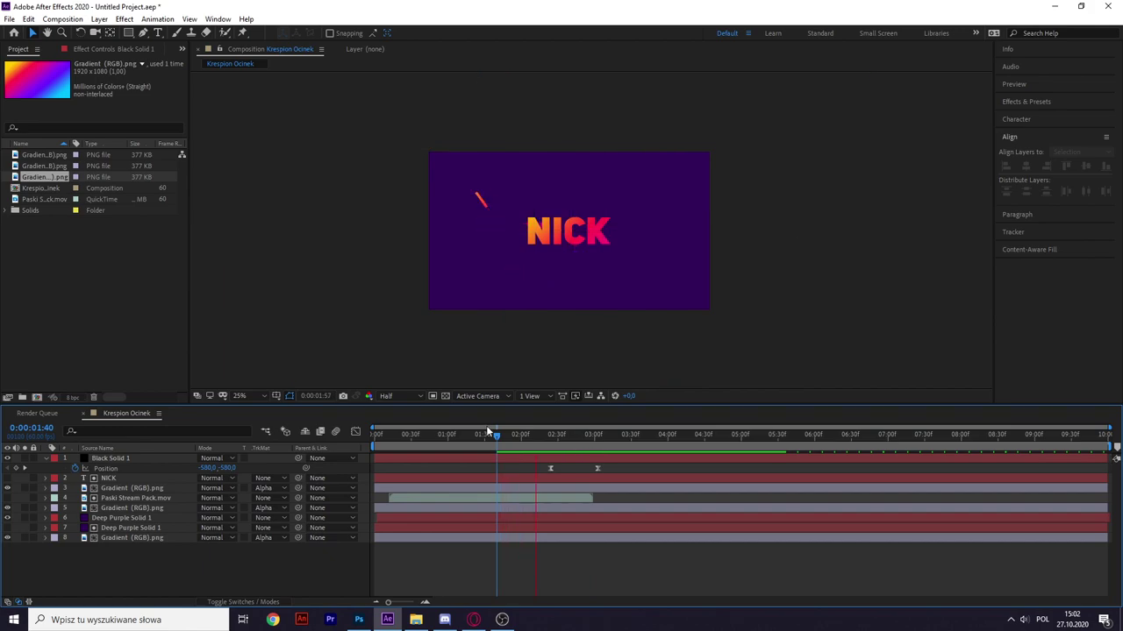
# - Collapse the solid's properties and add another Gradient (RGB).png layer to the composition
pyautogui.click(115, 458)
pyautogui.hotkey('ctrl', 'shift', 'a')
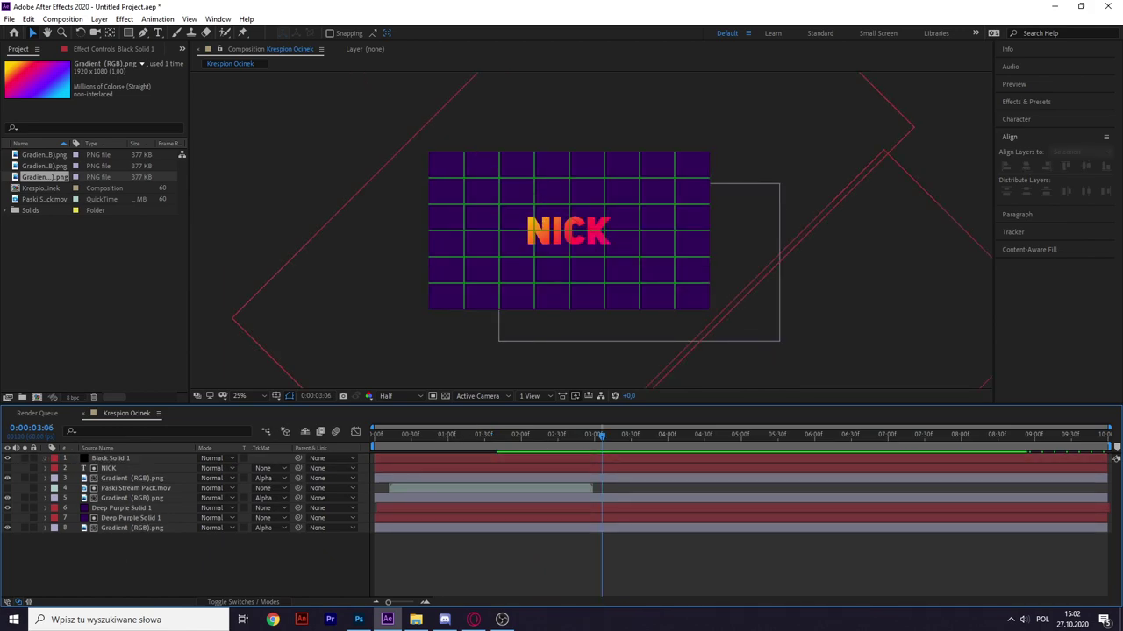
pyautogui.hotkey('ctrl', 'd')
pyautogui.moveTo(44, 188); pyautogui.dragTo(122, 472)
# - Set the gradient's track matte to Black Solid 1's alpha, preview from 01:18, and duplicate Black Solid 1
pyautogui.click(263, 468)
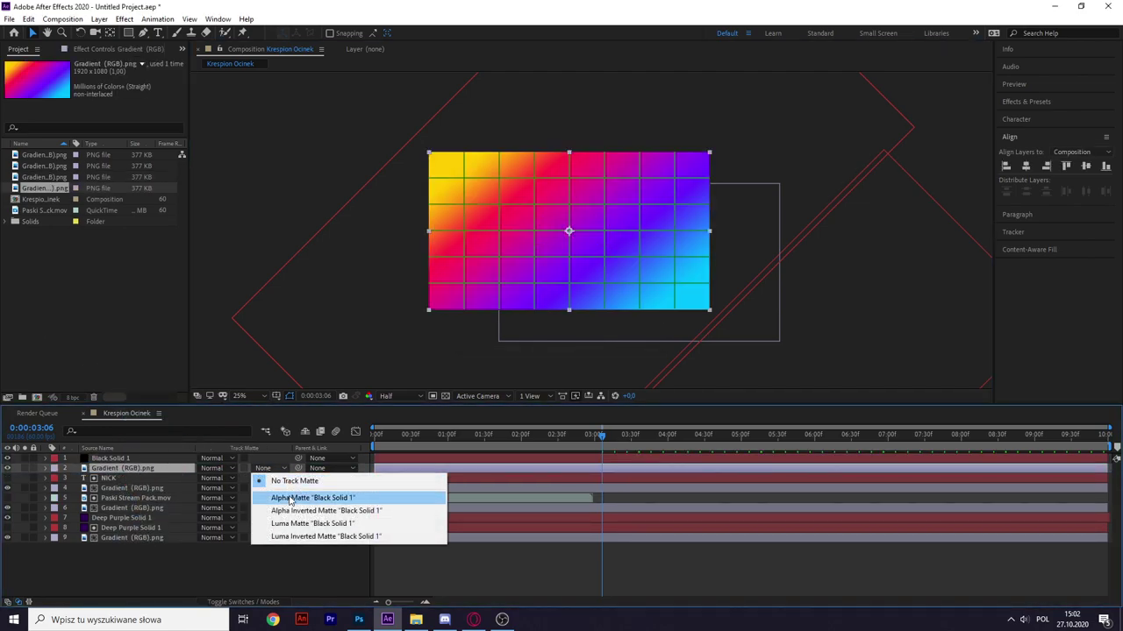
pyautogui.click(290, 498)
pyautogui.moveTo(606, 434); pyautogui.dragTo(470, 434)
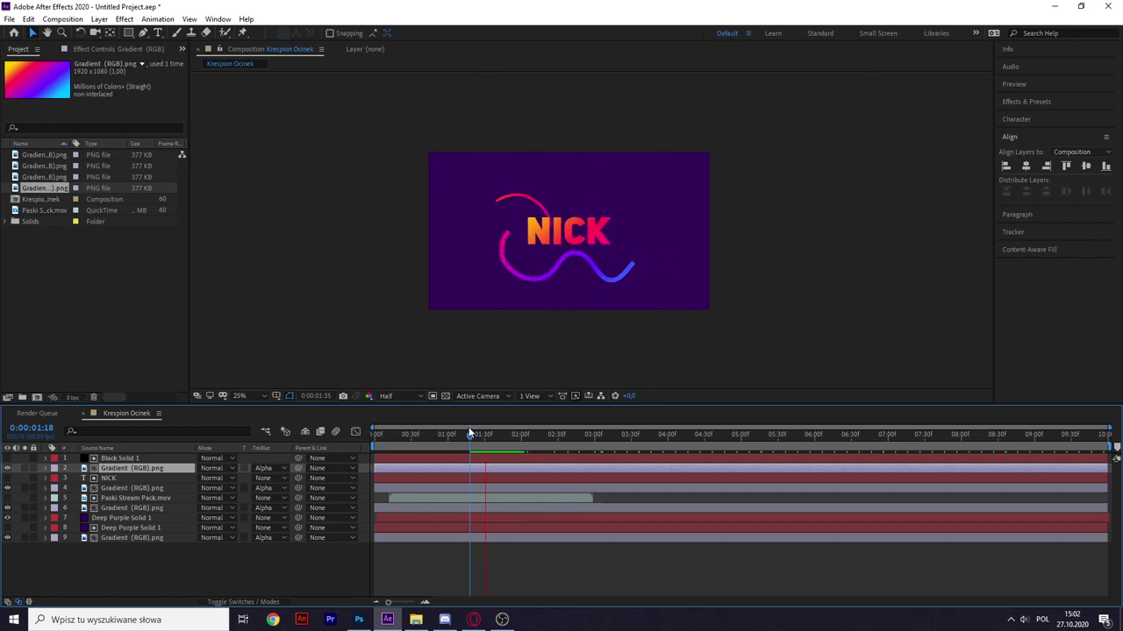
pyautogui.press('space')
pyautogui.click(114, 457)
pyautogui.hotkey('ctrl', 'd')
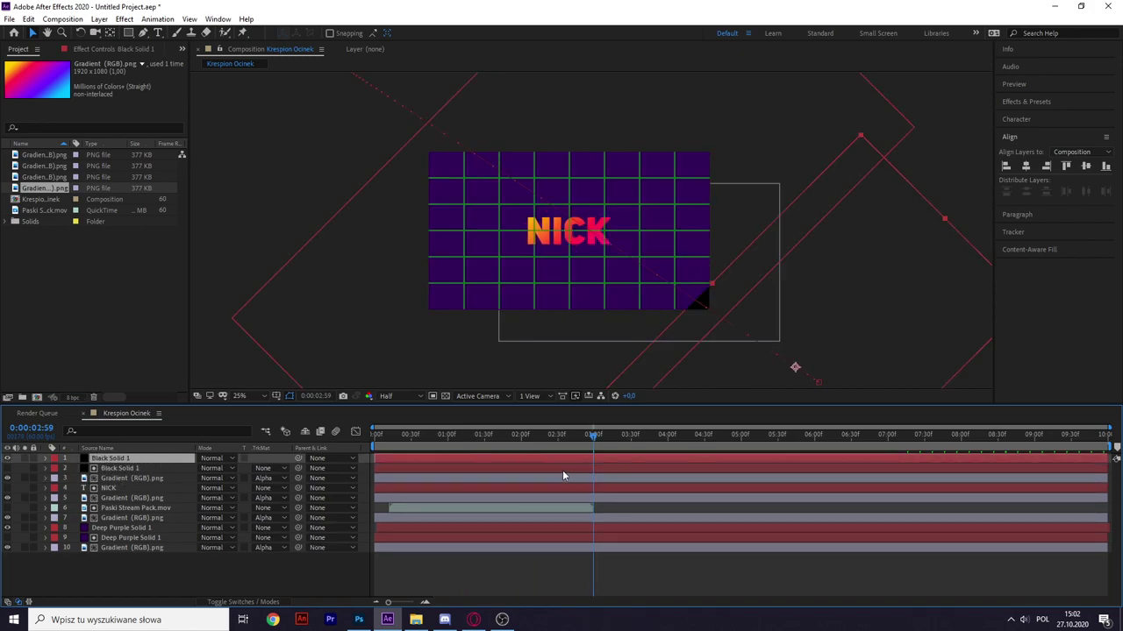
# - Return to 01:59 and inspect the top solid's colour settings, cancelling without changes
pyautogui.moveTo(588, 439); pyautogui.dragTo(520, 439)
pyautogui.click(95, 464)
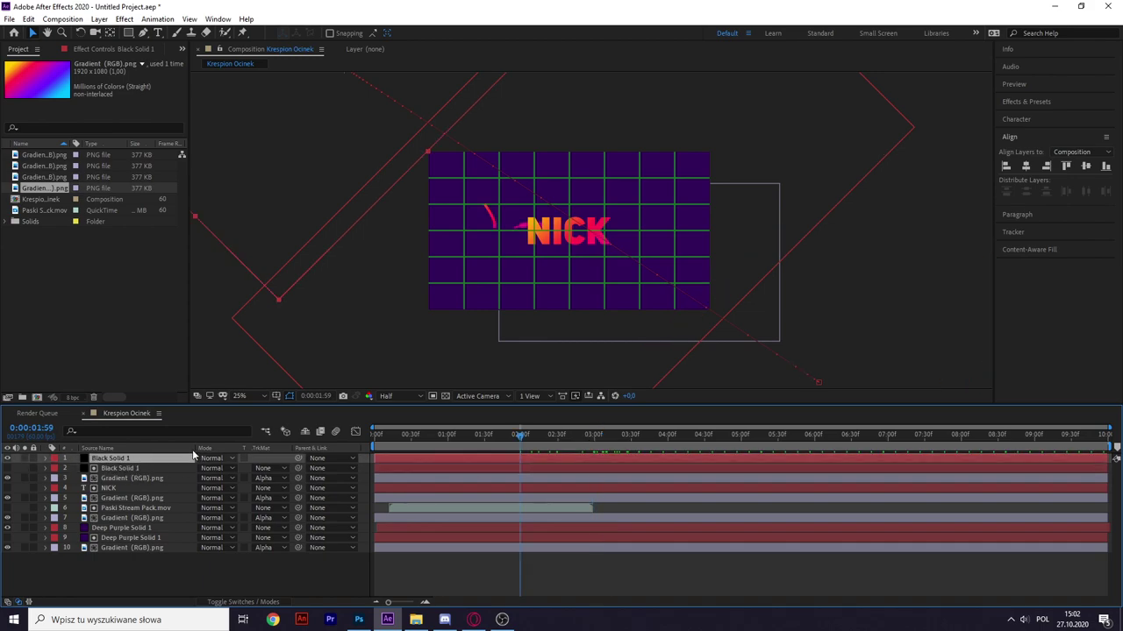
pyautogui.click(107, 463)
pyautogui.hotkey('ctrl', 'shift', 'y')
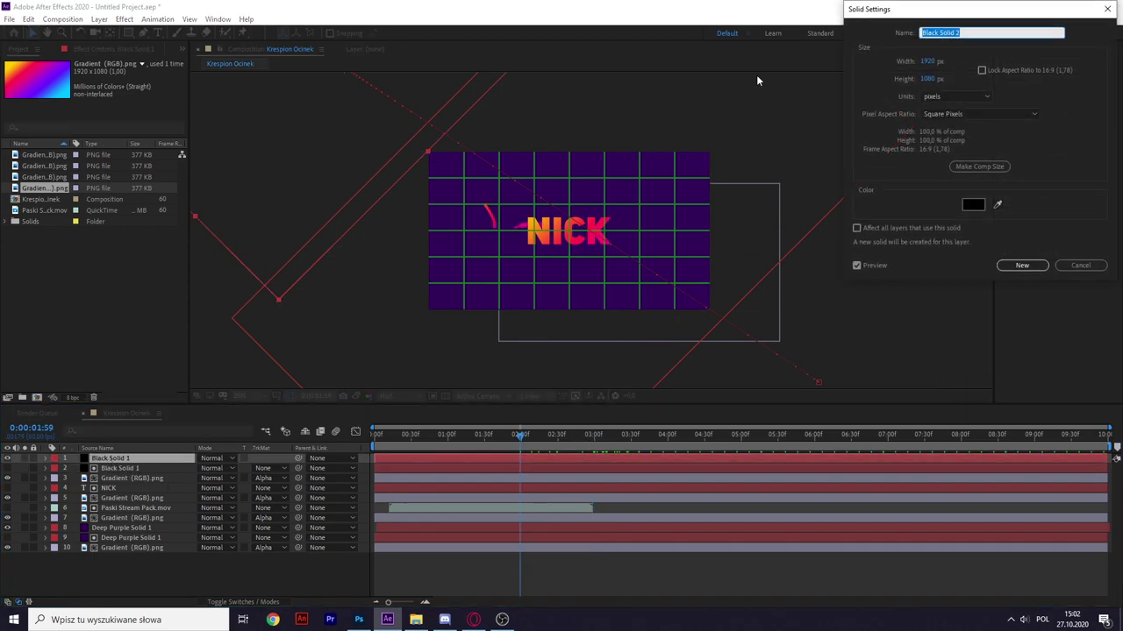
pyautogui.click(974, 204)
pyautogui.click(1049, 182)
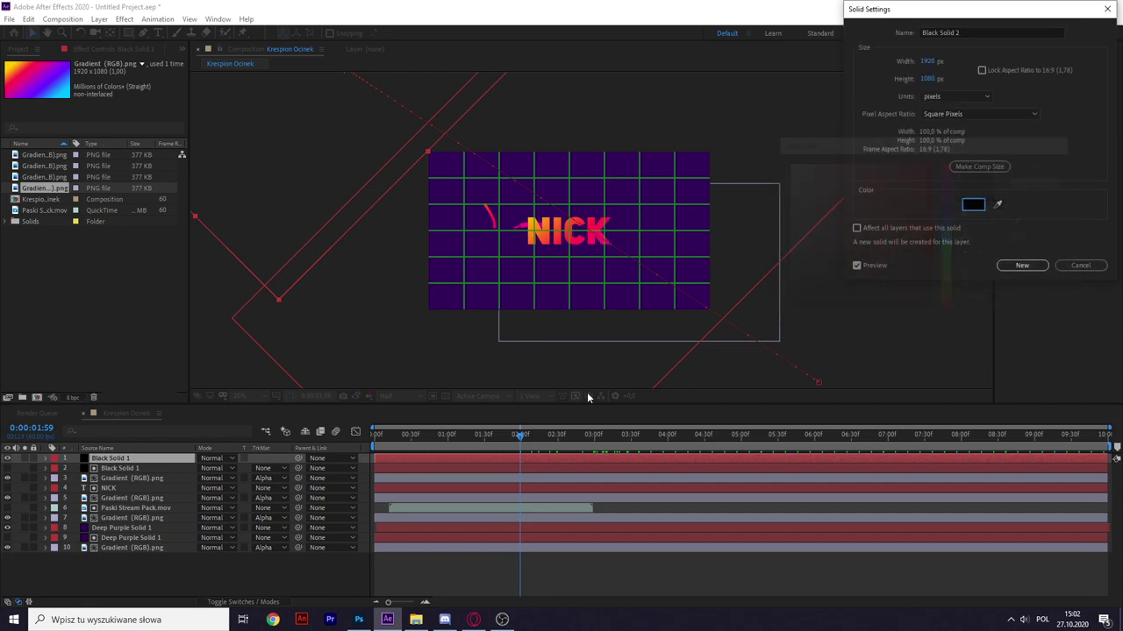
pyautogui.click(1080, 266)
# - Create a new solid from the purple colour of layer 9's solid
pyautogui.click(138, 539)
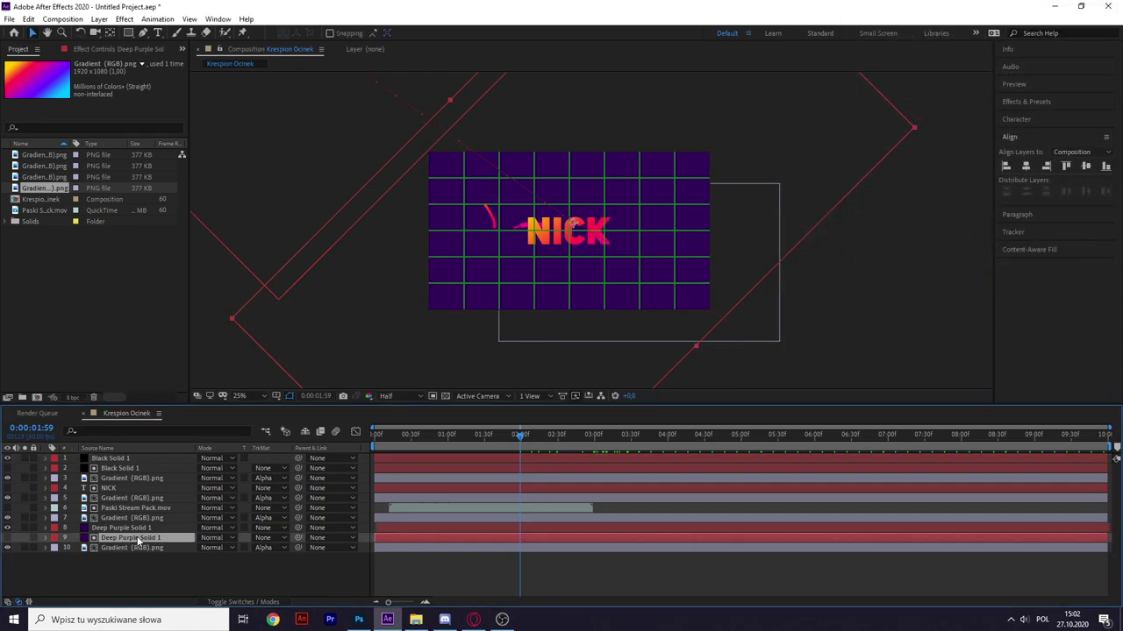
pyautogui.hotkey('ctrl', 'shift', 'y')
pyautogui.click(973, 205)
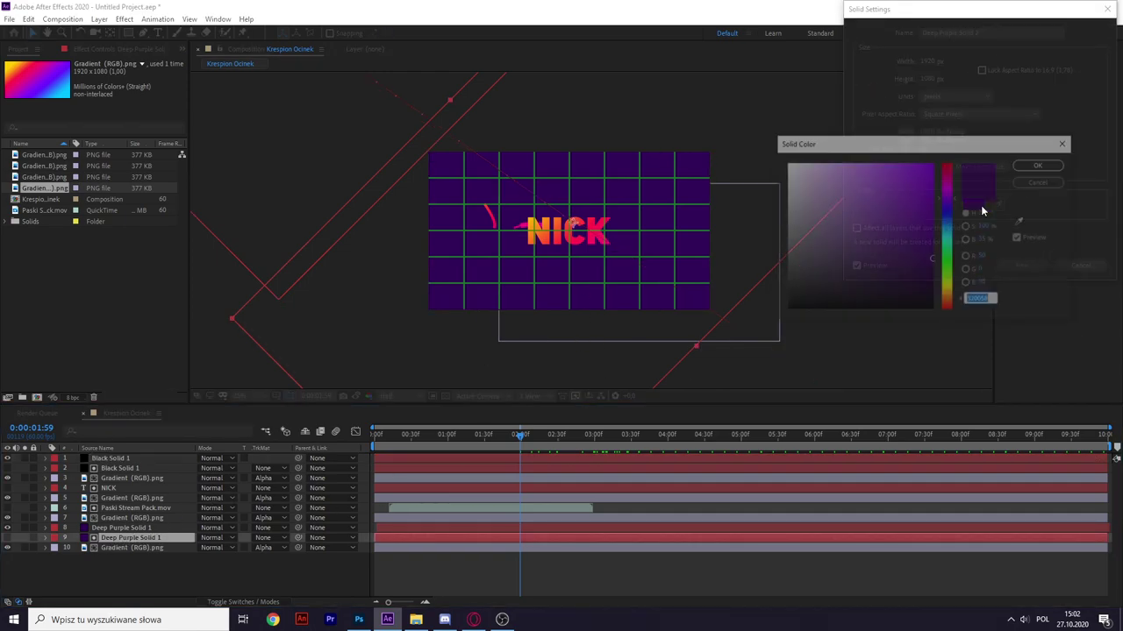
pyautogui.click(980, 298)
pyautogui.click(1022, 265)
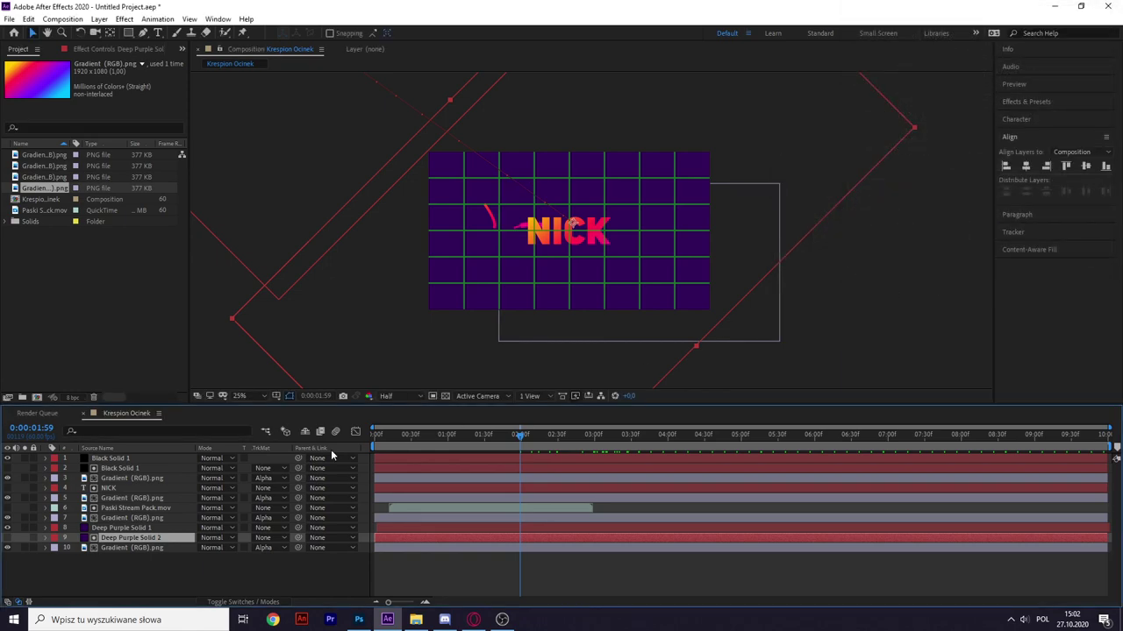
# - Recolour the top Black Solid 1 to purple, turning it into Deep Purple Solid 3
pyautogui.click(137, 459)
pyautogui.hotkey('ctrl', 'shift', 'y')
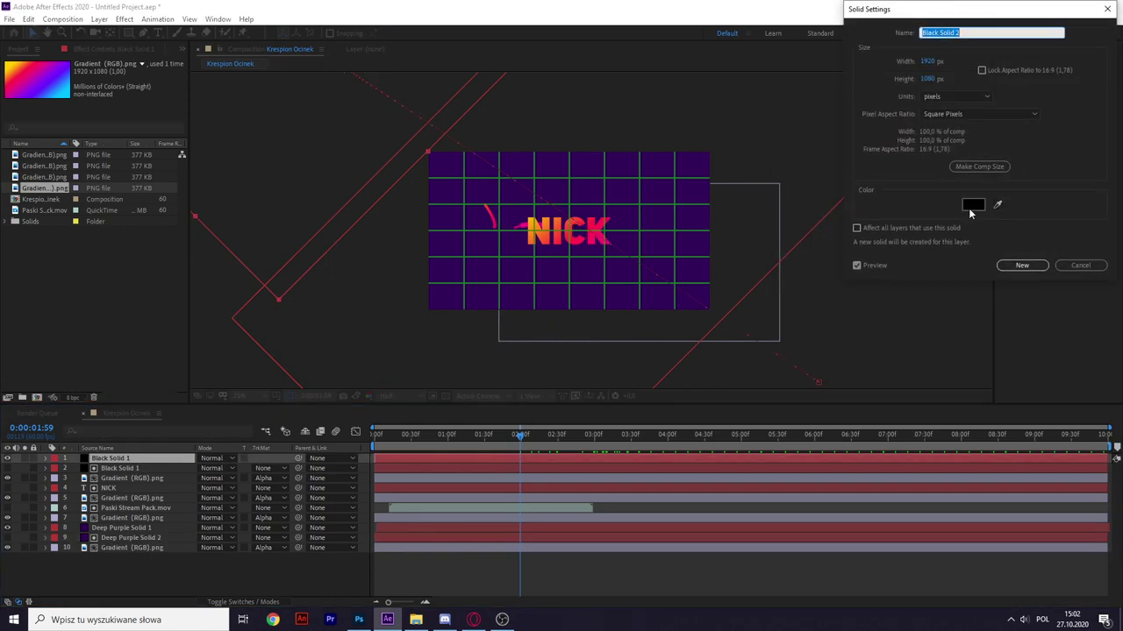
pyautogui.click(973, 204)
pyautogui.click(980, 298)
pyautogui.click(1022, 265)
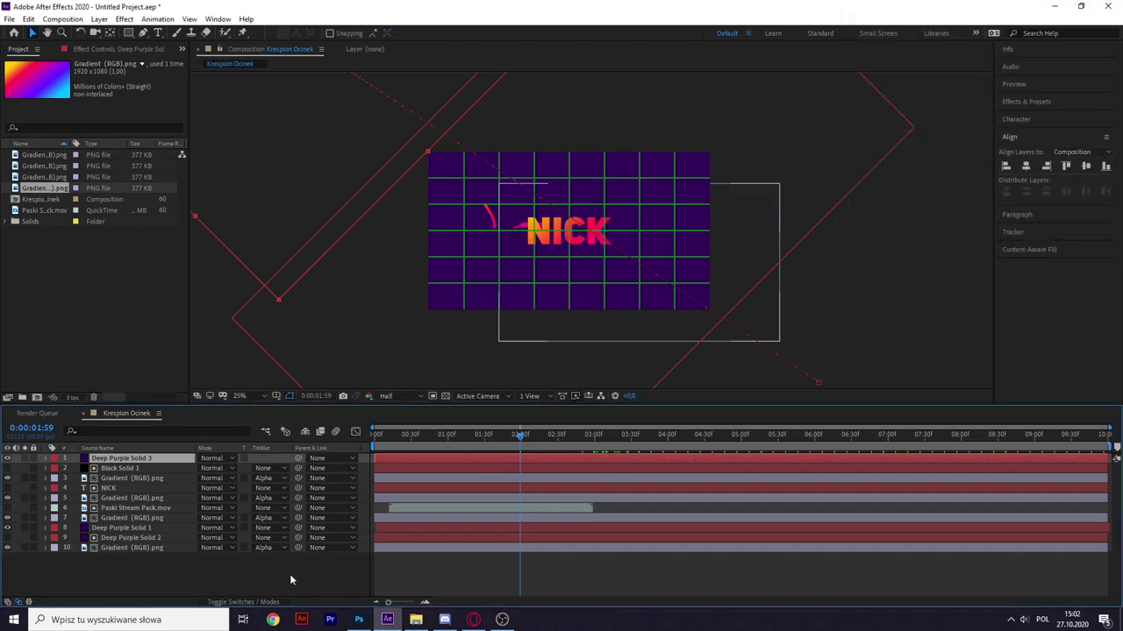
pyautogui.click(291, 579)
# - Duplicate Black Solid 1 and move the copy to the top of the layer stack
pyautogui.moveTo(518, 437); pyautogui.dragTo(394, 442)
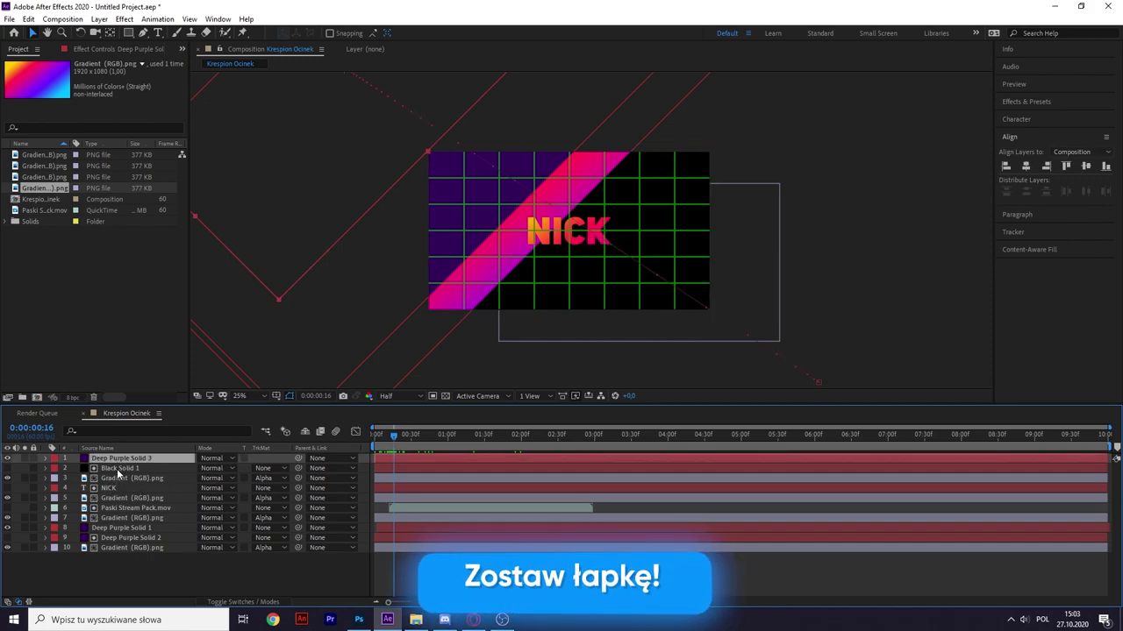
pyautogui.click(117, 468)
pyautogui.hotkey('ctrl', 'd')
pyautogui.moveTo(117, 469); pyautogui.dragTo(119, 458)
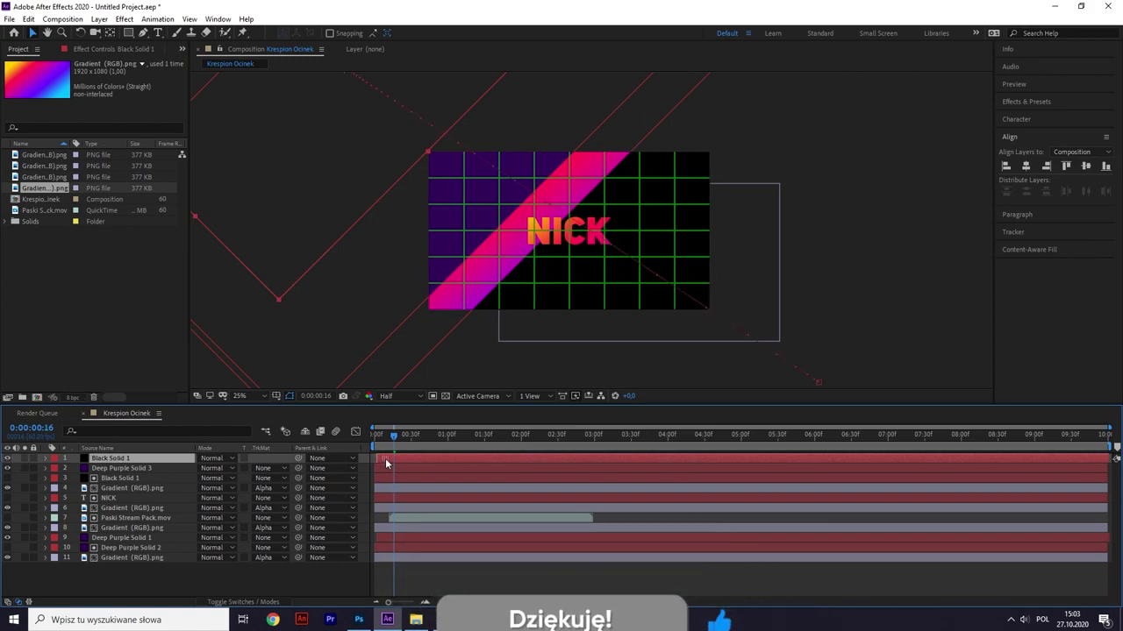
pyautogui.click(384, 470)
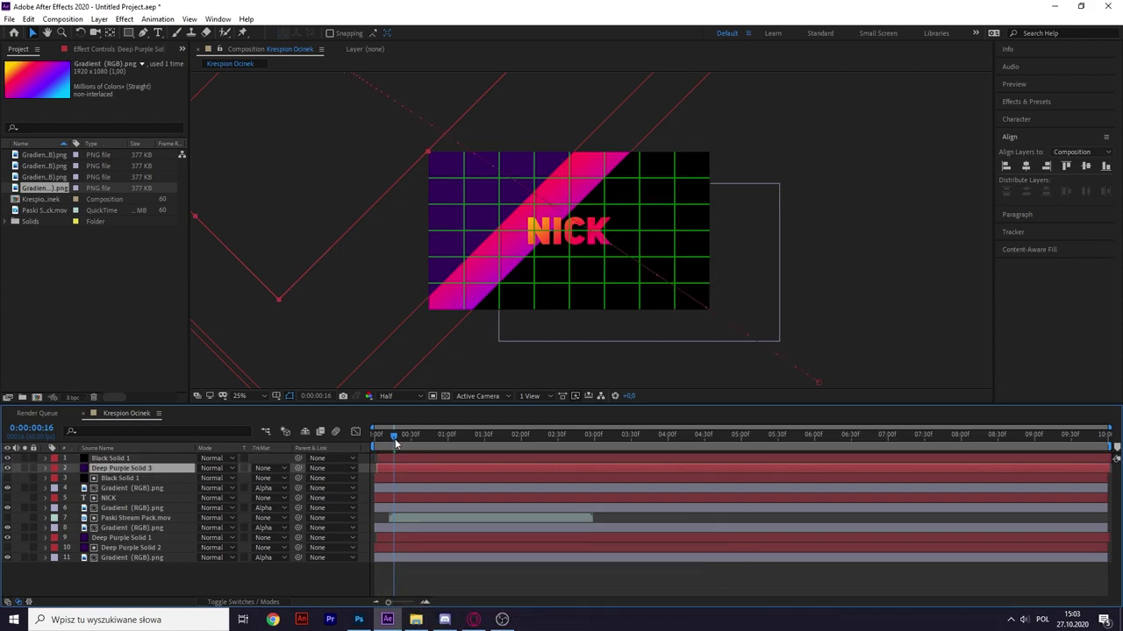
pyautogui.moveTo(395, 443); pyautogui.dragTo(397, 441)
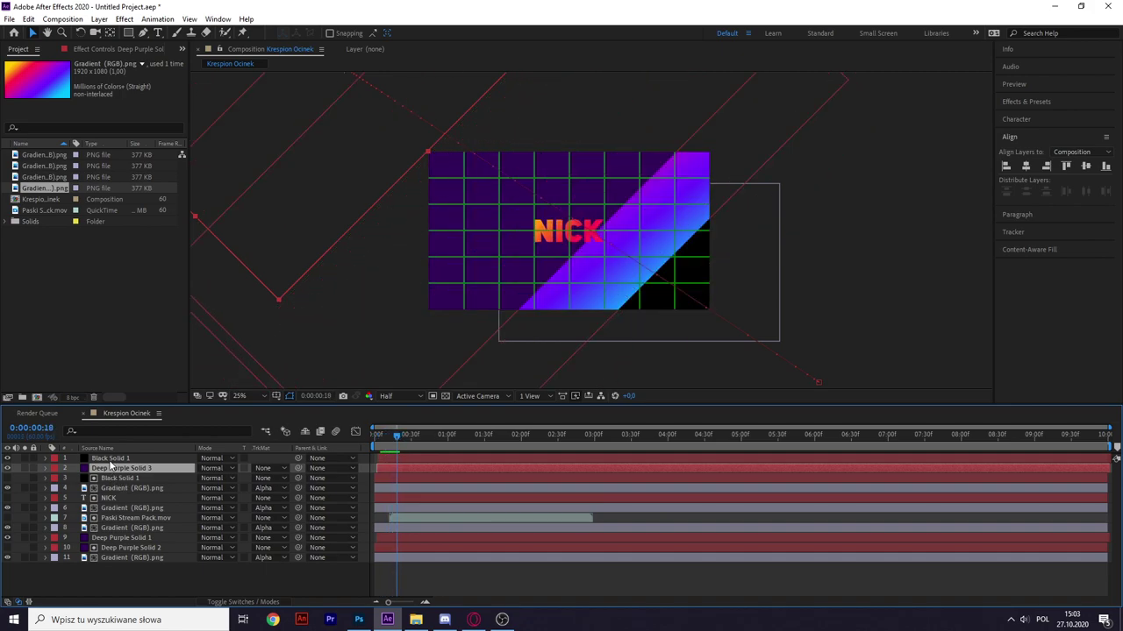
# - Scrub and play the preview around 0:16–0:22 to check the second wipe
pyautogui.click(112, 459)
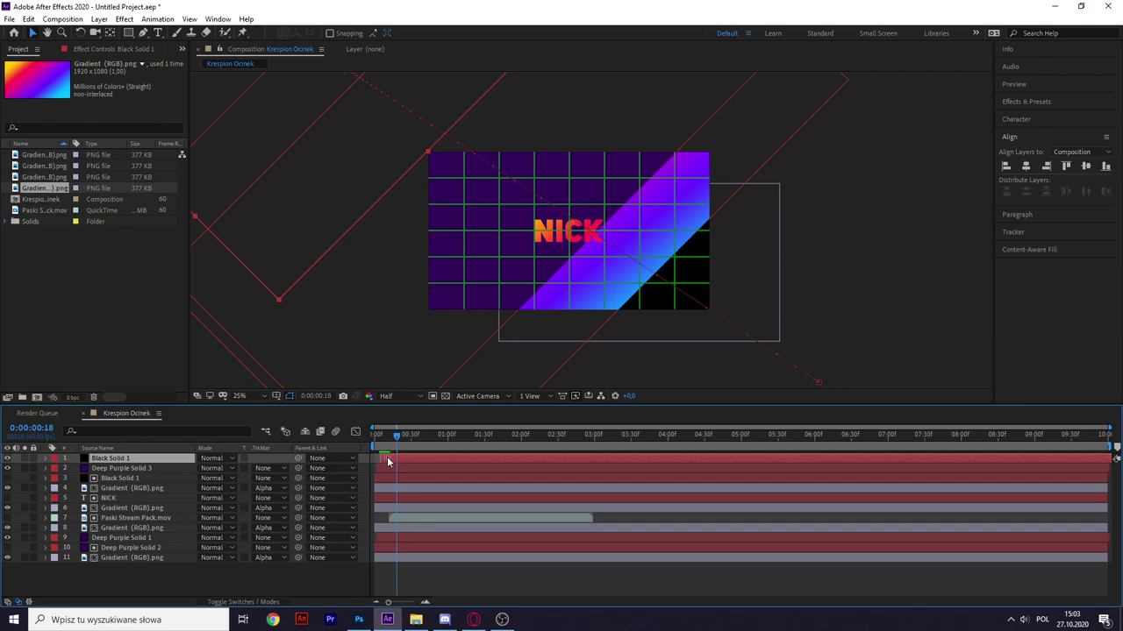
pyautogui.moveTo(399, 442); pyautogui.dragTo(376, 435)
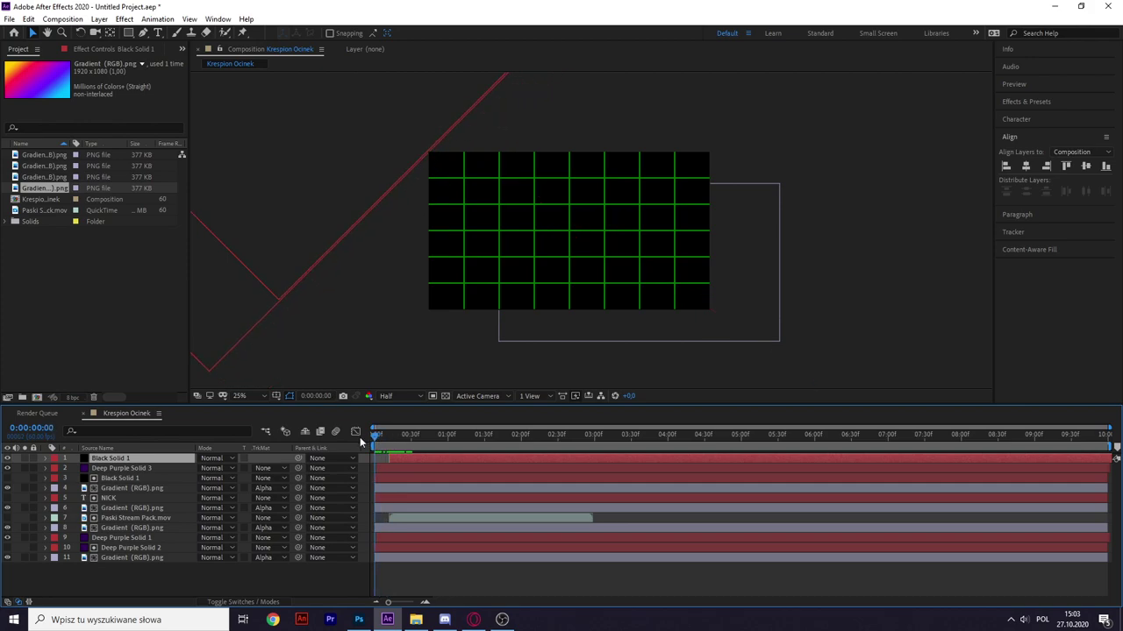
pyautogui.press('space')
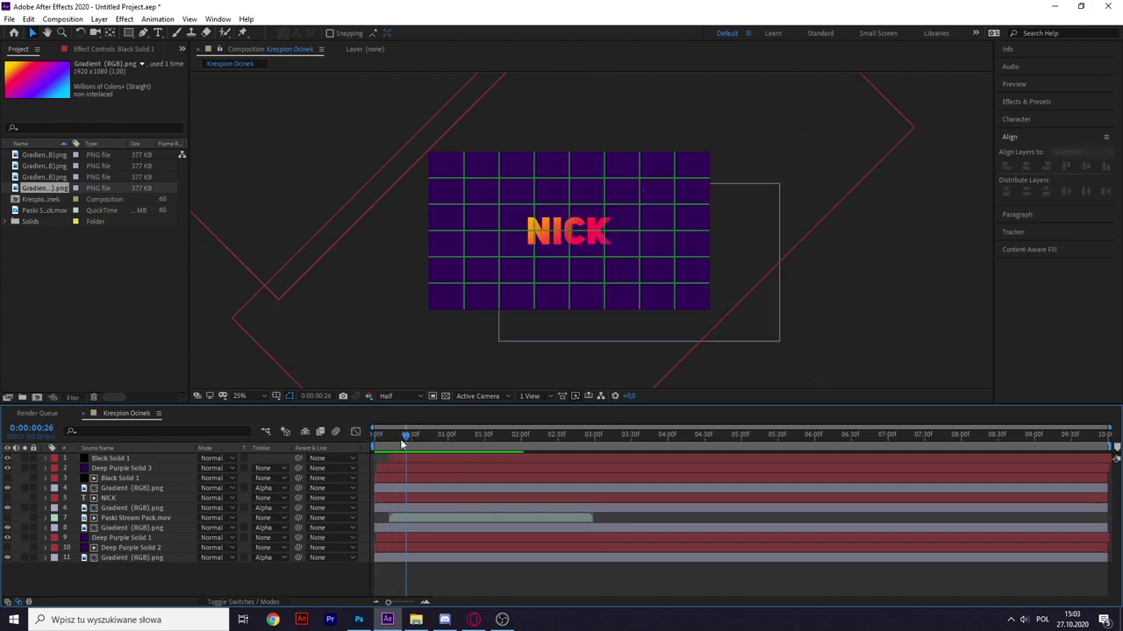
pyautogui.moveTo(400, 439); pyautogui.dragTo(394, 434)
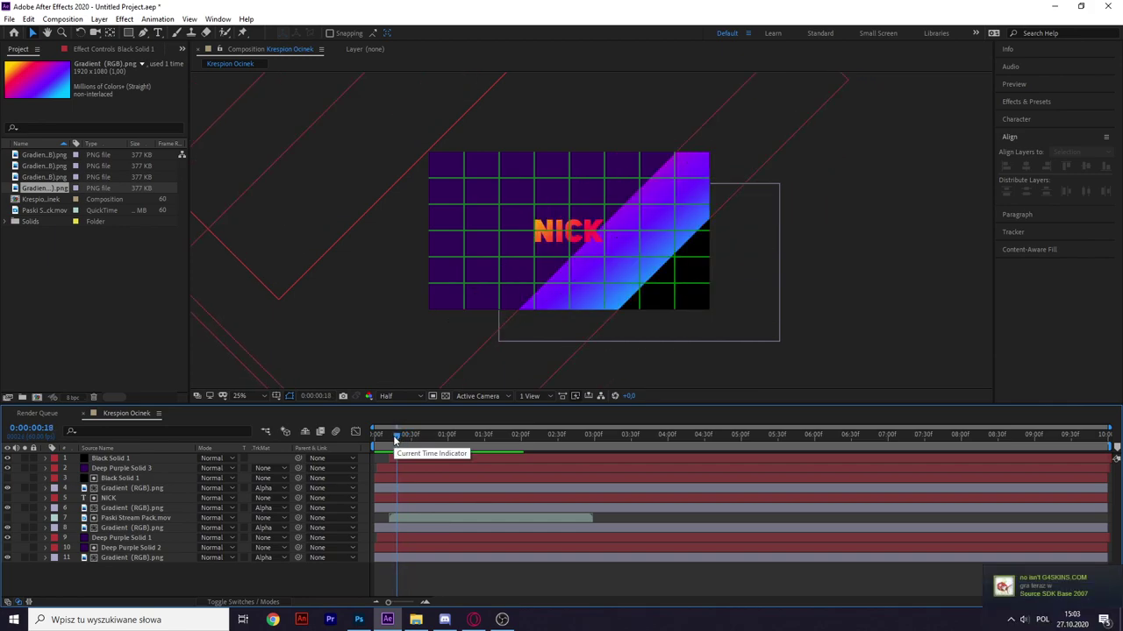
pyautogui.moveTo(395, 434); pyautogui.dragTo(593, 435)
pyautogui.click(667, 497)
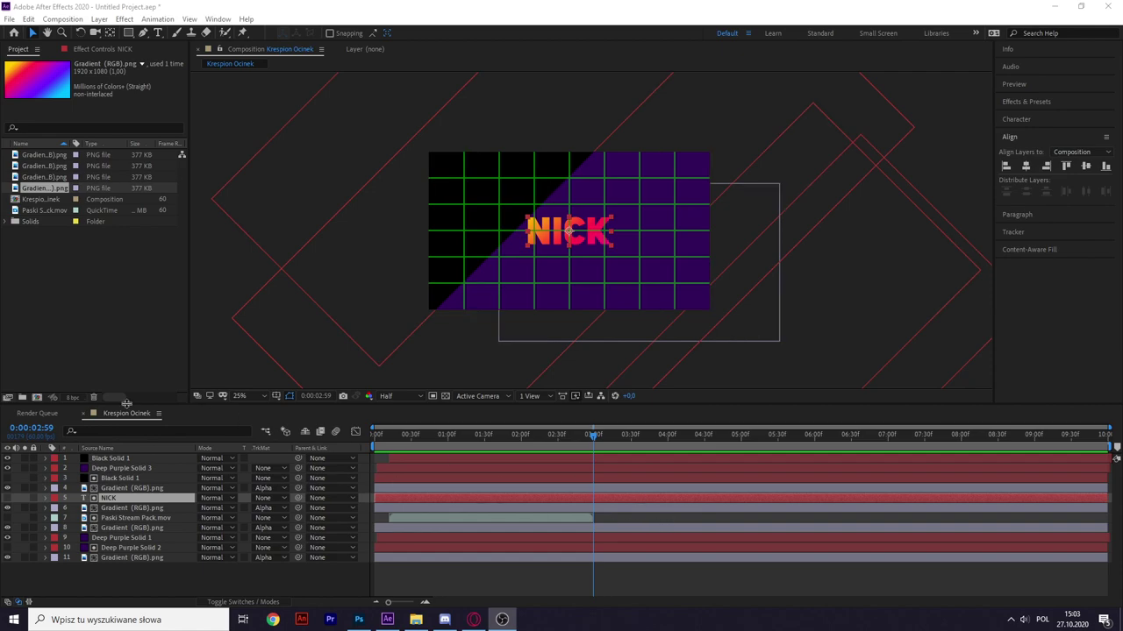
# - Replace the top Black Solid 1 with a fresh duplicate placed at the top of the stack
pyautogui.click(109, 459)
pyautogui.moveTo(590, 441)
pyautogui.mouseDown()
pyautogui.moveTo(561, 435)
pyautogui.moveTo(586, 441)
pyautogui.mouseUp()
pyautogui.press('Delete')
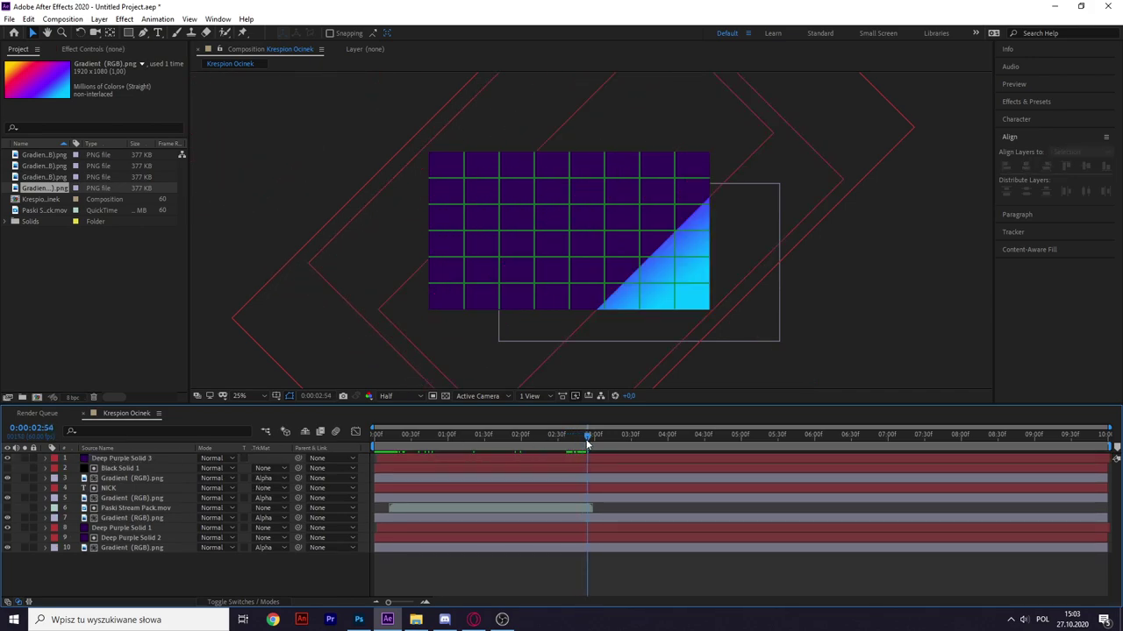
pyautogui.click(112, 470)
pyautogui.hotkey('ctrl', 'd')
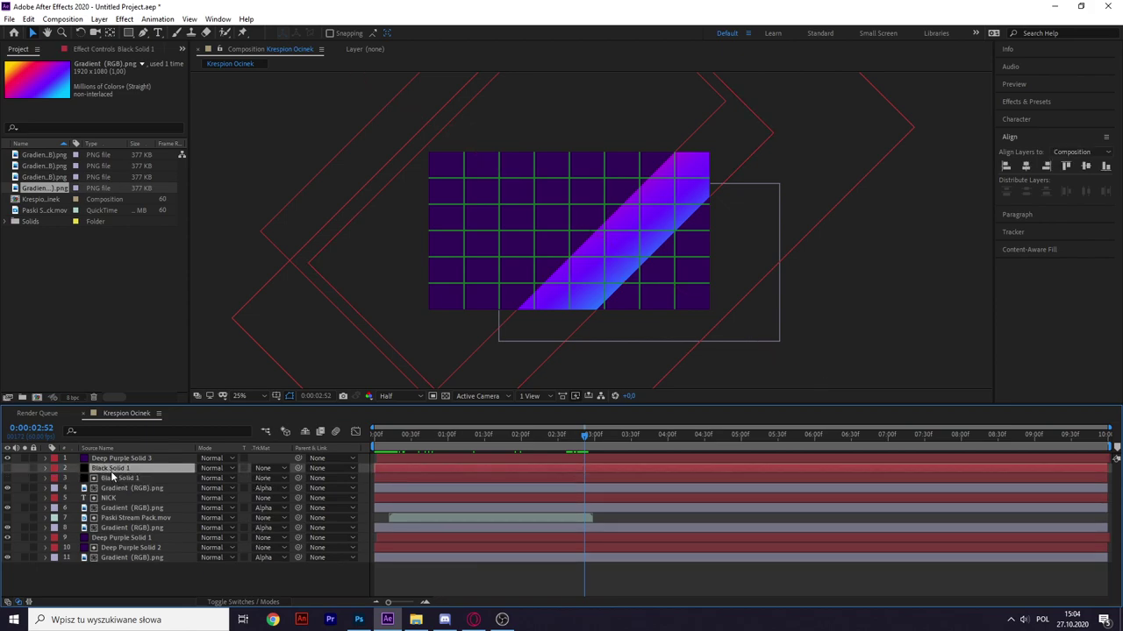
pyautogui.moveTo(114, 466); pyautogui.dragTo(114, 459)
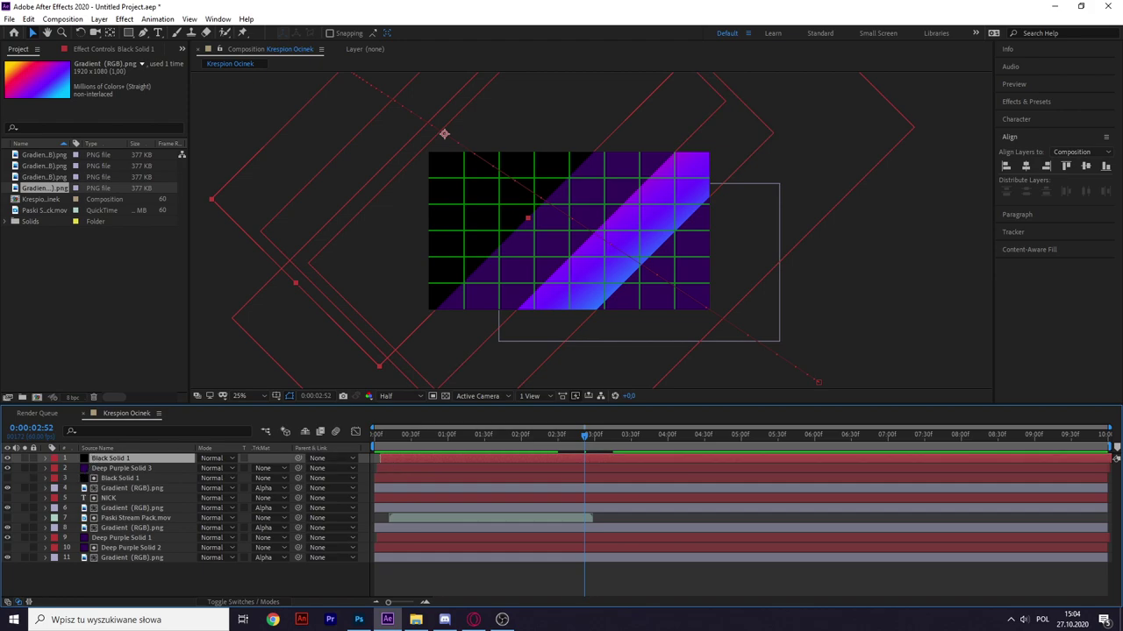
# - Add a Gradient (RGB).png layer and set its track matte to Alpha Matte 'Black Solid 1'
pyautogui.press('super+e')
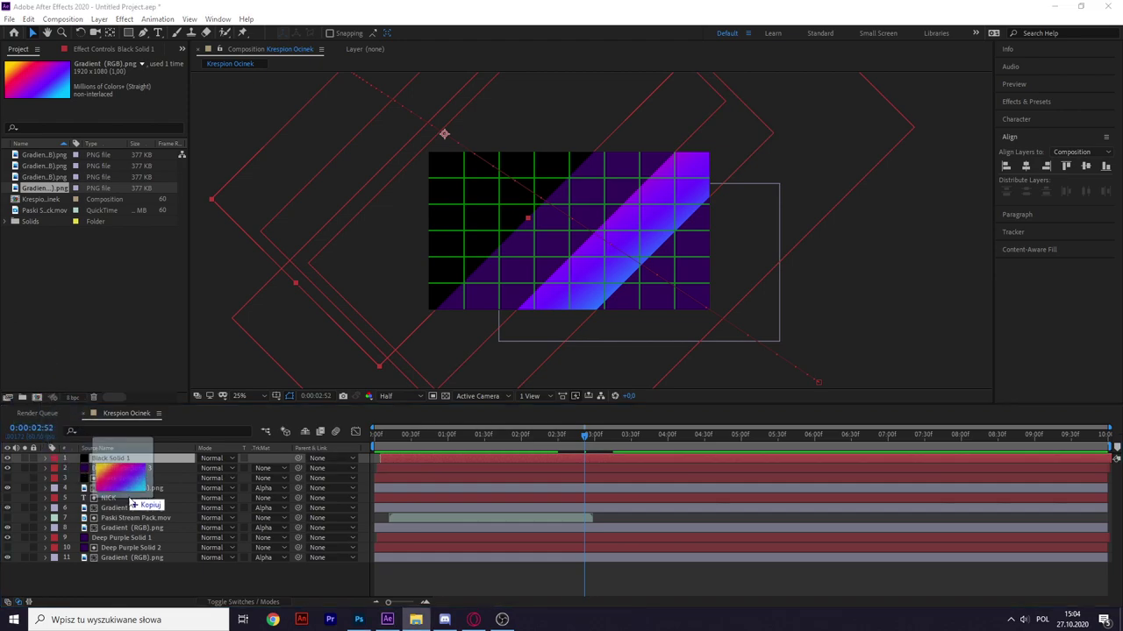
pyautogui.moveTo(156, 494); pyautogui.dragTo(167, 578)
pyautogui.moveTo(106, 462); pyautogui.dragTo(106, 464)
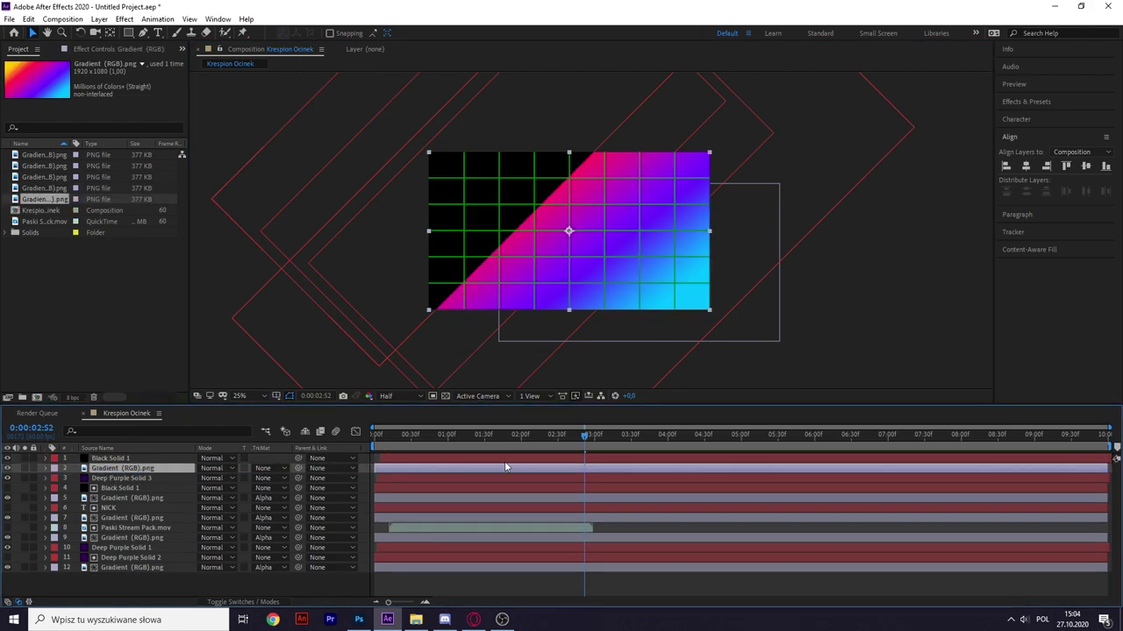
pyautogui.click(283, 471)
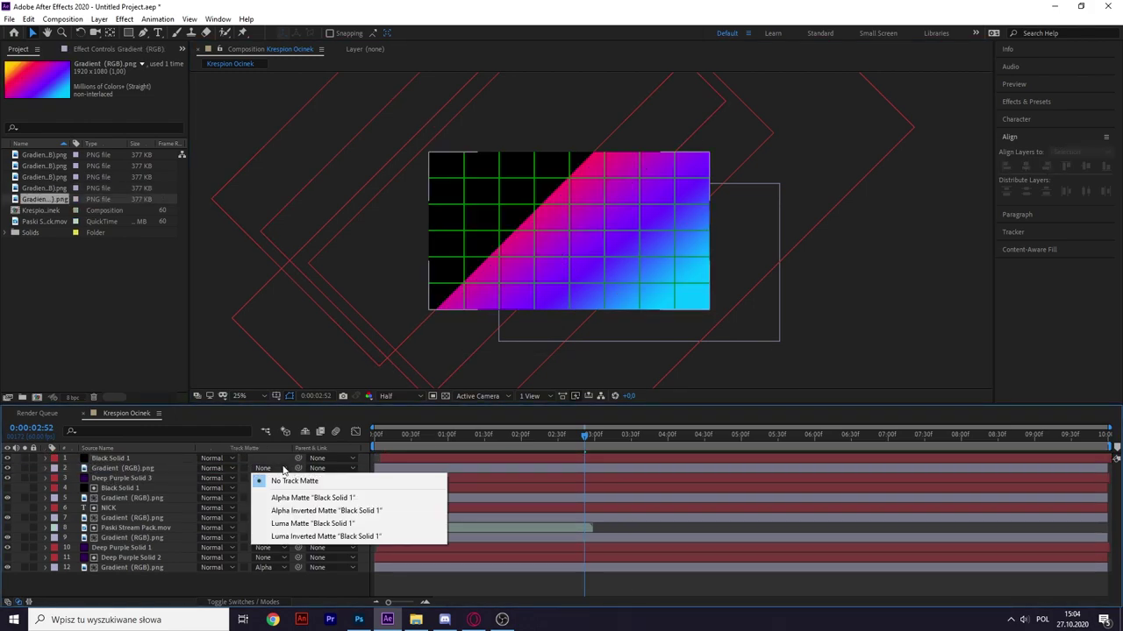
pyautogui.click(282, 491)
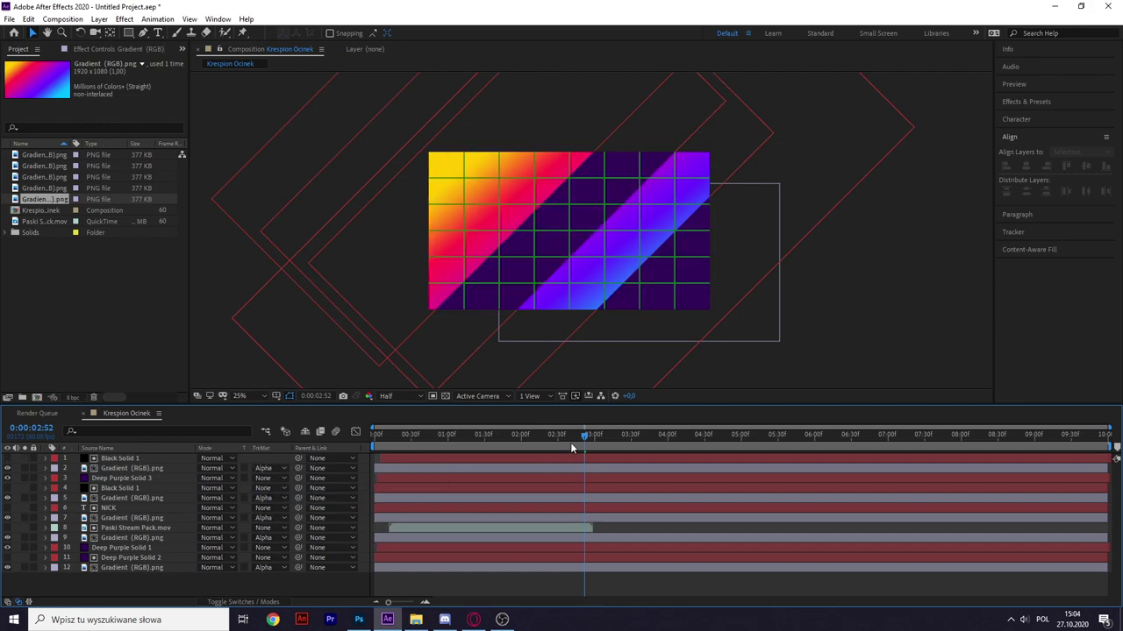
# - Scrub through the wipe to 0:00:02:54 and select layers 8–12
pyautogui.moveTo(575, 437); pyautogui.dragTo(591, 439)
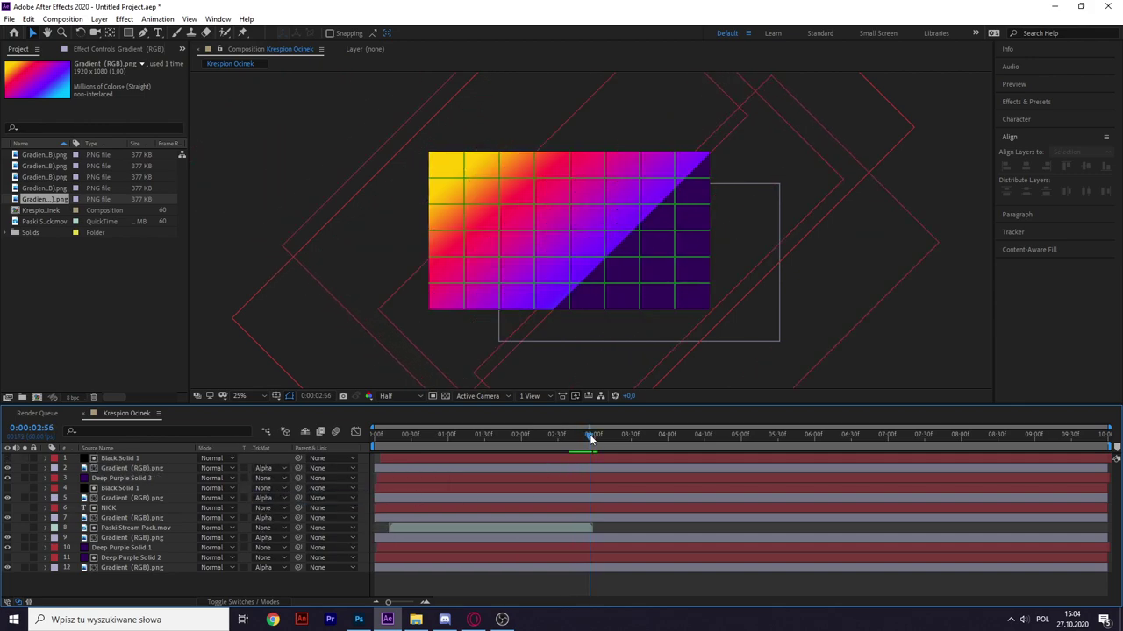
pyautogui.moveTo(591, 439); pyautogui.dragTo(588, 436)
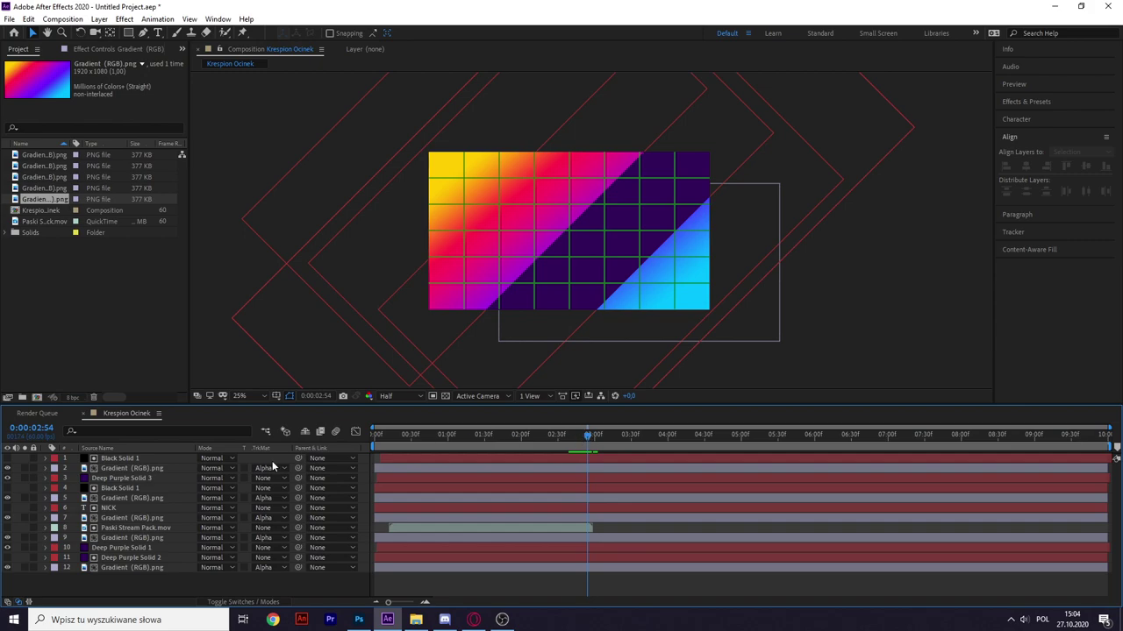
pyautogui.moveTo(119, 575)
pyautogui.mouseDown()
pyautogui.moveTo(105, 528)
pyautogui.moveTo(114, 514)
pyautogui.mouseUp()
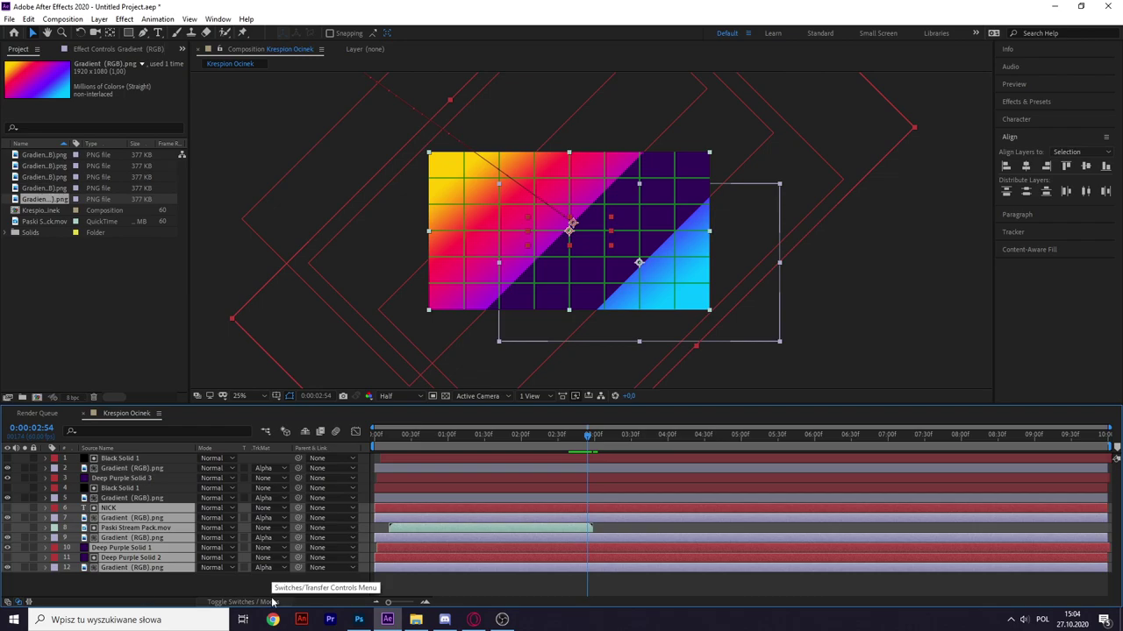
# - Split the selected layers at 0:00:02:54 and delete their later halves
pyautogui.hotkey('ctrl', 'shift', 'd')
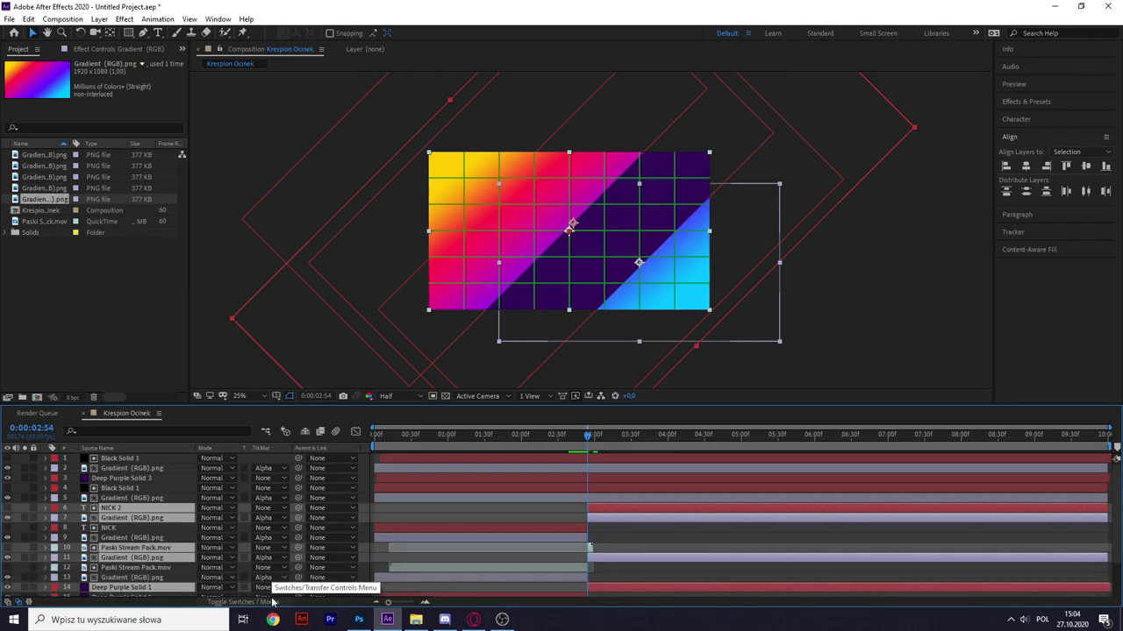
pyautogui.press('Delete')
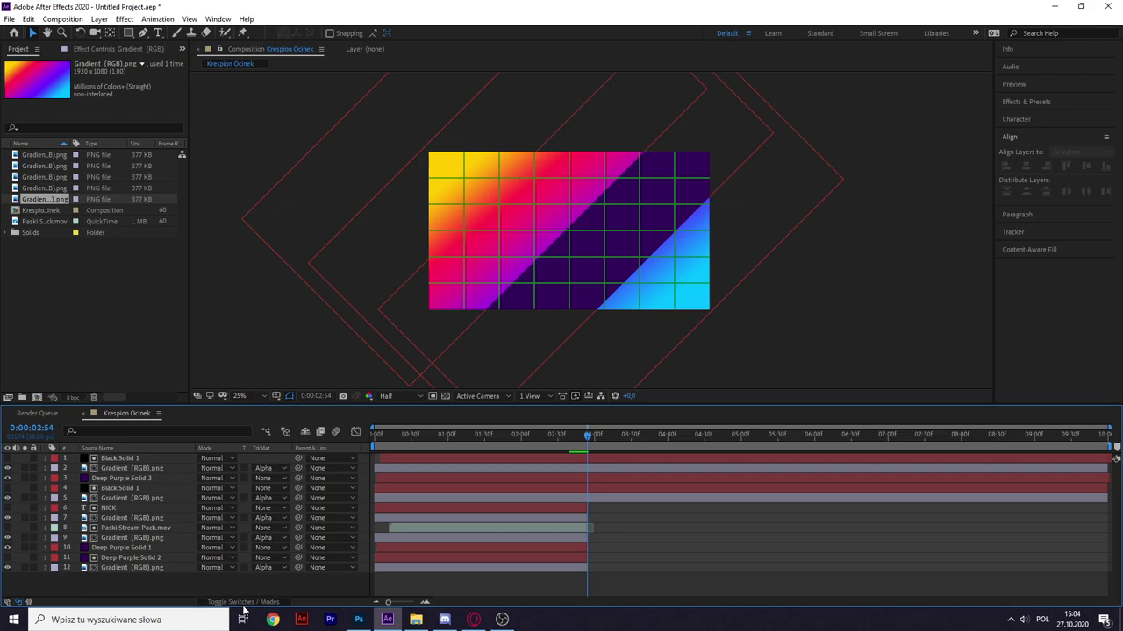
pyautogui.click(243, 602)
# - Deselect all layers and preview the animation from the start
pyautogui.click(162, 501)
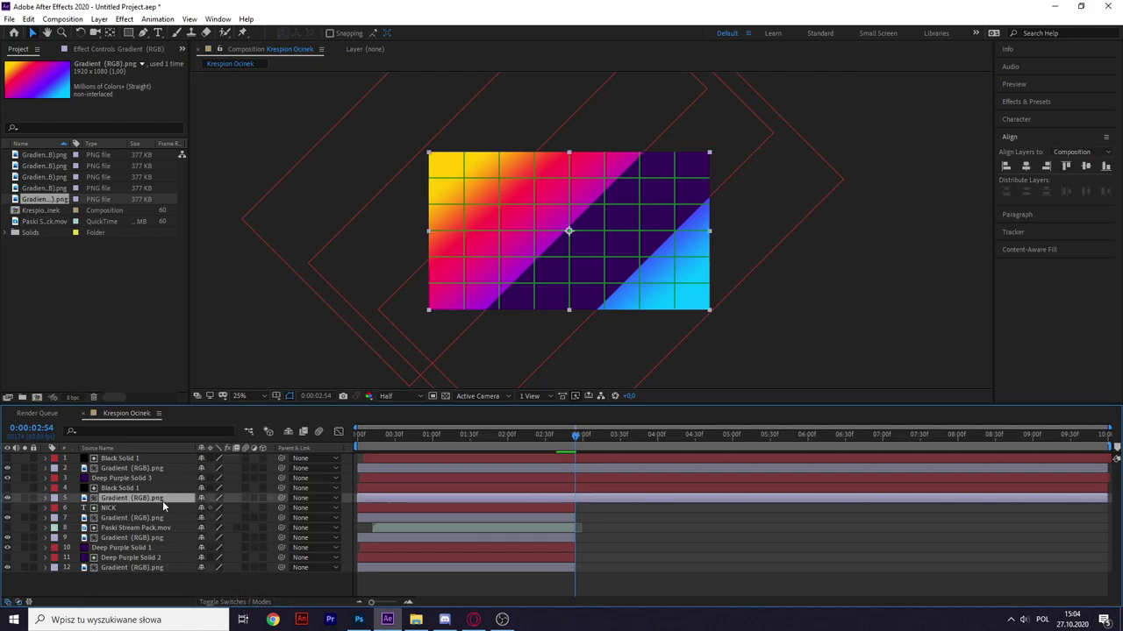
pyautogui.hotkey('ctrl', 'a')
pyautogui.hotkey('ctrl', 'shift', 'a')
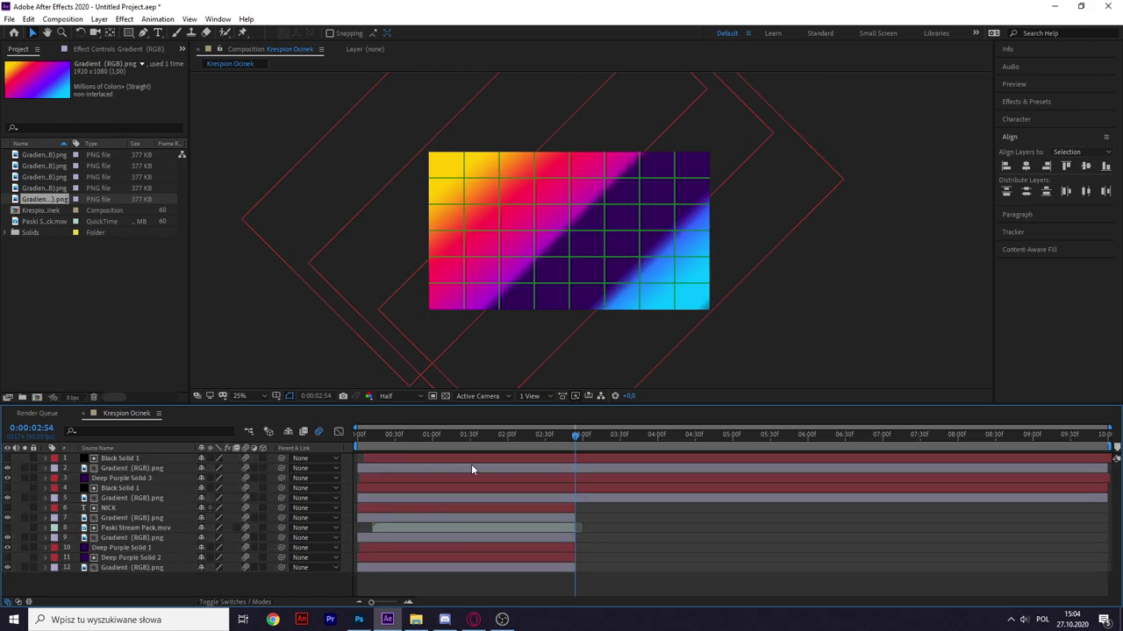
pyautogui.press('Home')
pyautogui.press('space')
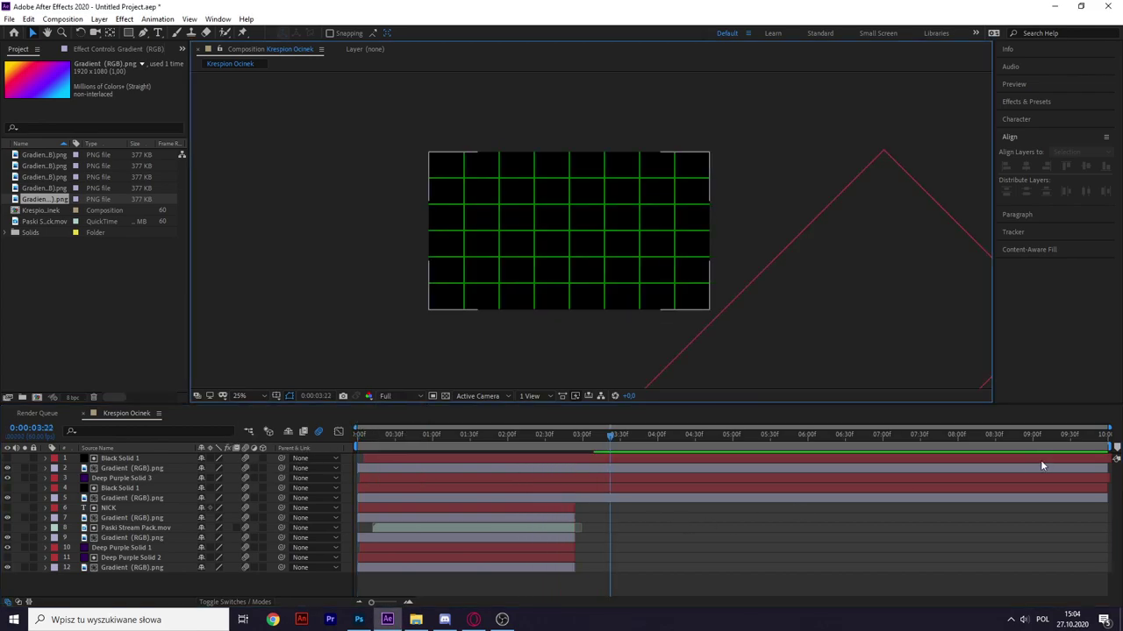
# - Preview the animation and set the work area end just past 0:00:03:00
pyautogui.click(623, 489)
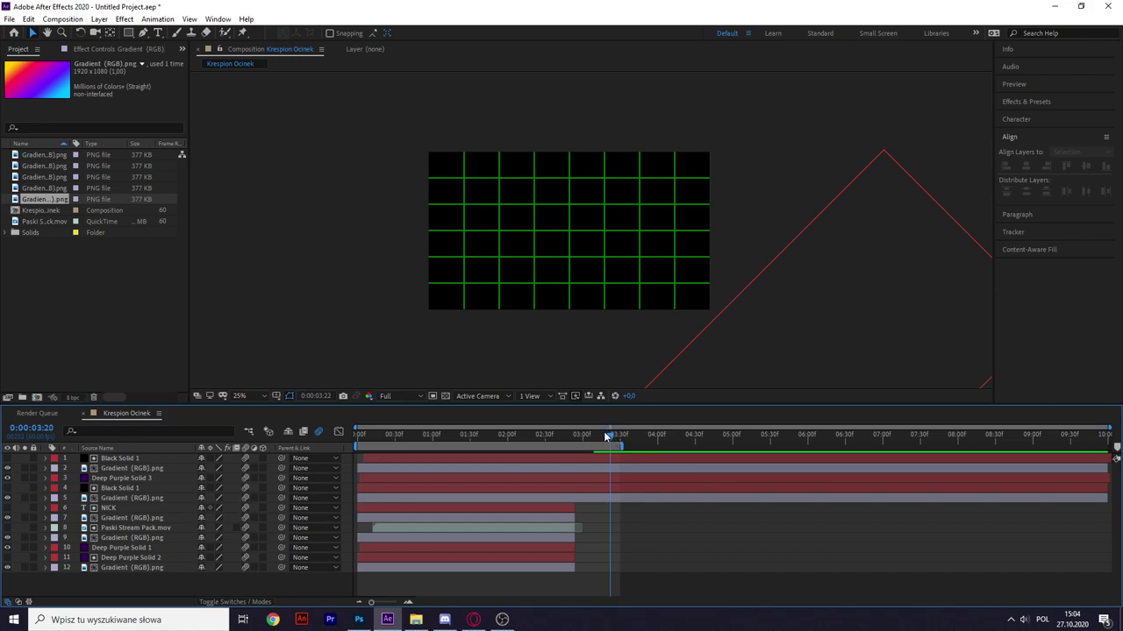
pyautogui.press('space')
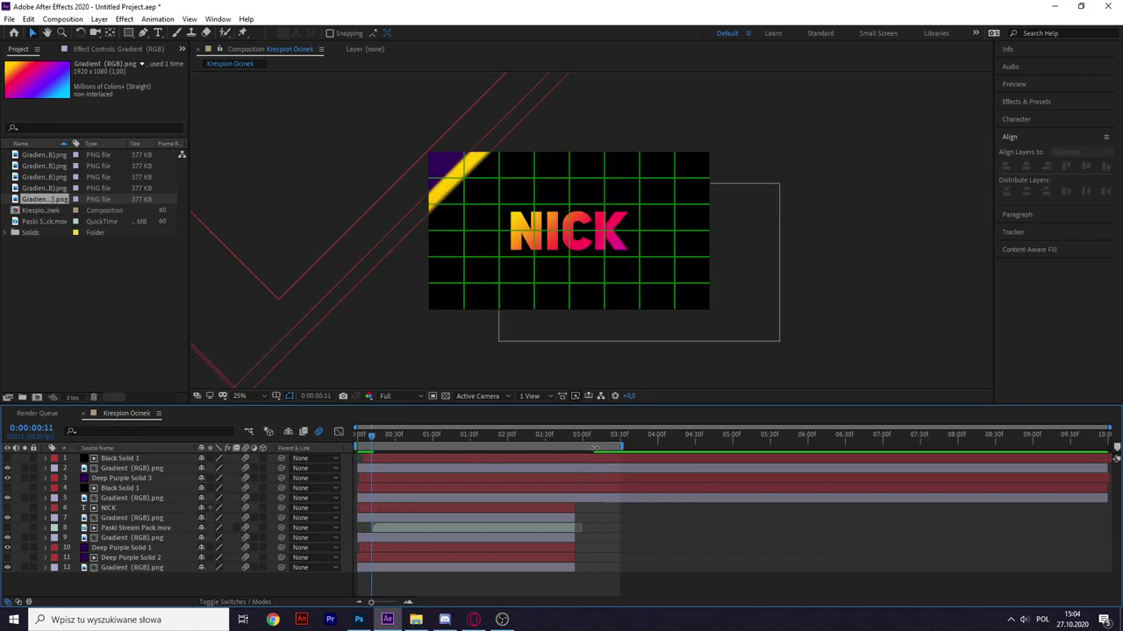
pyautogui.moveTo(612, 447); pyautogui.dragTo(587, 447)
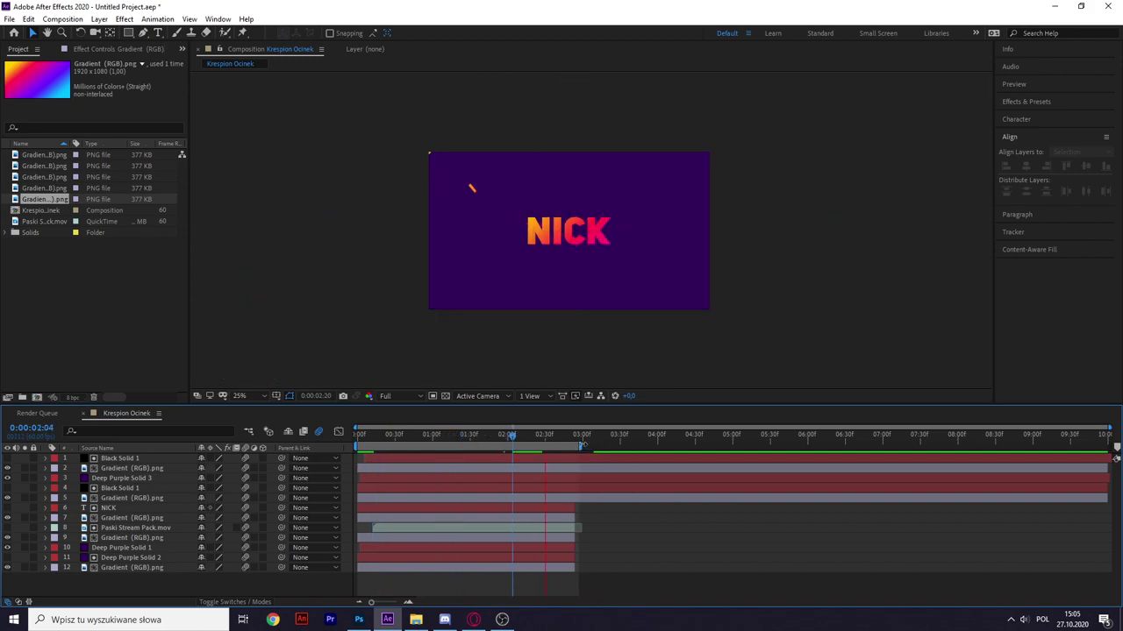
pyautogui.moveTo(581, 445); pyautogui.dragTo(605, 445)
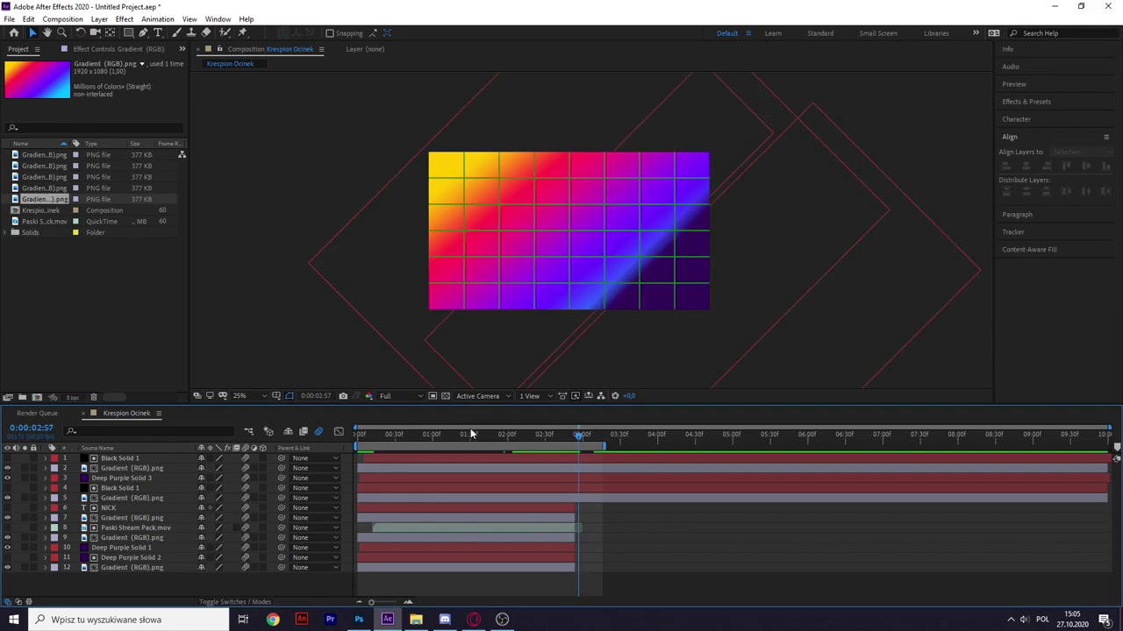
# - Queue Krespion Ocinek and review its Best Settings and Lossless AVI output format
pyautogui.hotkey('ctrl', 'm')
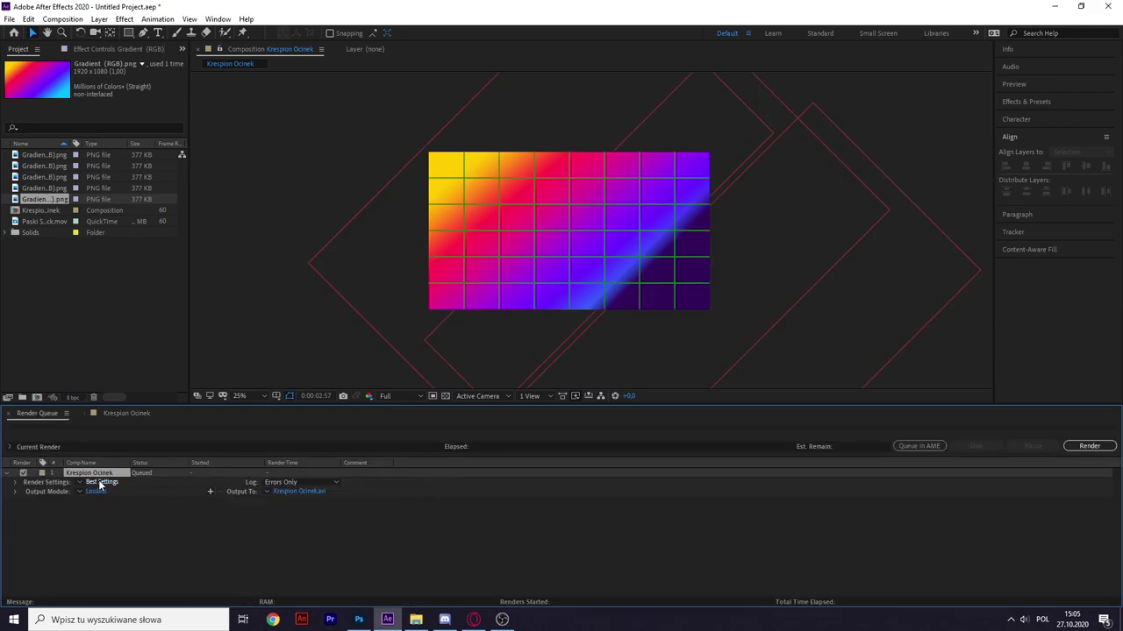
pyautogui.click(100, 482)
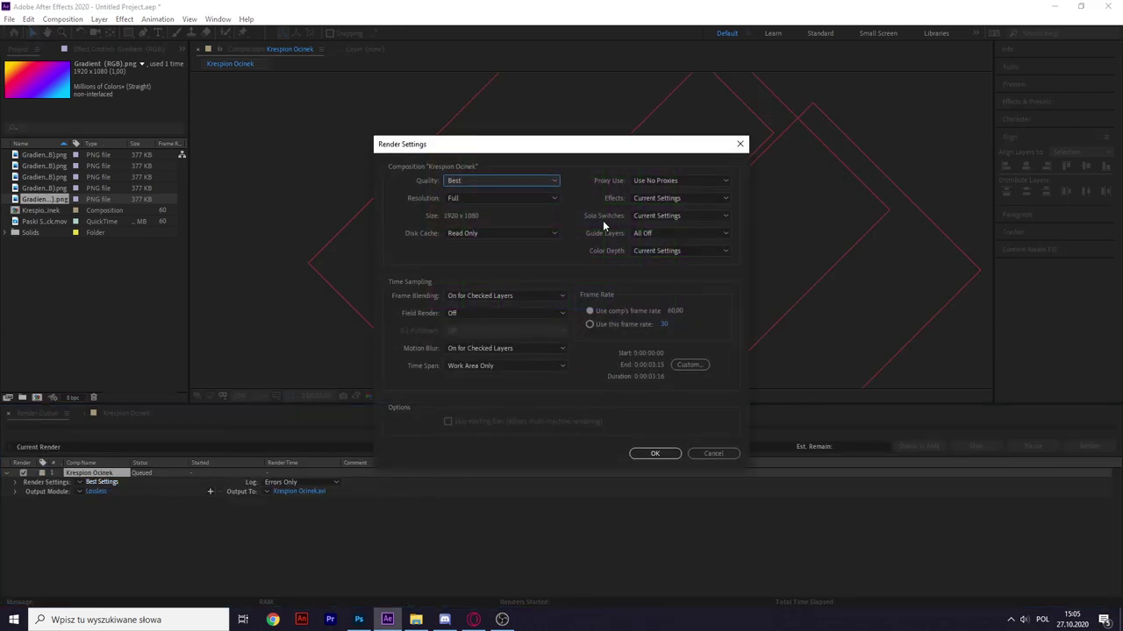
pyautogui.click(712, 454)
pyautogui.click(95, 491)
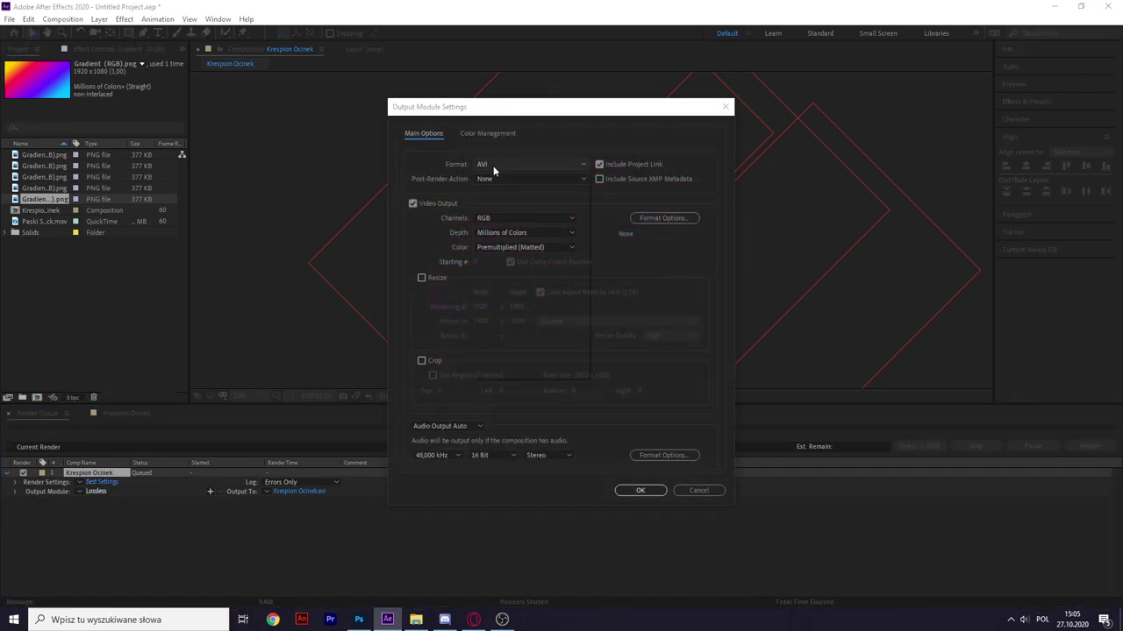
pyautogui.click(492, 165)
pyautogui.click(503, 305)
pyautogui.click(698, 491)
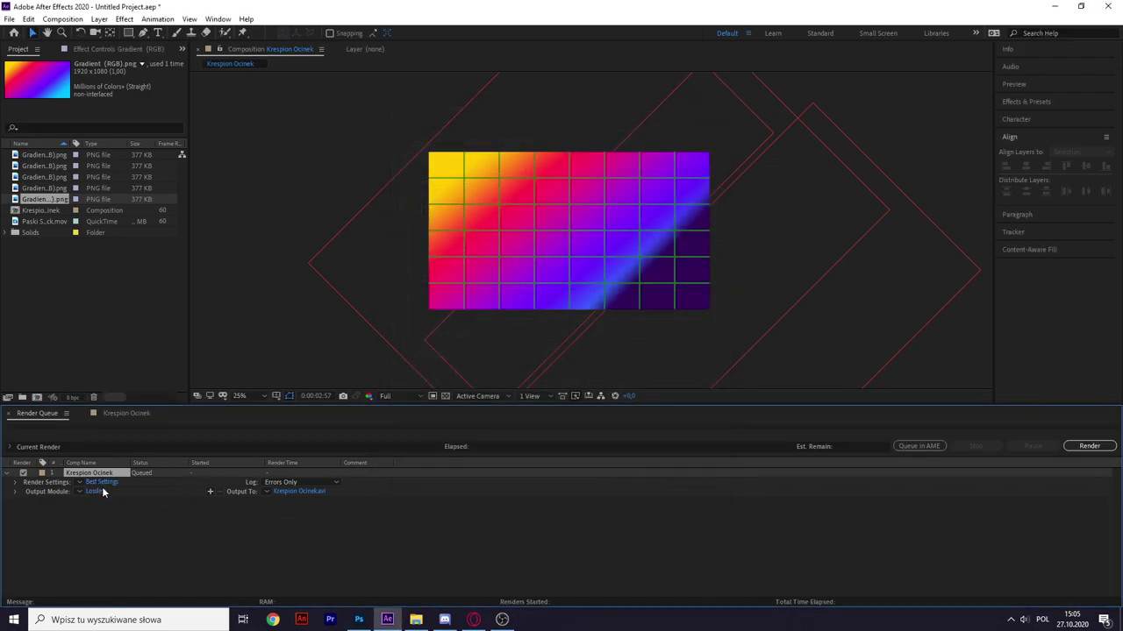
# - Confirm RGB + Alpha channels and the Krespion Ocinek.avi destination, then start the render
pyautogui.click(87, 490)
pyautogui.click(501, 220)
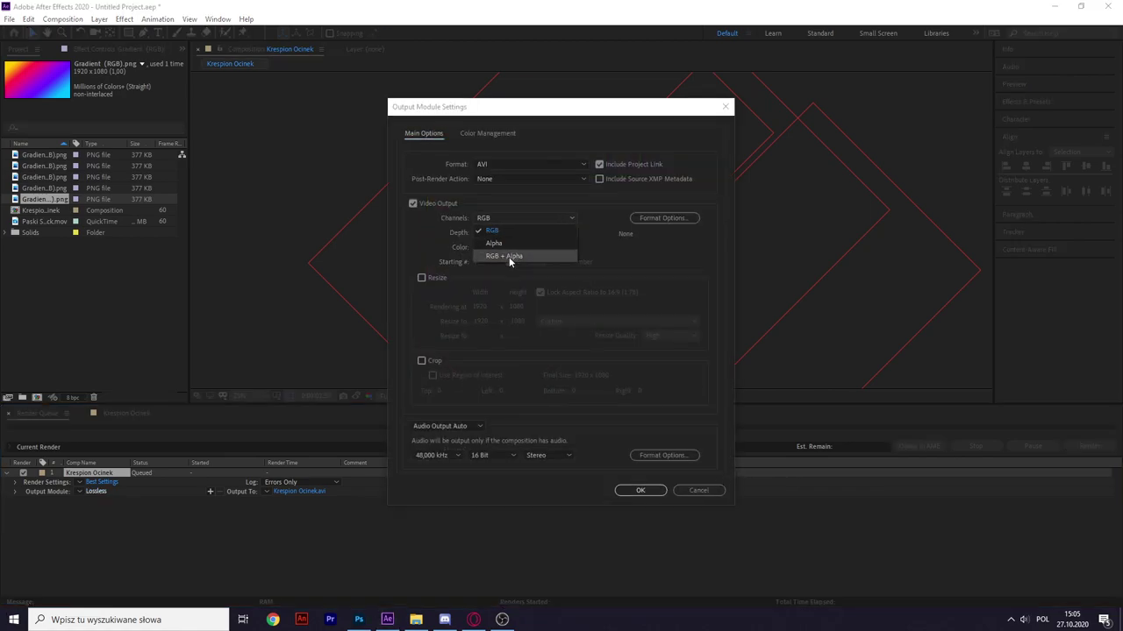
pyautogui.click(699, 491)
pyautogui.click(294, 492)
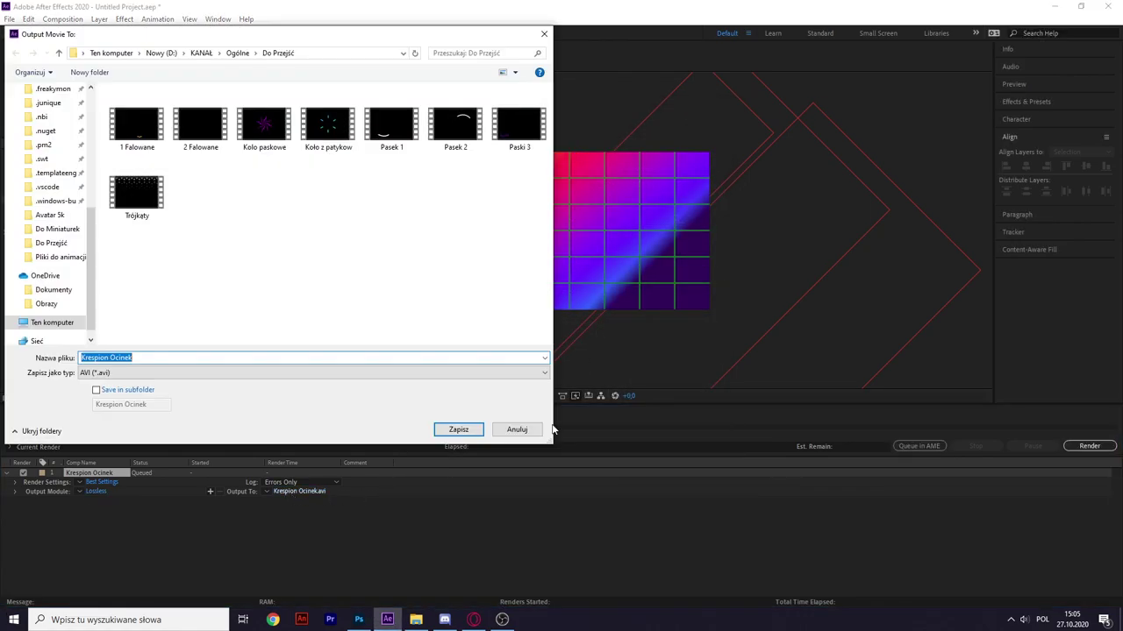
pyautogui.click(517, 430)
pyautogui.click(1089, 446)
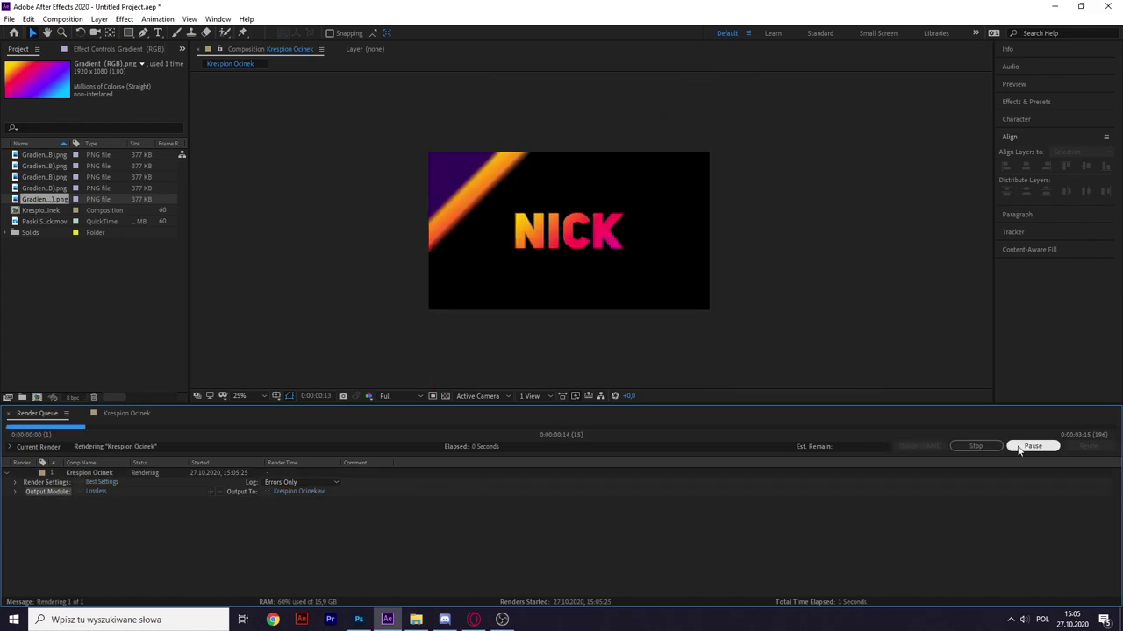
pyautogui.click(978, 446)
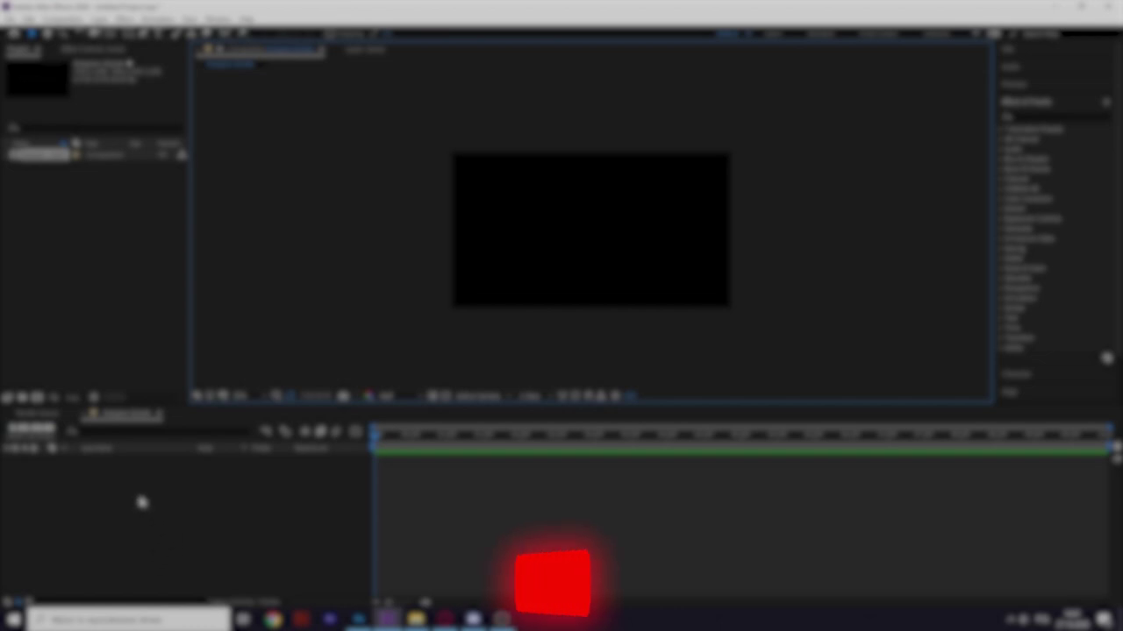
# - Create a new dark purple solid layer
pyautogui.rightClick(122, 504)
pyautogui.moveTo(197, 380)
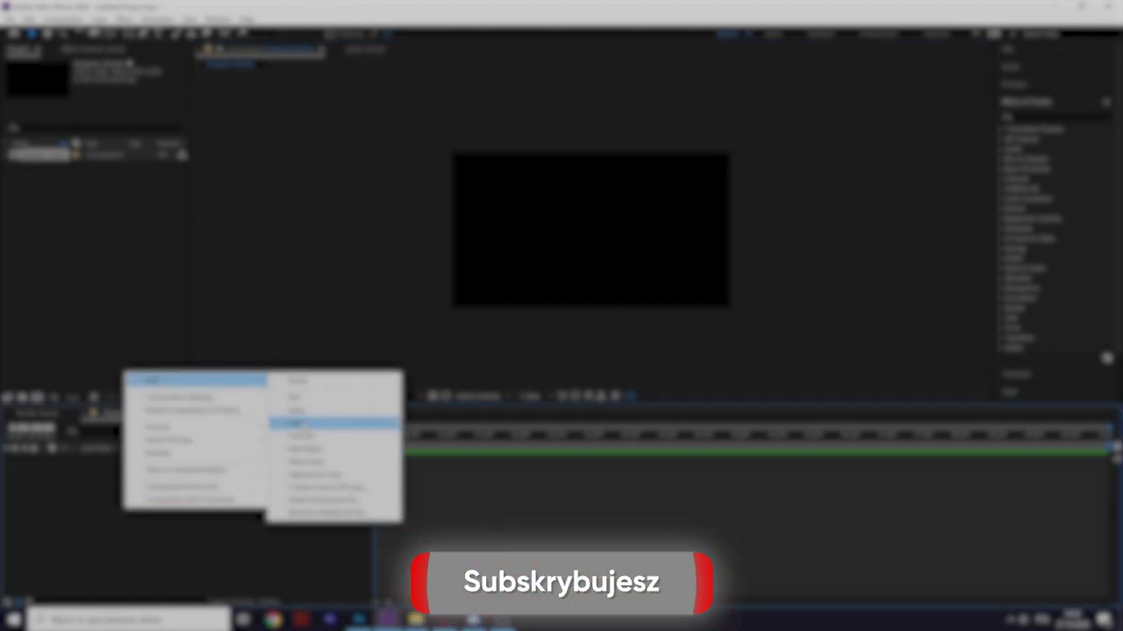
pyautogui.click(324, 426)
pyautogui.click(429, 377)
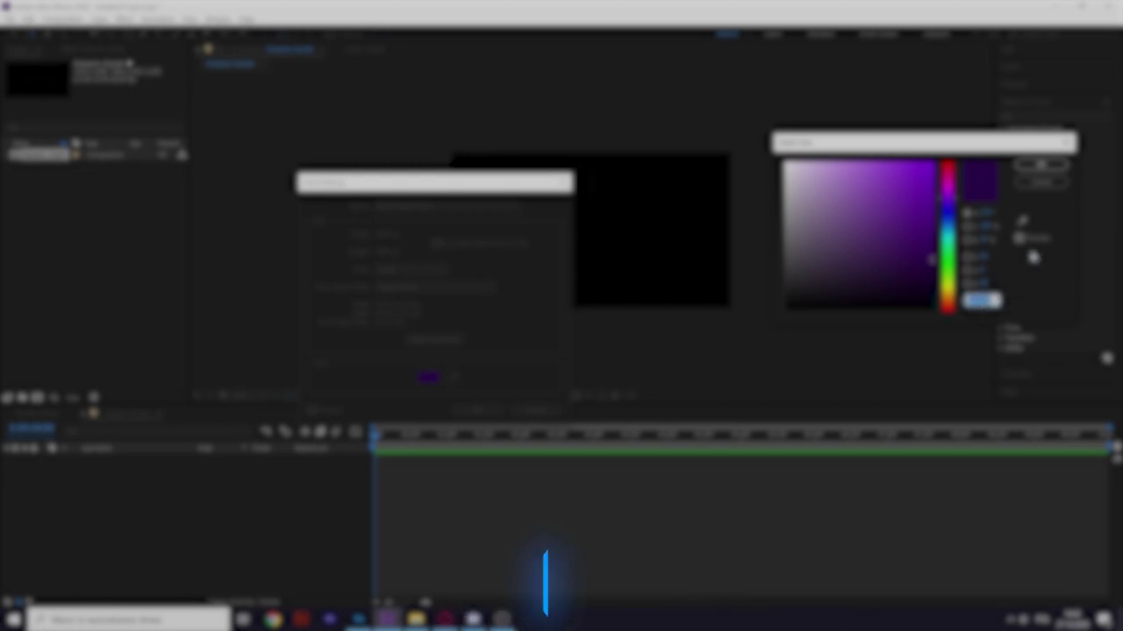
pyautogui.click(1040, 167)
pyautogui.click(477, 409)
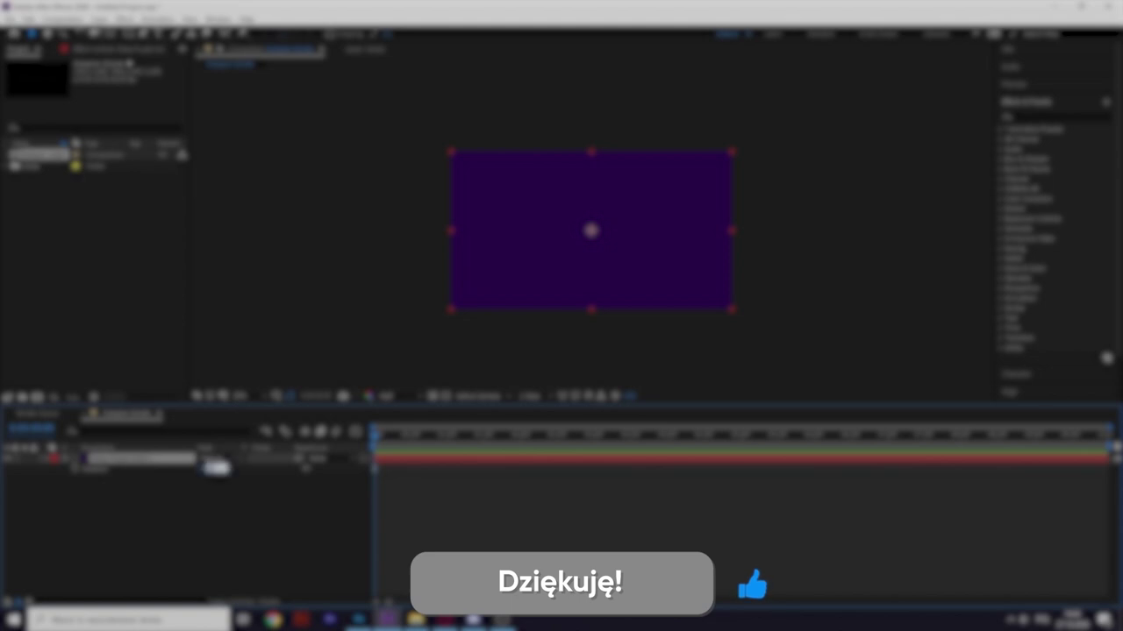
# - Rotate the purple solid 45° and move it up-left out of the frame
pyautogui.write('45')
pyautogui.press('Return')
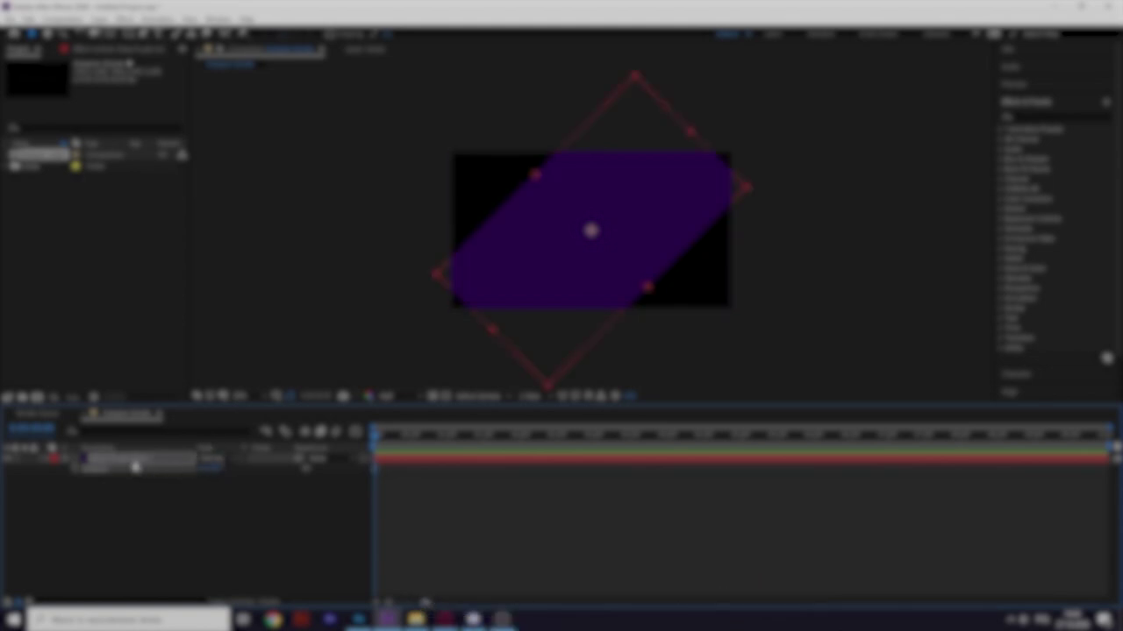
pyautogui.click(131, 460)
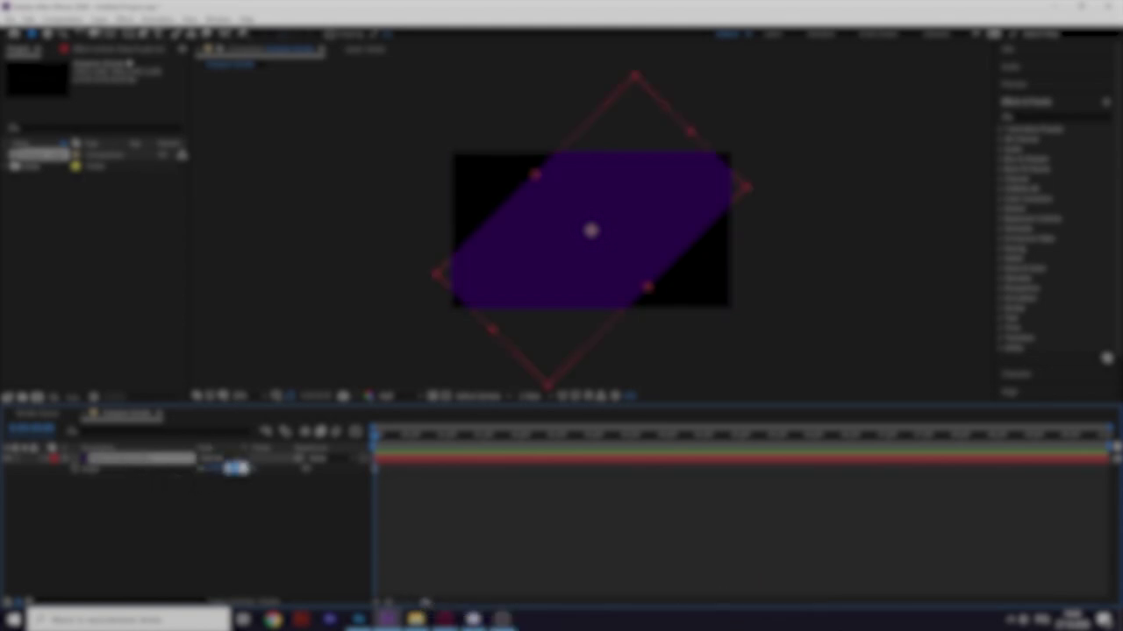
pyautogui.moveTo(235, 468); pyautogui.dragTo(104, 462)
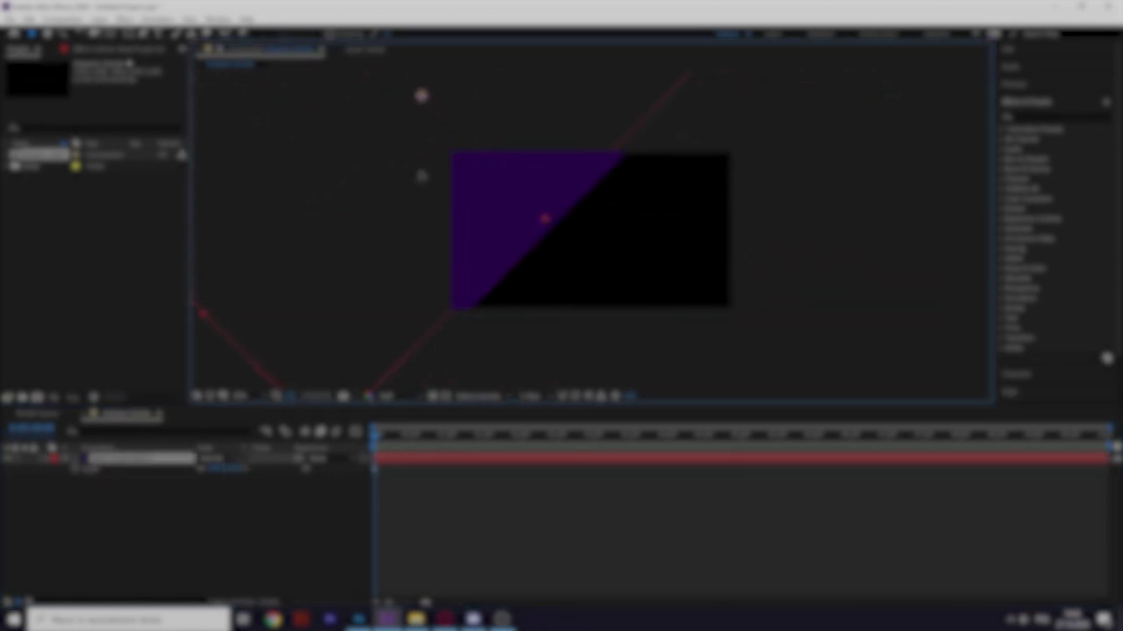
pyautogui.click(116, 464)
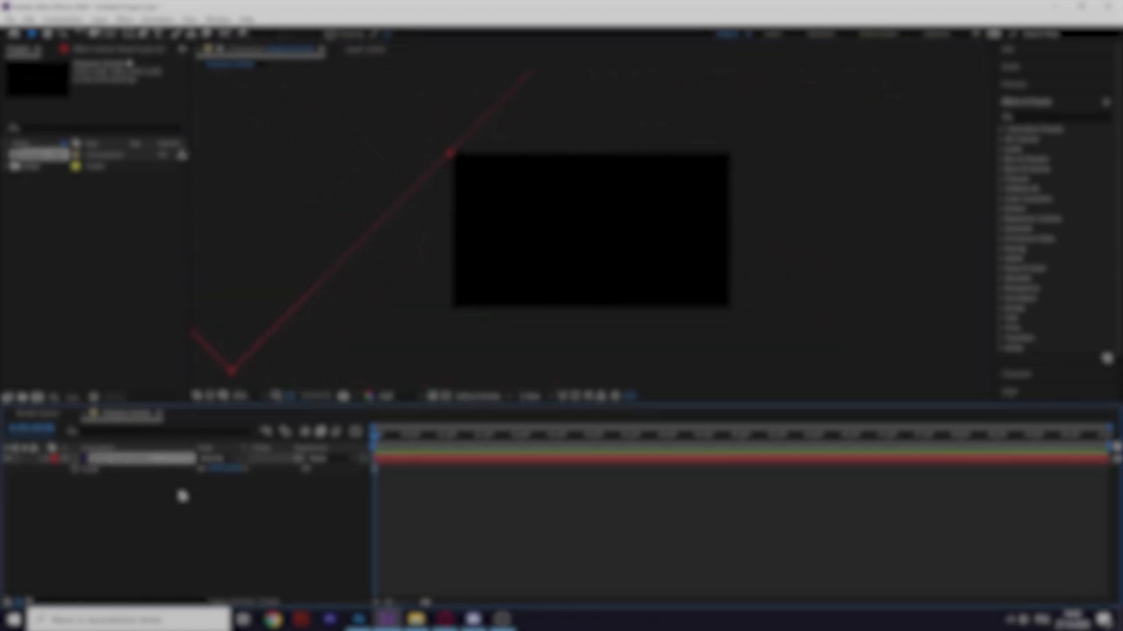